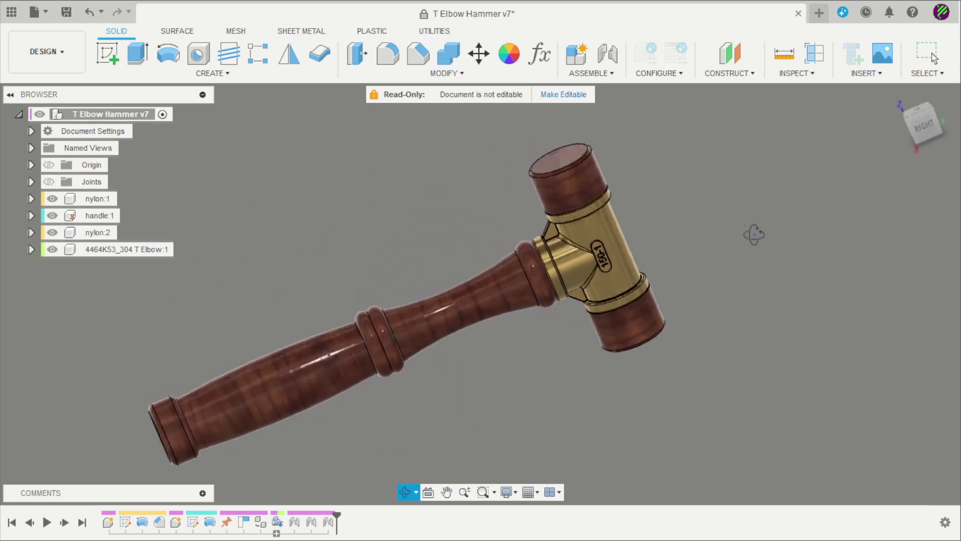
{"action": "key", "text": "Escape"}
{"action": "scroll", "coordinate": [585, 164], "scroll_direction": "up", "scroll_amount": 4}
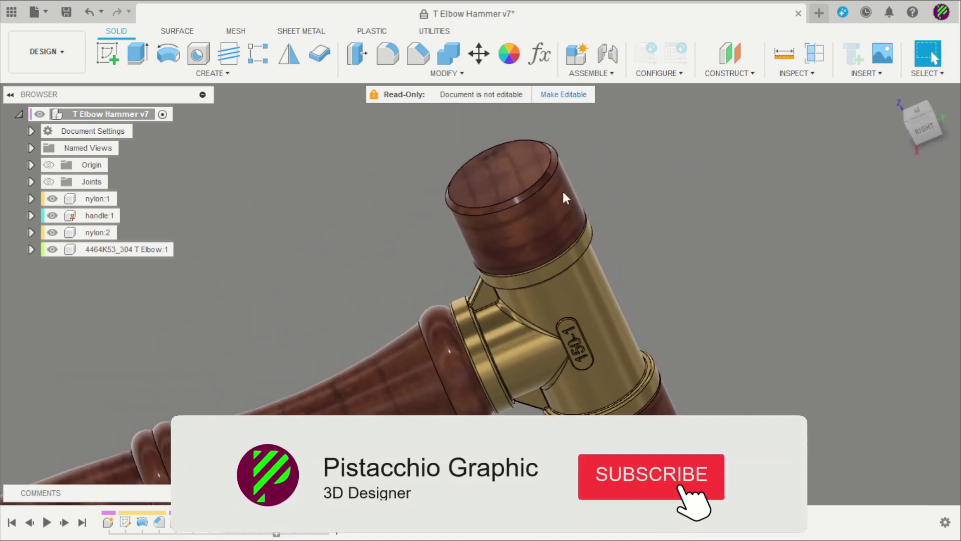
{"action": "scroll", "coordinate": [602, 169], "scroll_direction": "down", "scroll_amount": 1}
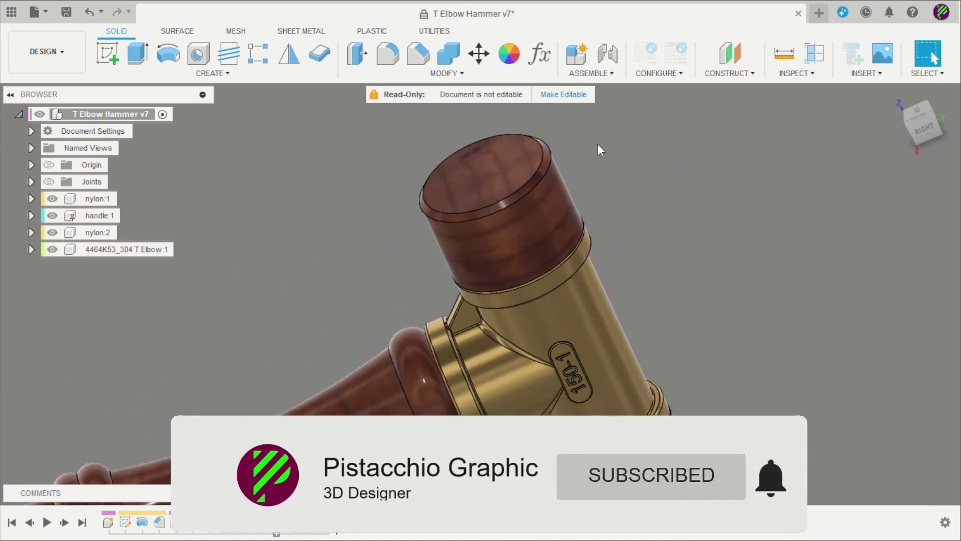
{"action": "scroll", "coordinate": [597, 150], "scroll_direction": "down", "scroll_amount": 6}
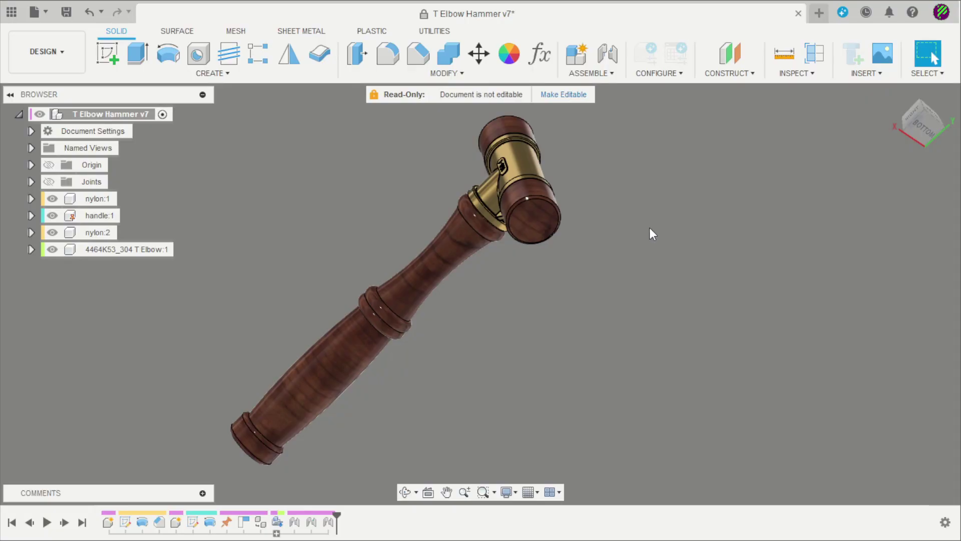
{"action": "mouse_move", "coordinate": [650, 232]}
{"action": "middle_mouse_down", "text": "shift"}
{"action": "mouse_move", "coordinate": [623, 285]}
{"action": "mouse_move", "coordinate": [500, 253]}
{"action": "mouse_move", "coordinate": [580, 199]}
{"action": "mouse_move", "coordinate": [652, 215]}
{"action": "mouse_move", "coordinate": [730, 210]}
{"action": "mouse_move", "coordinate": [726, 150]}
{"action": "mouse_move", "coordinate": [710, 274]}
{"action": "mouse_move", "coordinate": [669, 262]}
{"action": "mouse_move", "coordinate": [678, 206]}
{"action": "mouse_move", "coordinate": [678, 280]}
{"action": "mouse_move", "coordinate": [632, 274]}
{"action": "middle_mouse_up", "text": "shift"}
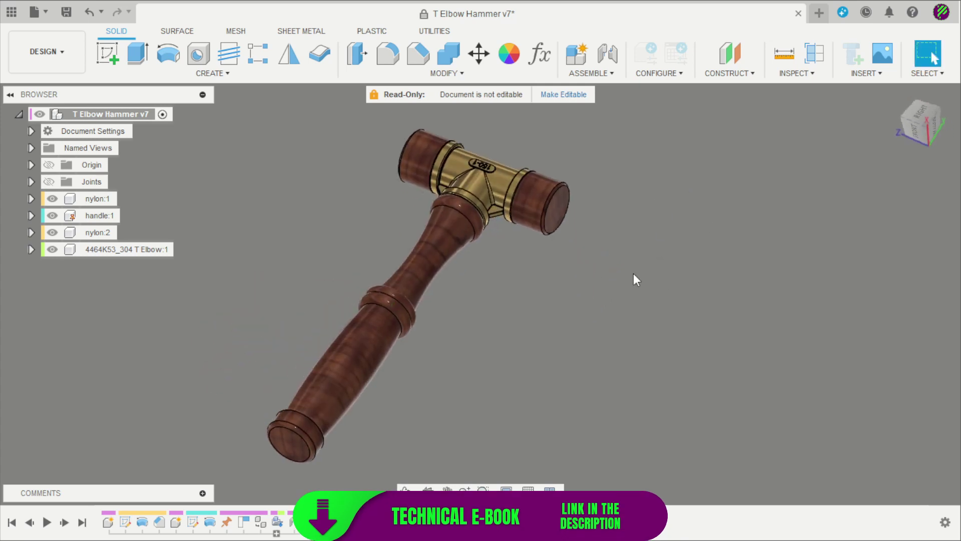
- Start a new design and create an active internal standard component named nylon
{"action": "left_click", "coordinate": [820, 14]}
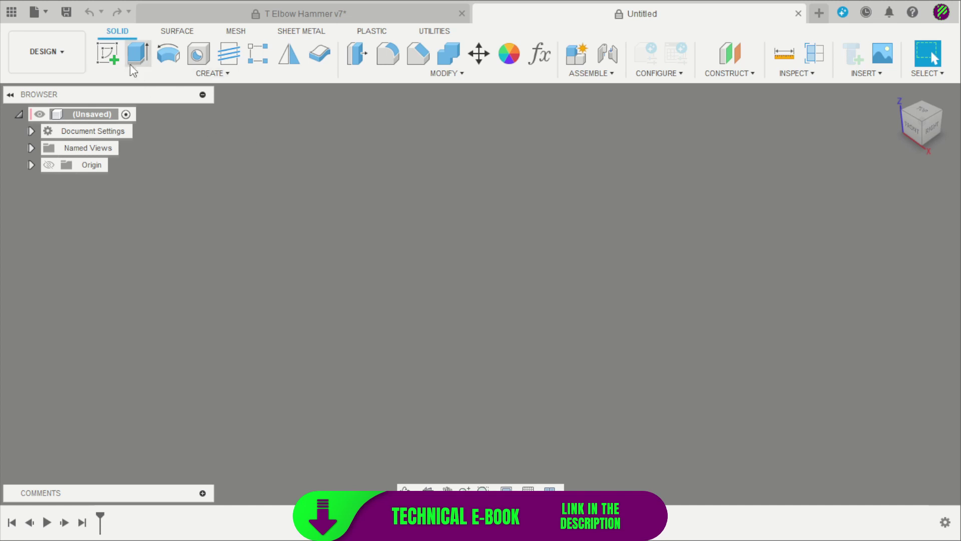
{"action": "left_click", "coordinate": [578, 62]}
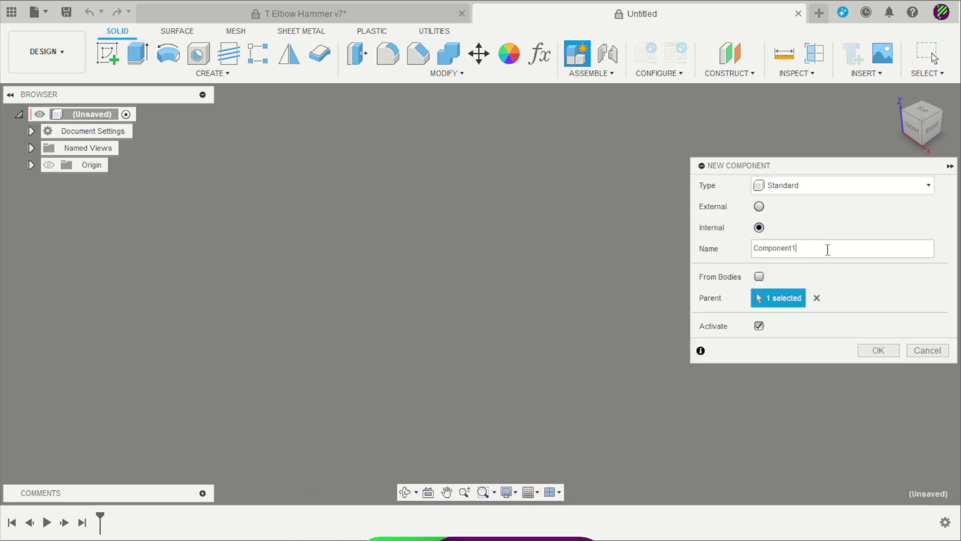
{"action": "left_click_drag", "start_coordinate": [826, 249], "coordinate": [736, 251]}
{"action": "type", "text": "nylon"}
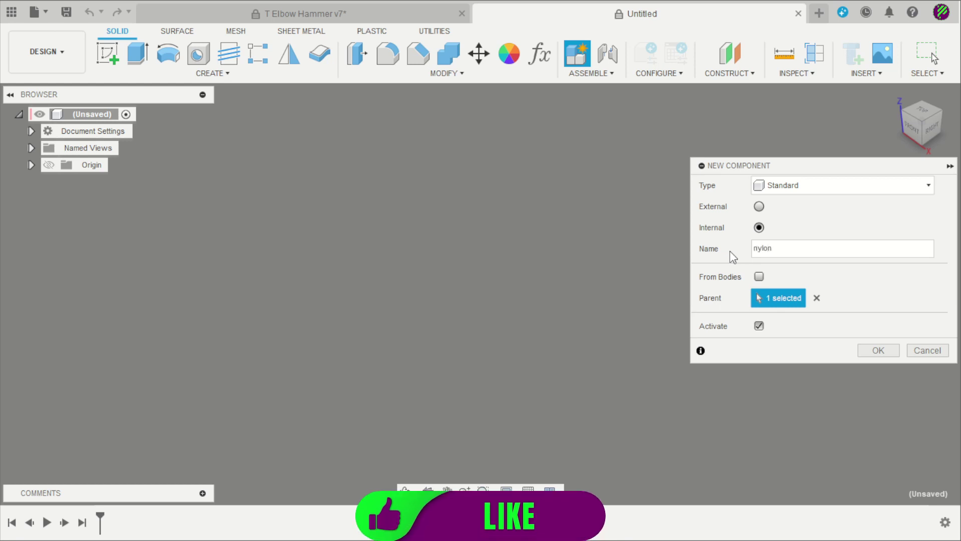
{"action": "key", "text": "Return"}
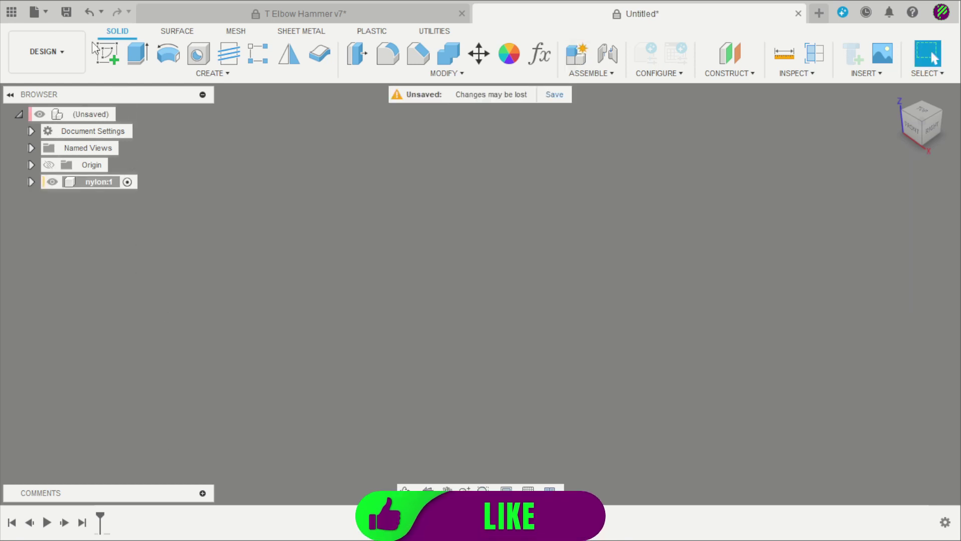
- Sketch a closed stepped profile on the front plane, about 71 mm long from the origin toward negative X, with its lower section ending at the origin
{"action": "left_click", "coordinate": [106, 52]}
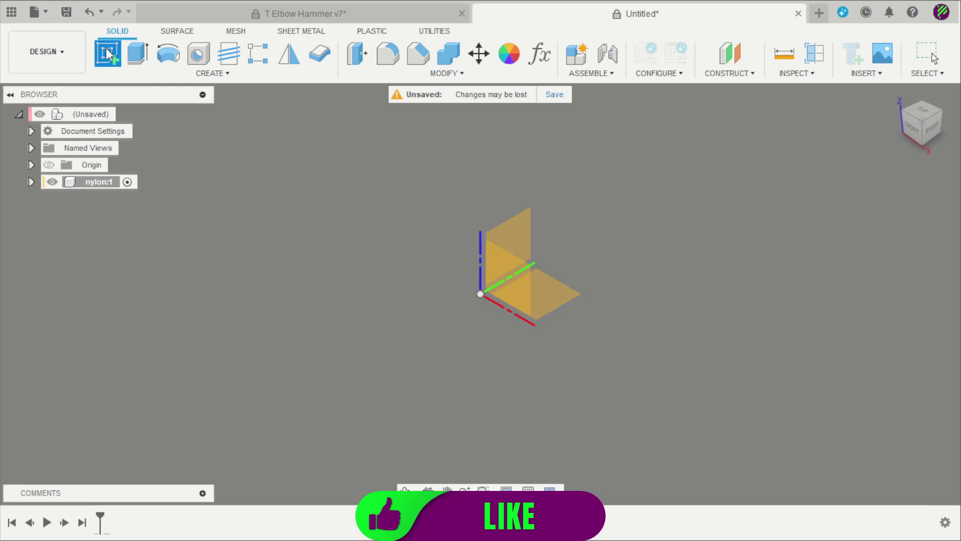
{"action": "left_click", "coordinate": [511, 286]}
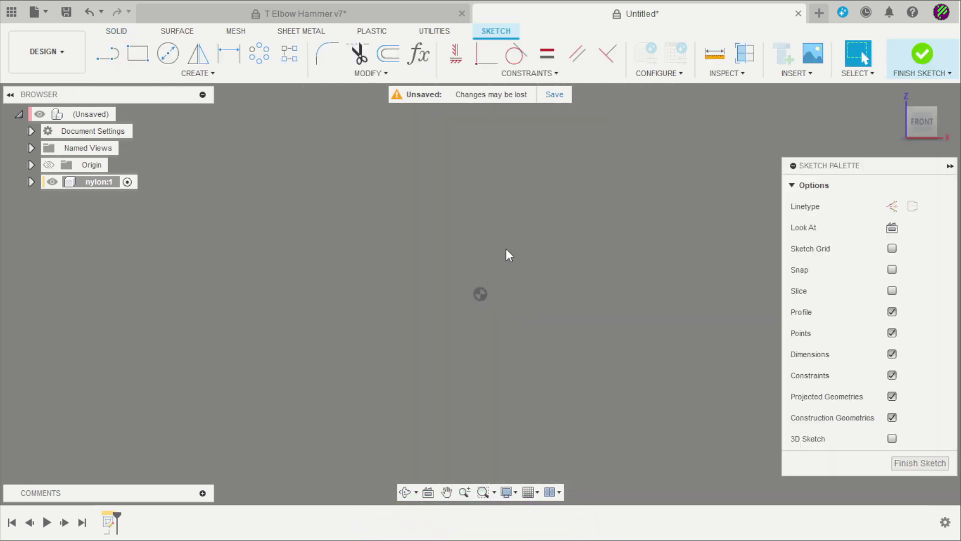
{"action": "left_click", "coordinate": [111, 54]}
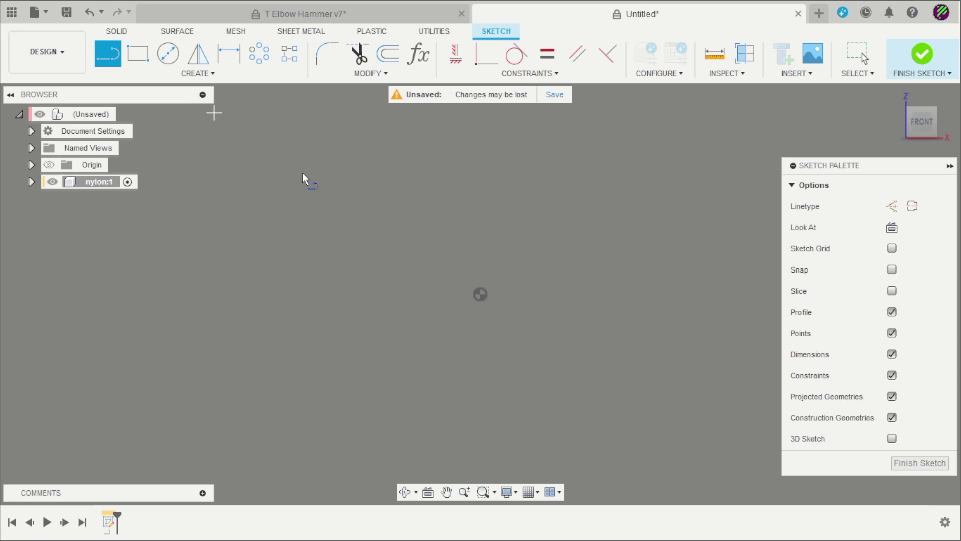
{"action": "left_click", "coordinate": [481, 294]}
{"action": "left_click", "coordinate": [311, 294]}
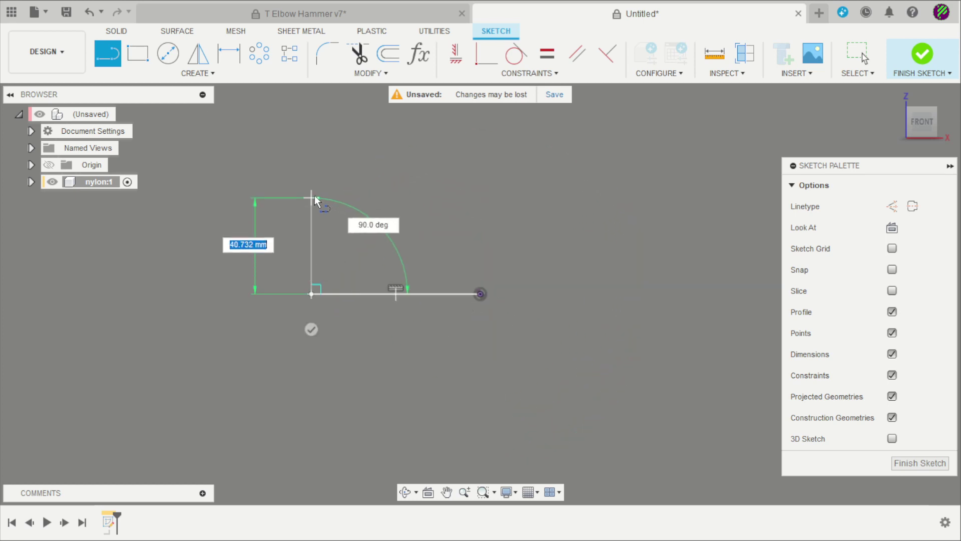
{"action": "left_click", "coordinate": [311, 193]}
{"action": "left_click", "coordinate": [385, 192]}
{"action": "left_click", "coordinate": [386, 244]}
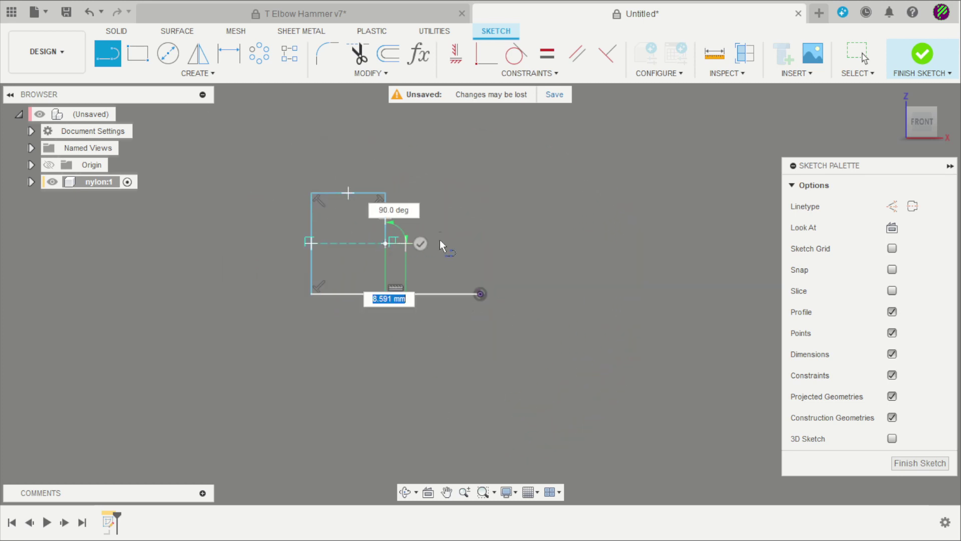
{"action": "scroll", "coordinate": [451, 246], "scroll_direction": "up", "scroll_amount": 5}
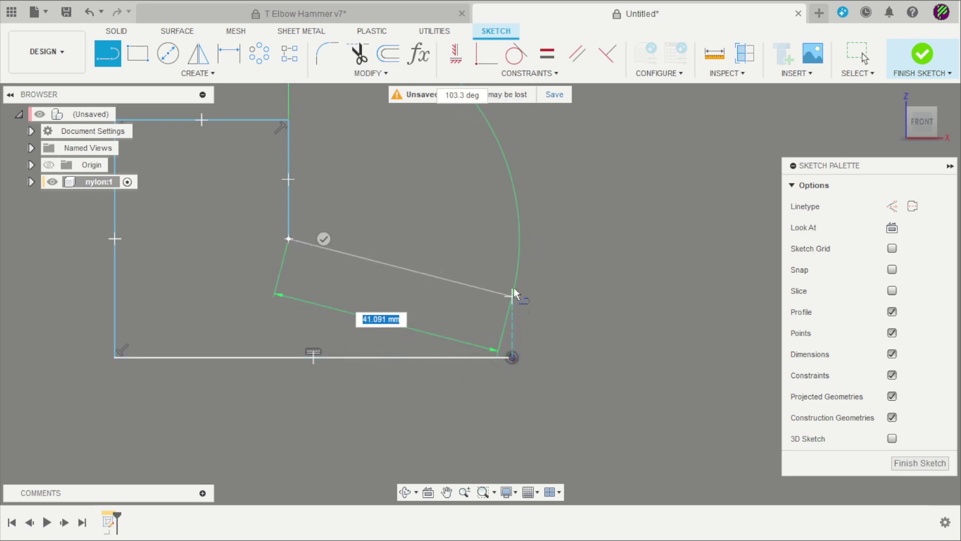
{"action": "left_click", "coordinate": [513, 239]}
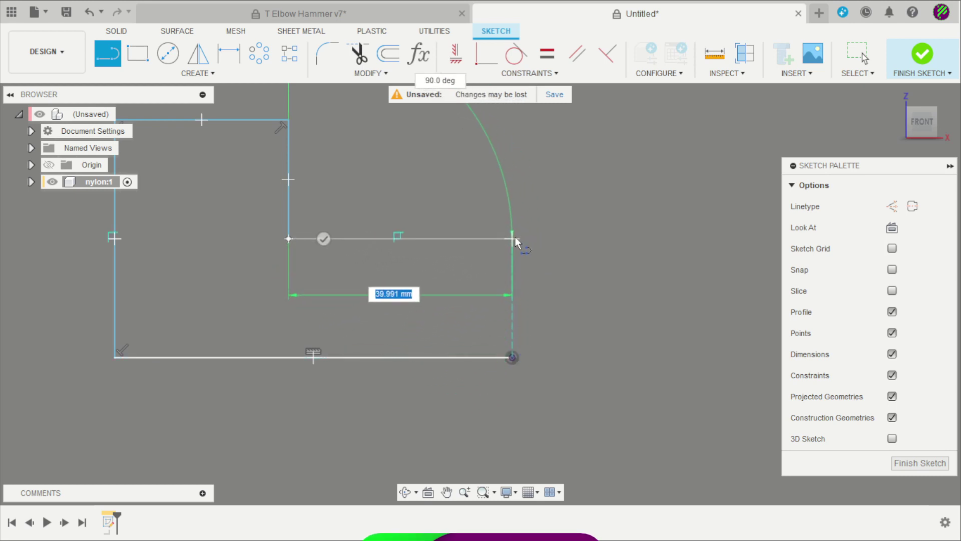
{"action": "left_click", "coordinate": [511, 360]}
{"action": "scroll", "coordinate": [520, 355], "scroll_direction": "down", "scroll_amount": 3}
{"action": "scroll", "coordinate": [518, 356], "scroll_direction": "up", "scroll_amount": 1}
{"action": "key", "text": "Escape"}
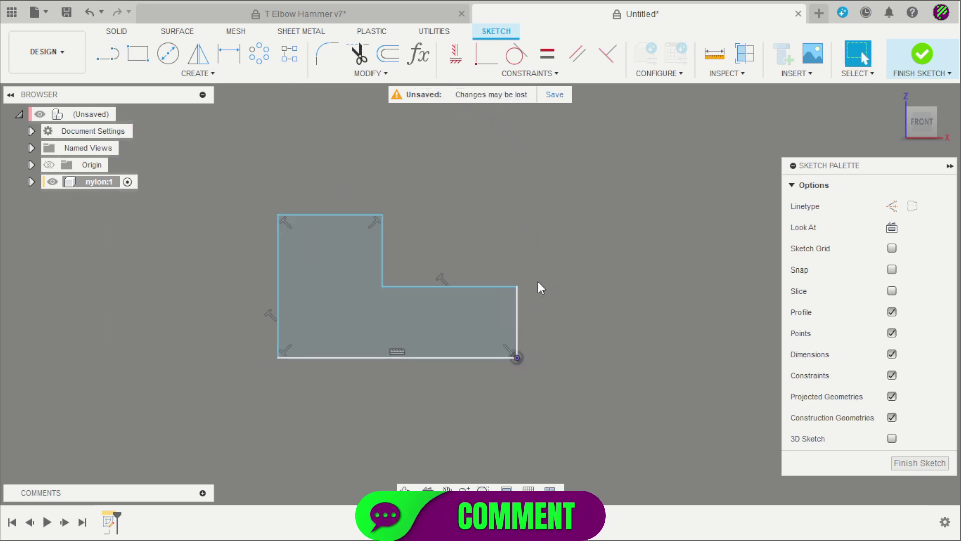
- Convert the profile's base line to a centerline and dimension its length to 50 mm
{"action": "left_click", "coordinate": [454, 358]}
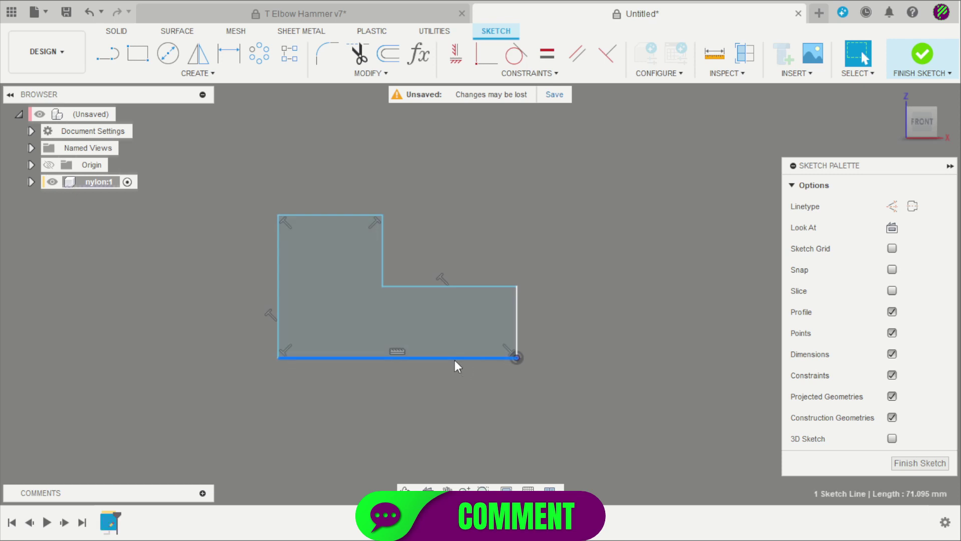
{"action": "left_click", "coordinate": [892, 205]}
{"action": "scroll", "coordinate": [570, 163], "scroll_direction": "down", "scroll_amount": 1}
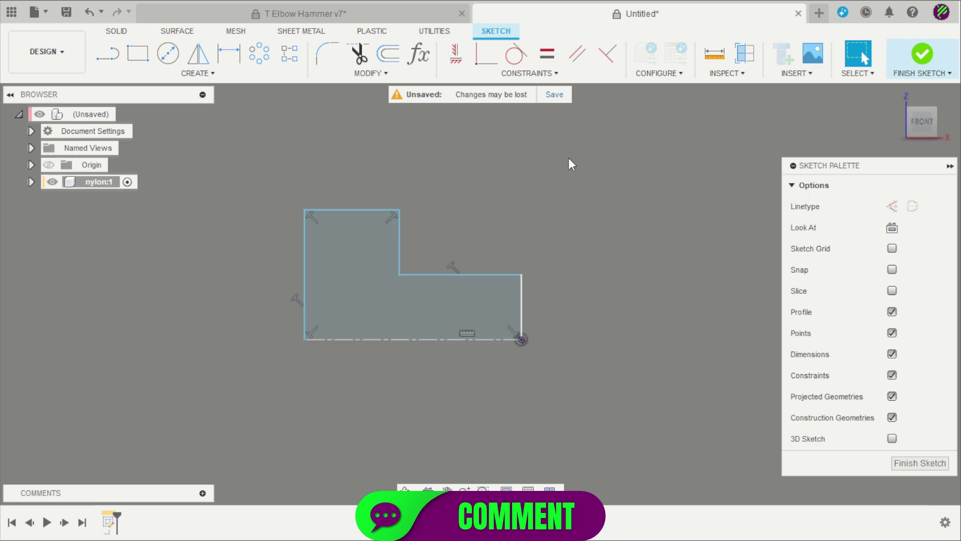
{"action": "scroll", "coordinate": [548, 210], "scroll_direction": "up", "scroll_amount": 1}
{"action": "key", "text": "d"}
{"action": "left_click", "coordinate": [426, 353]}
{"action": "left_click", "coordinate": [418, 395]}
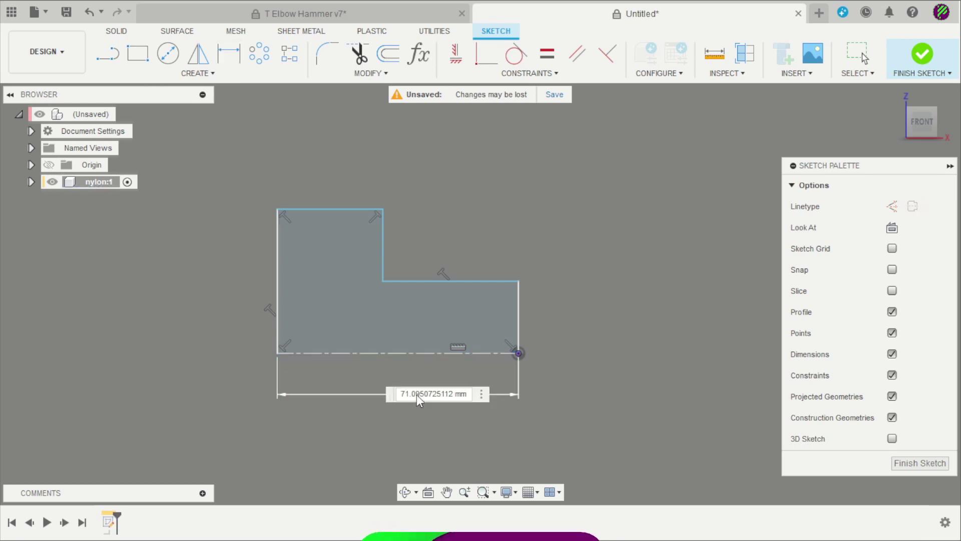
{"action": "type", "text": "50"}
{"action": "key", "text": "Return"}
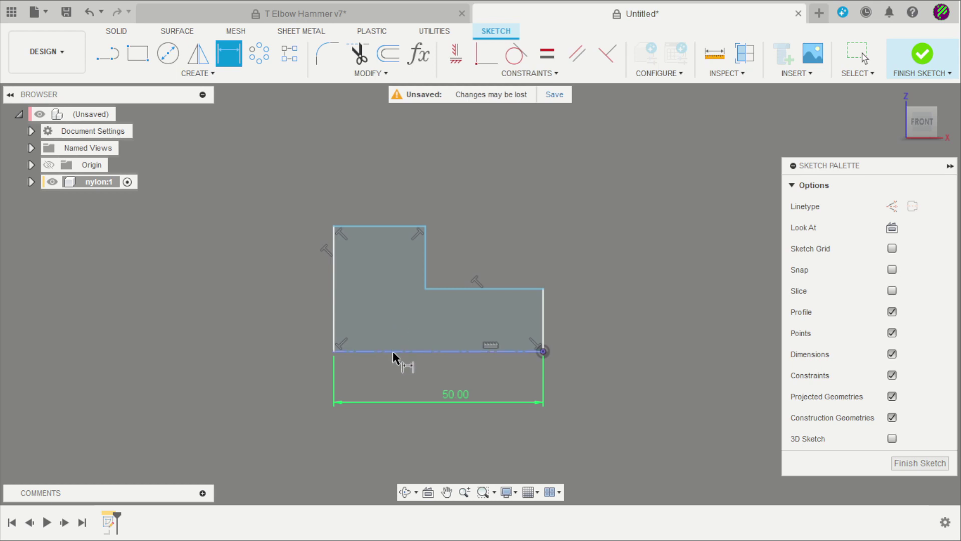
- Dimension the profile's tall section from the centerline as a 45 mm diameter
{"action": "left_click", "coordinate": [393, 351]}
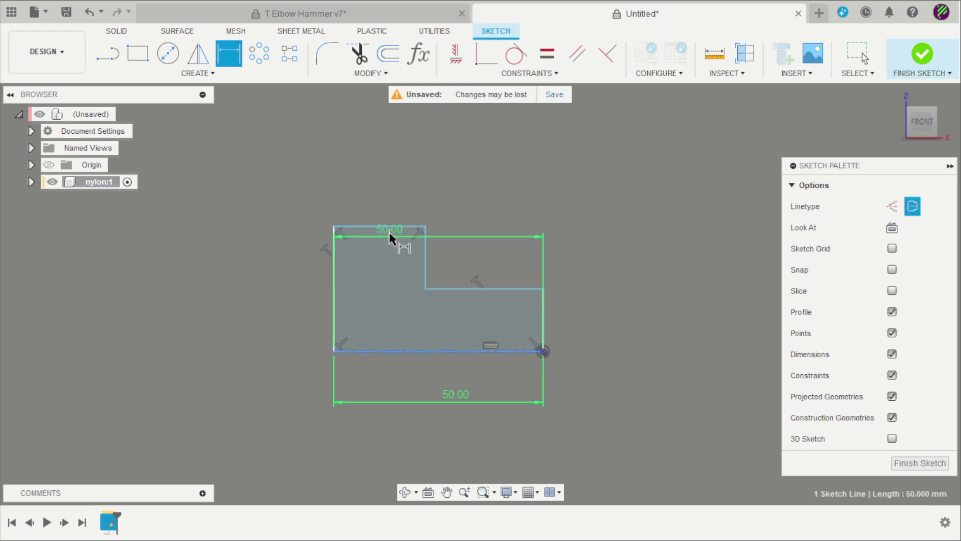
{"action": "left_click", "coordinate": [389, 226]}
{"action": "left_click", "coordinate": [259, 271]}
{"action": "type", "text": "4"}
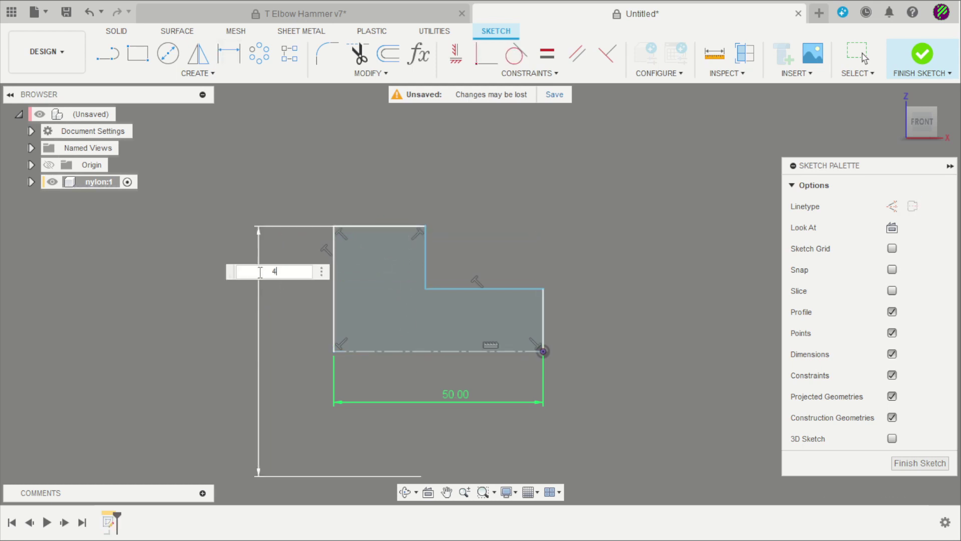
{"action": "type", "text": "5"}
{"action": "key", "text": "Return"}
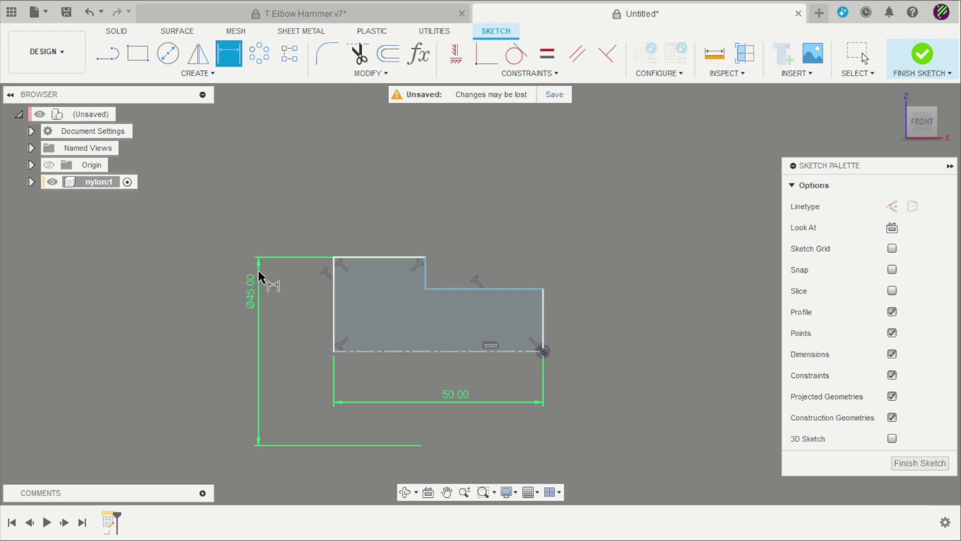
- Dimension the profile's lower section from the centerline as a 33 mm diameter
{"action": "left_click", "coordinate": [523, 290]}
{"action": "left_click", "coordinate": [508, 349]}
{"action": "left_click", "coordinate": [605, 344]}
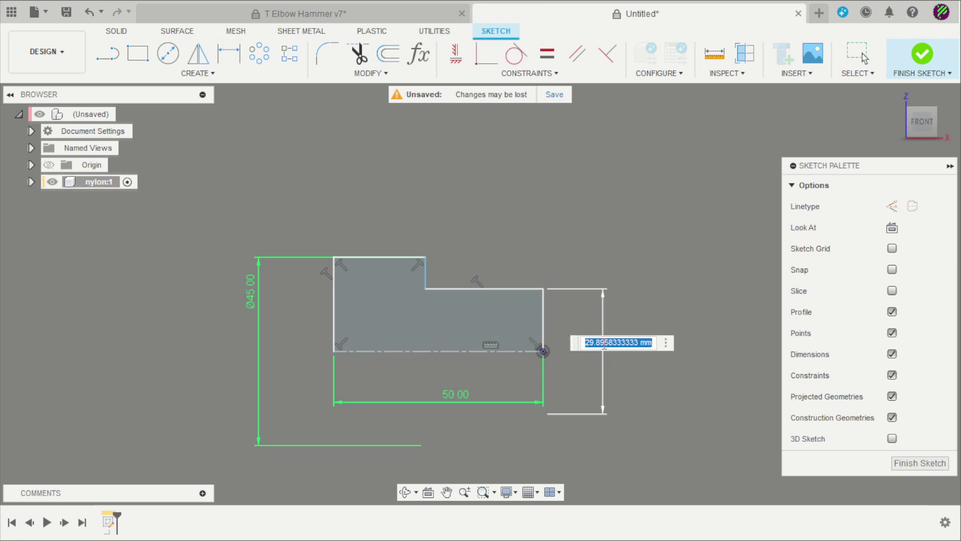
{"action": "type", "text": "33"}
{"action": "key", "text": "Return"}
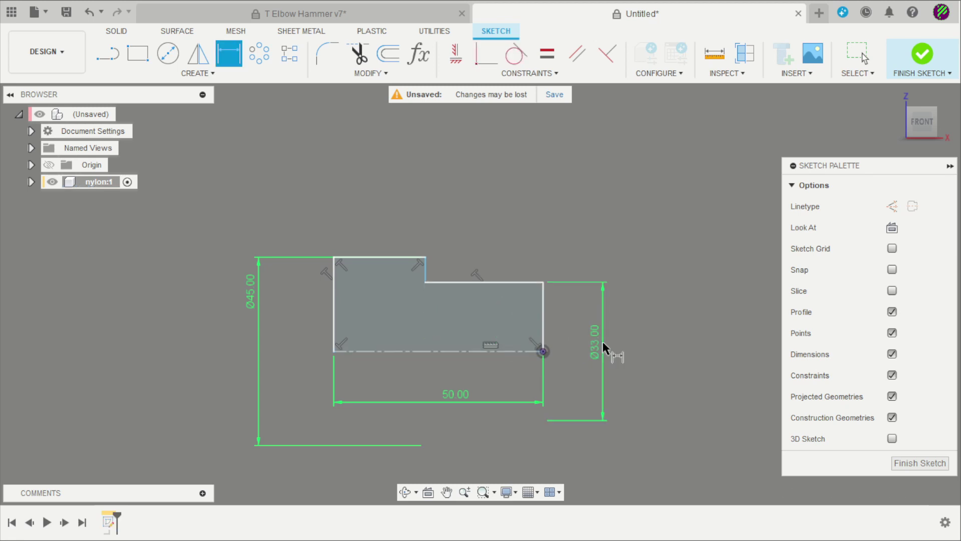
- Dimension the lower section's length to 20 mm and finish the sketch
{"action": "left_click", "coordinate": [495, 281]}
{"action": "left_click", "coordinate": [486, 307]}
{"action": "type", "text": "20"}
{"action": "key", "text": "Return"}
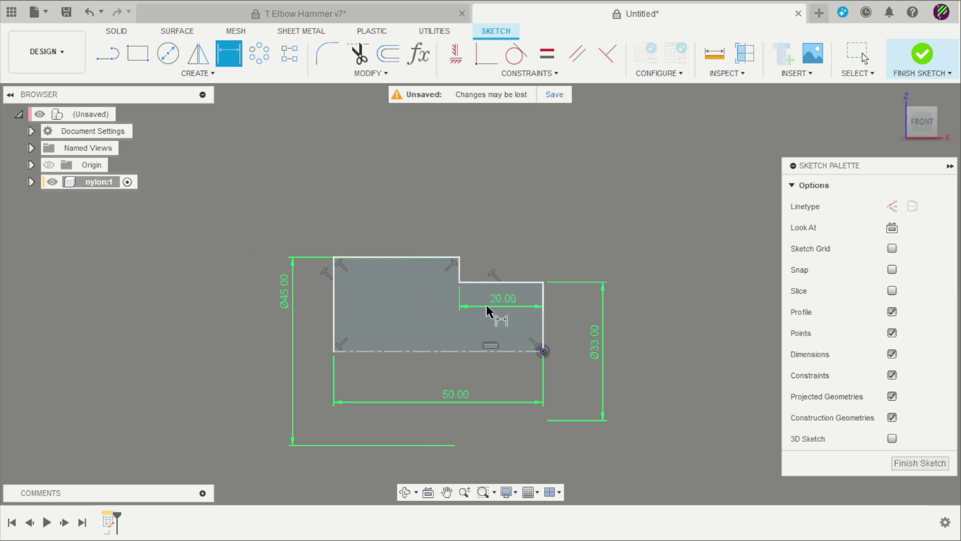
{"action": "key", "text": "alt+Tab"}
{"action": "left_click", "coordinate": [923, 54]}
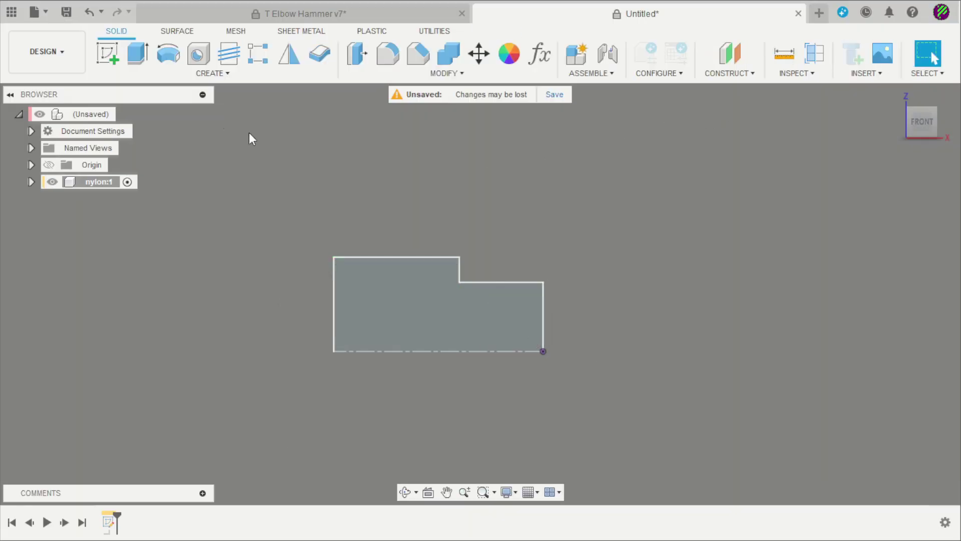
- Revolve the stepped profile around its centerline as a new body with the Full extent type
{"action": "left_click", "coordinate": [168, 53]}
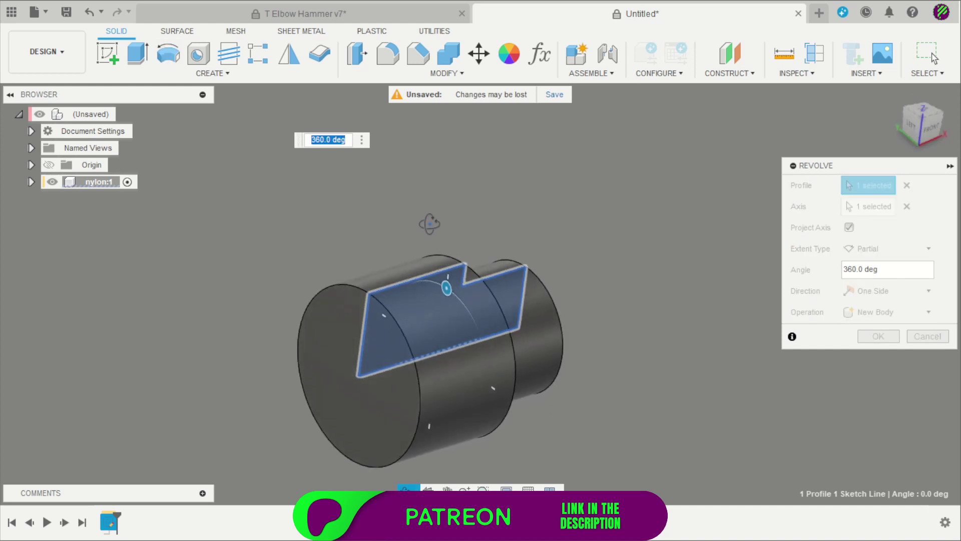
{"action": "left_click", "coordinate": [882, 249]}
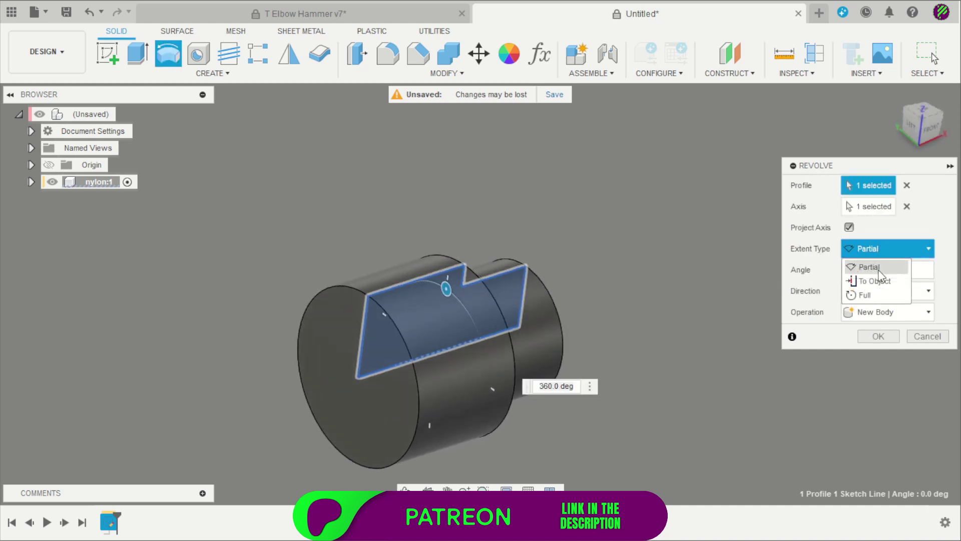
{"action": "left_click", "coordinate": [876, 298]}
{"action": "left_click", "coordinate": [880, 295]}
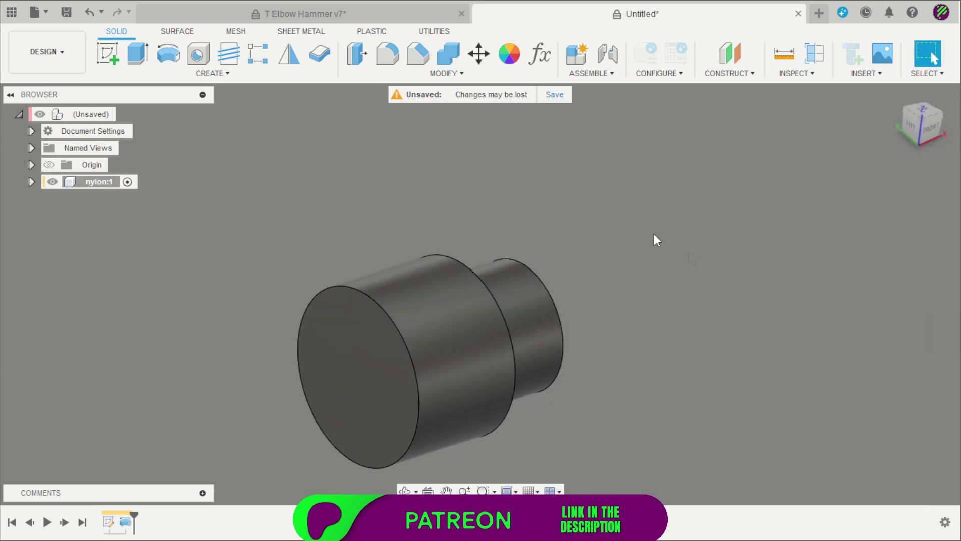
- Chamfer the outer circular edge of the larger cylinder's end face with an equal distance of 1 mm
{"action": "left_click", "coordinate": [418, 54]}
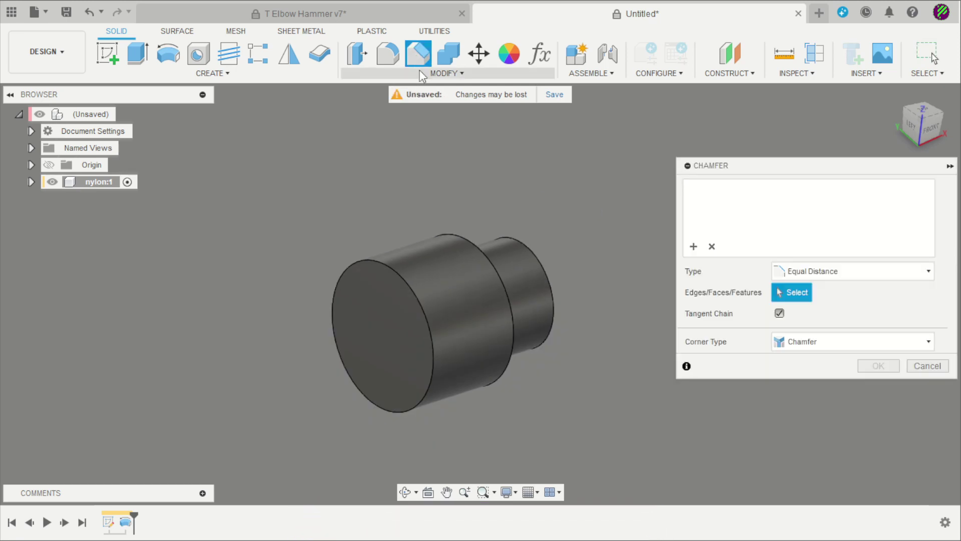
{"action": "left_click", "coordinate": [422, 302]}
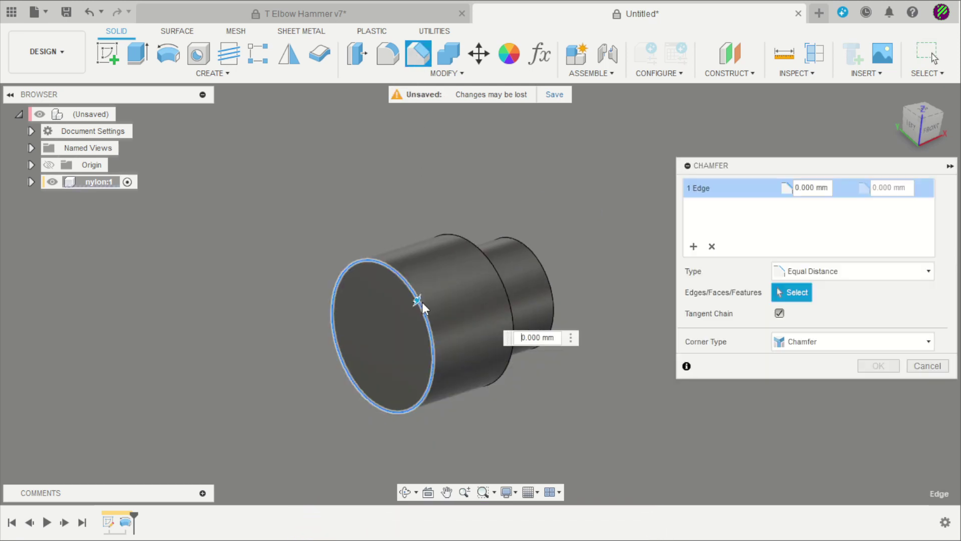
{"action": "type", "text": "1"}
{"action": "key", "text": "Return"}
{"action": "middle_click_drag", "start_coordinate": [422, 302], "coordinate": [426, 197], "text": "shift"}
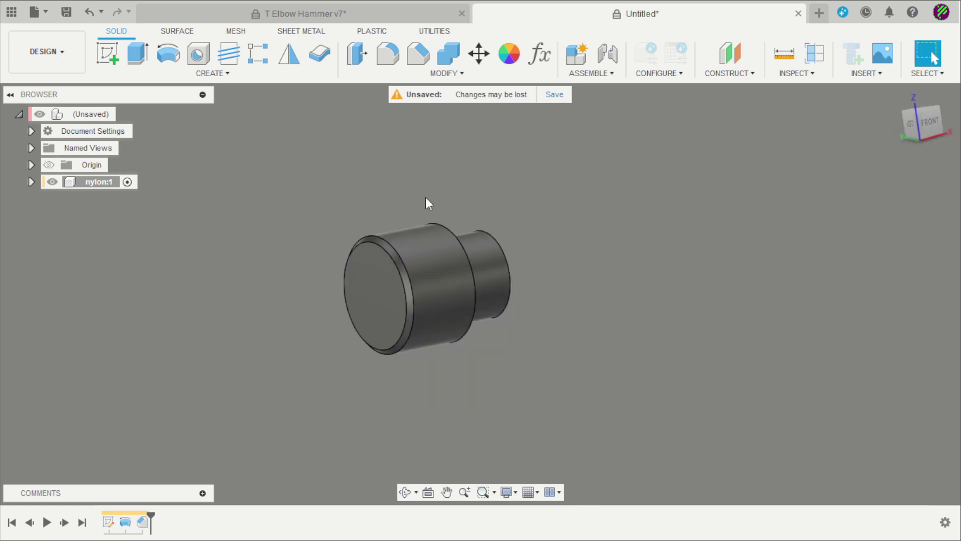
- Create a standard internal component named handle under the top-level assembly and hide the nylon component
{"action": "left_click", "coordinate": [125, 115]}
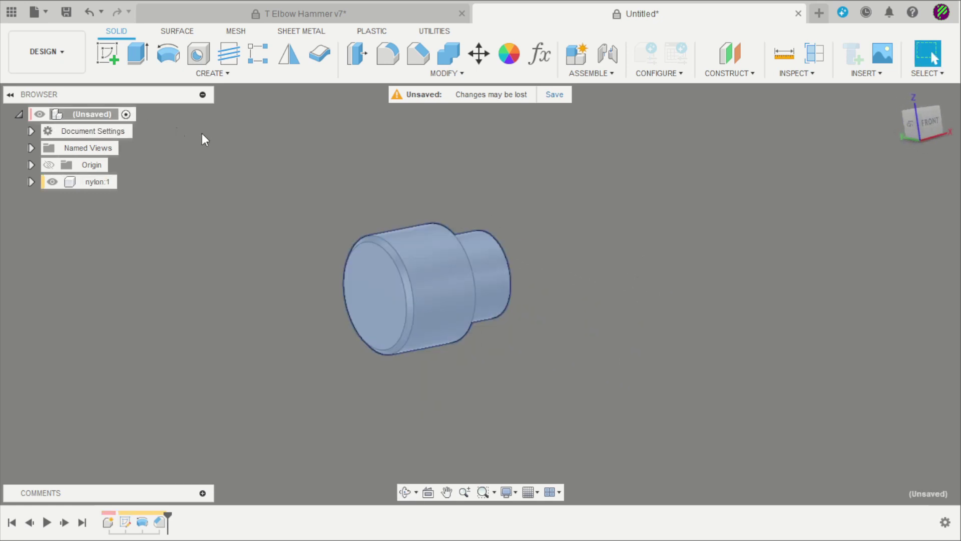
{"action": "left_click", "coordinate": [582, 59]}
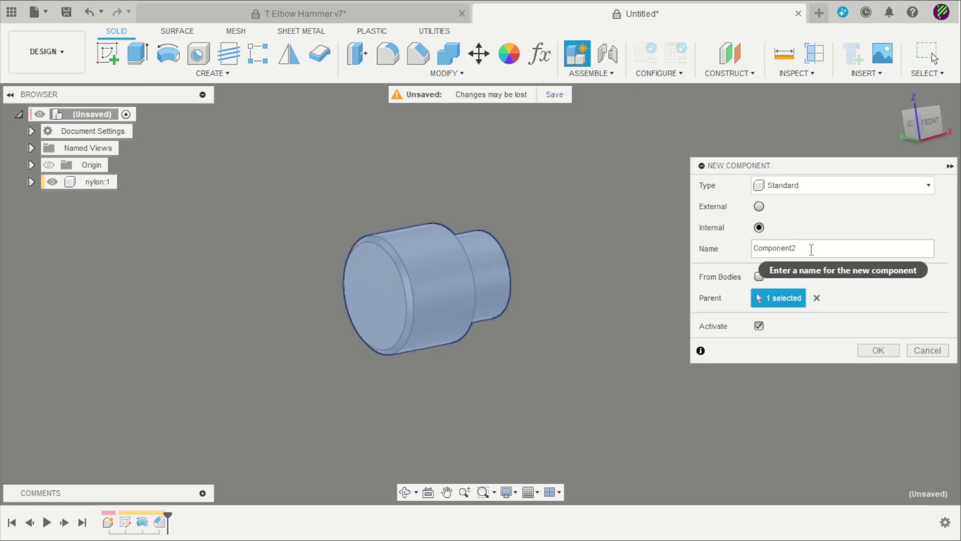
{"action": "left_click_drag", "start_coordinate": [812, 249], "coordinate": [734, 251]}
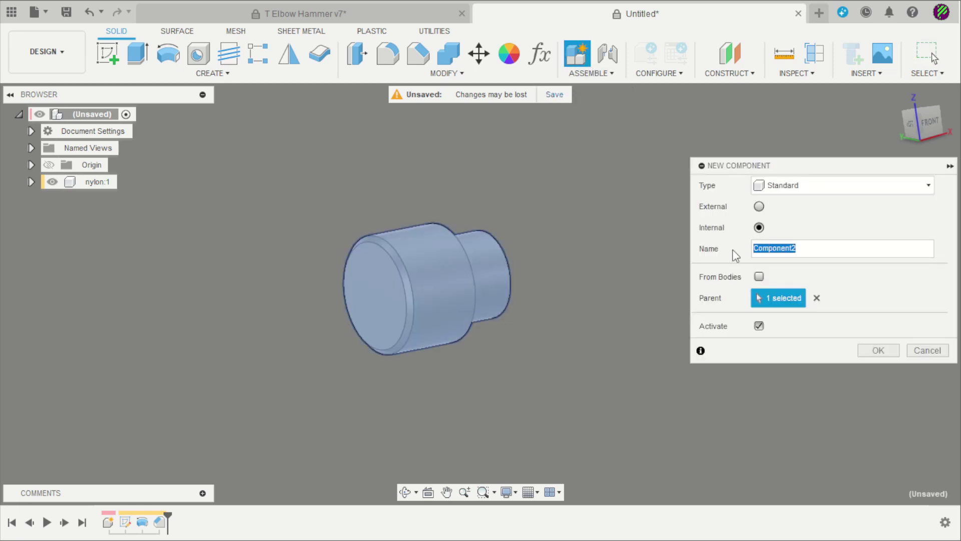
{"action": "type", "text": "handle"}
{"action": "left_click", "coordinate": [874, 349]}
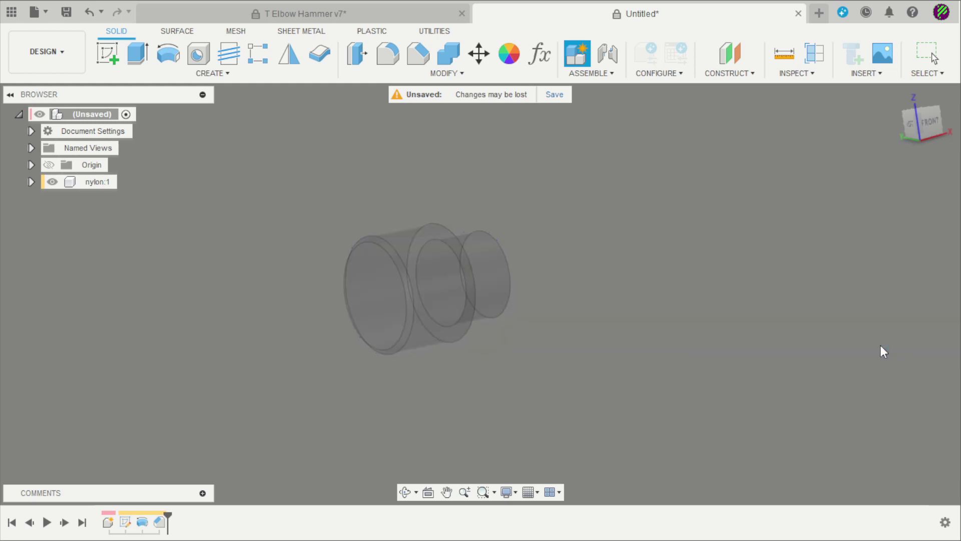
{"action": "left_click", "coordinate": [52, 182]}
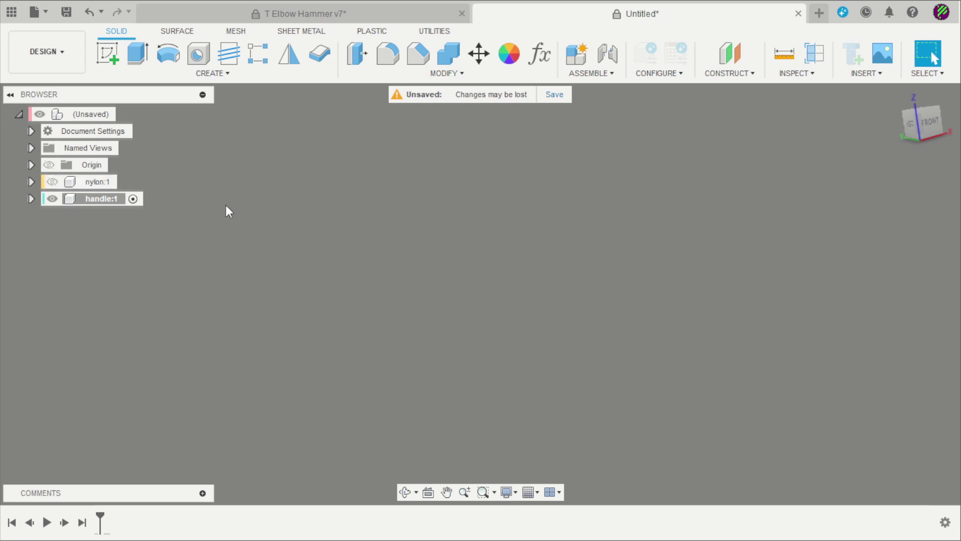
- Start a sketch on the front XZ plane and draw a horizontal line about 288 mm long from the origin towards negative X
{"action": "left_click", "coordinate": [107, 53]}
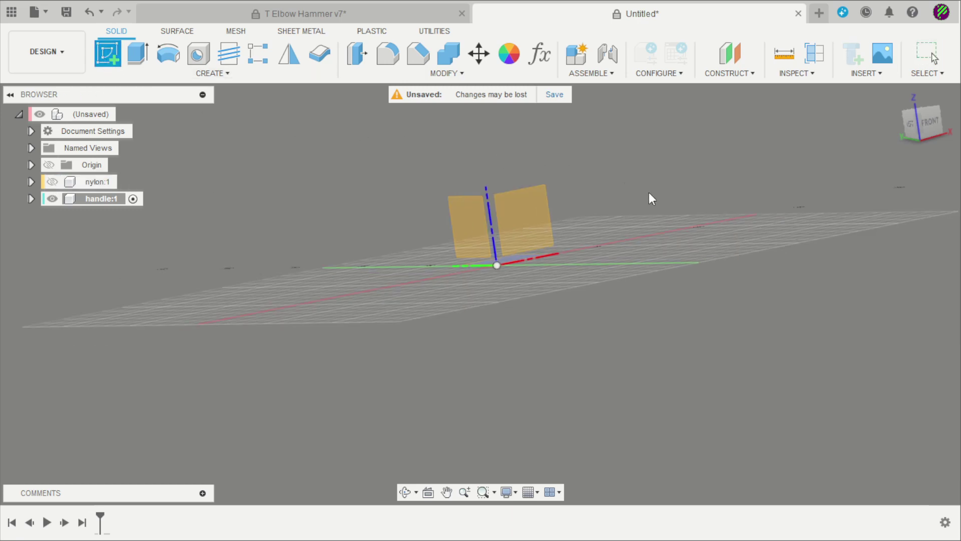
{"action": "middle_click_drag", "start_coordinate": [650, 197], "coordinate": [607, 227], "text": "shift"}
{"action": "left_click", "coordinate": [539, 217]}
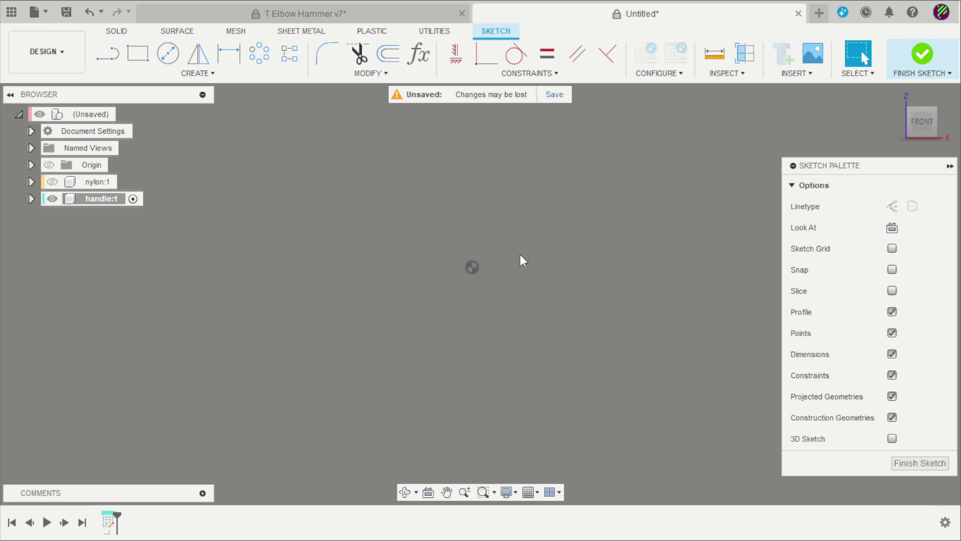
{"action": "left_click", "coordinate": [109, 55]}
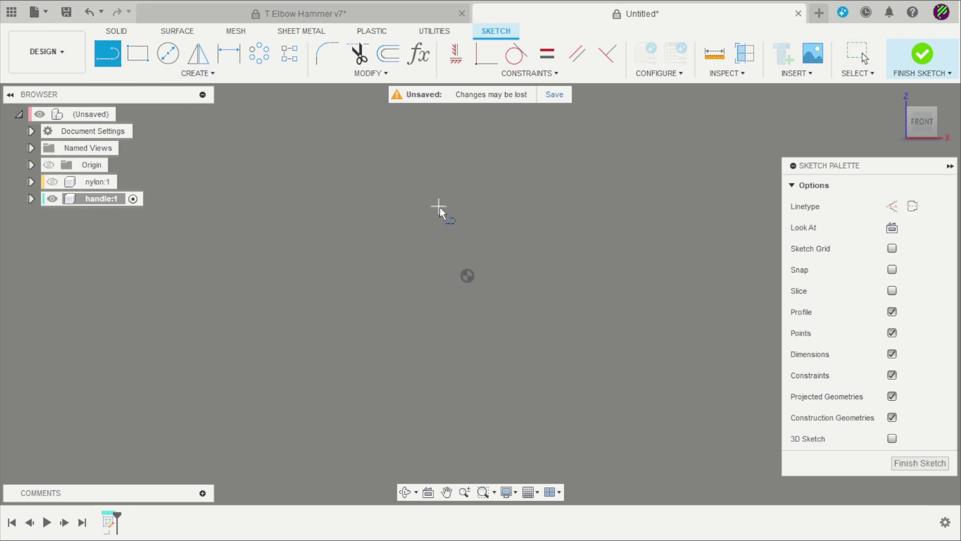
{"action": "left_click", "coordinate": [470, 276]}
{"action": "scroll", "coordinate": [584, 264], "scroll_direction": "down", "scroll_amount": 4}
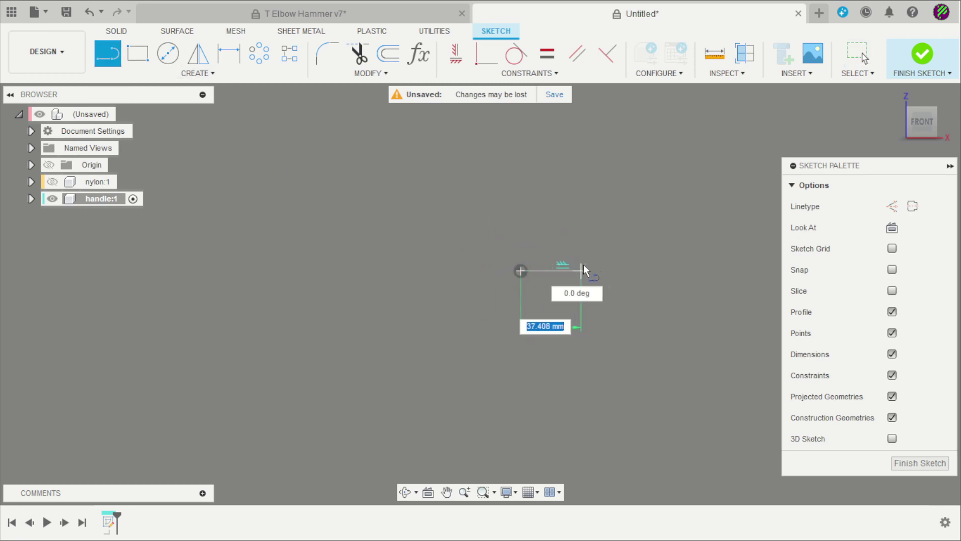
{"action": "scroll", "coordinate": [359, 265], "scroll_direction": "down", "scroll_amount": 3}
{"action": "scroll", "coordinate": [345, 272], "scroll_direction": "down", "scroll_amount": 2}
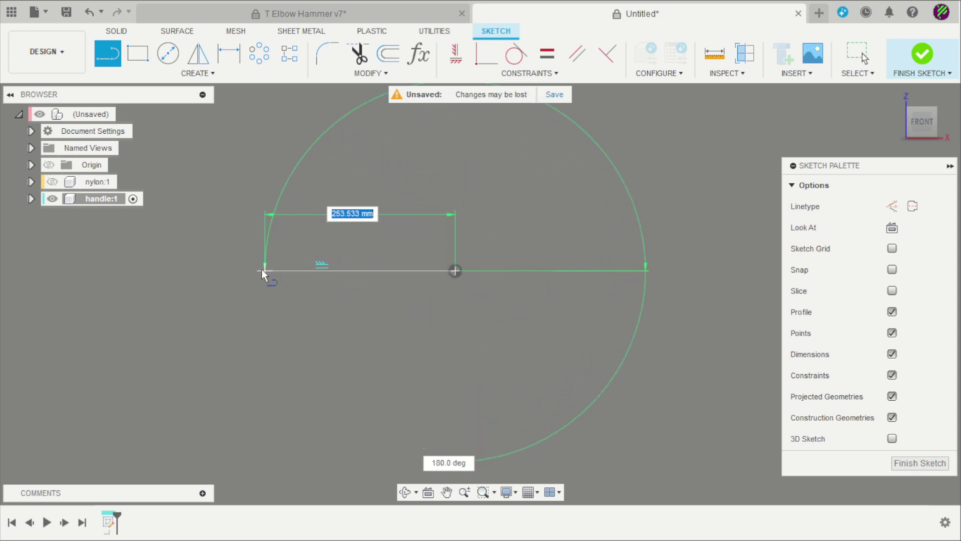
{"action": "left_click", "coordinate": [239, 271]}
{"action": "scroll", "coordinate": [261, 250], "scroll_direction": "up", "scroll_amount": 3}
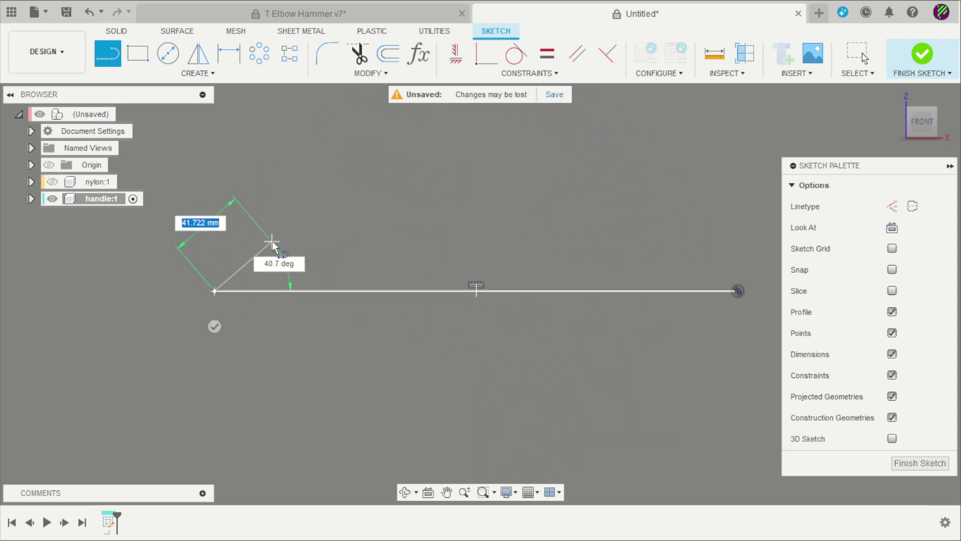
{"action": "key", "text": "Escape"}
- Convert the horizontal line into a centerline
{"action": "left_click", "coordinate": [350, 290]}
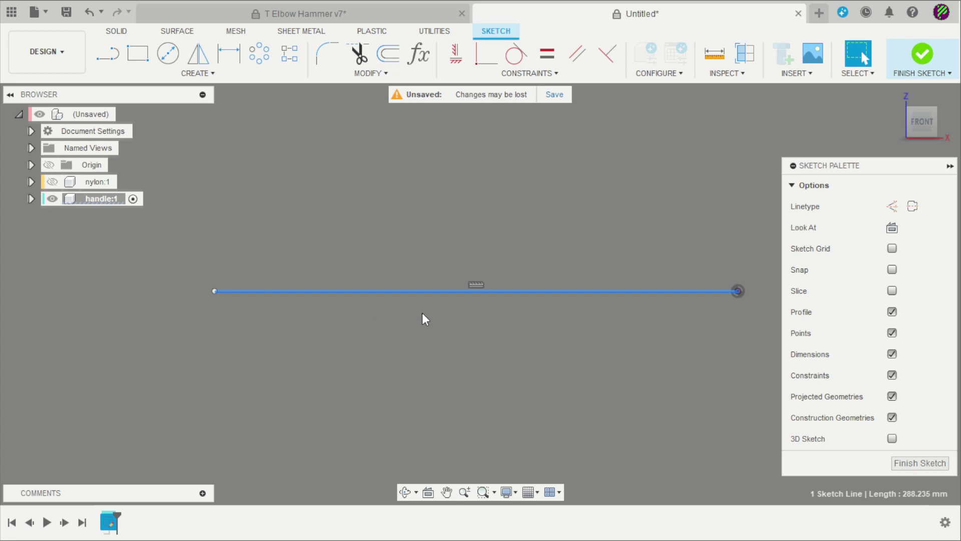
{"action": "left_click", "coordinate": [916, 213]}
{"action": "left_click", "coordinate": [444, 171]}
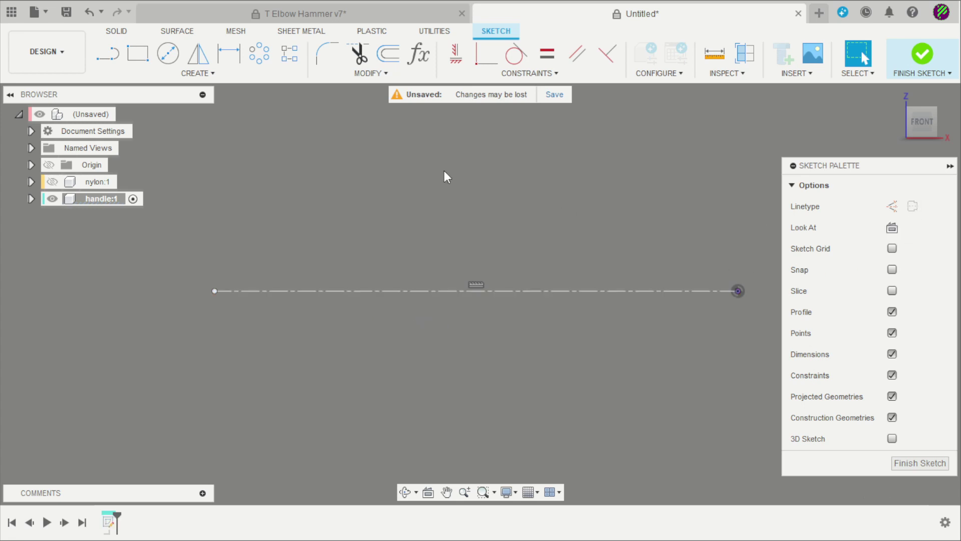
- Draw a line about 19 mm straight down from the origin, continuing with a horizontal one about 19 mm long towards negative X
{"action": "scroll", "coordinate": [441, 170], "scroll_direction": "down", "scroll_amount": 2}
{"action": "scroll", "coordinate": [591, 284], "scroll_direction": "up", "scroll_amount": 3}
{"action": "scroll", "coordinate": [704, 269], "scroll_direction": "up", "scroll_amount": 2}
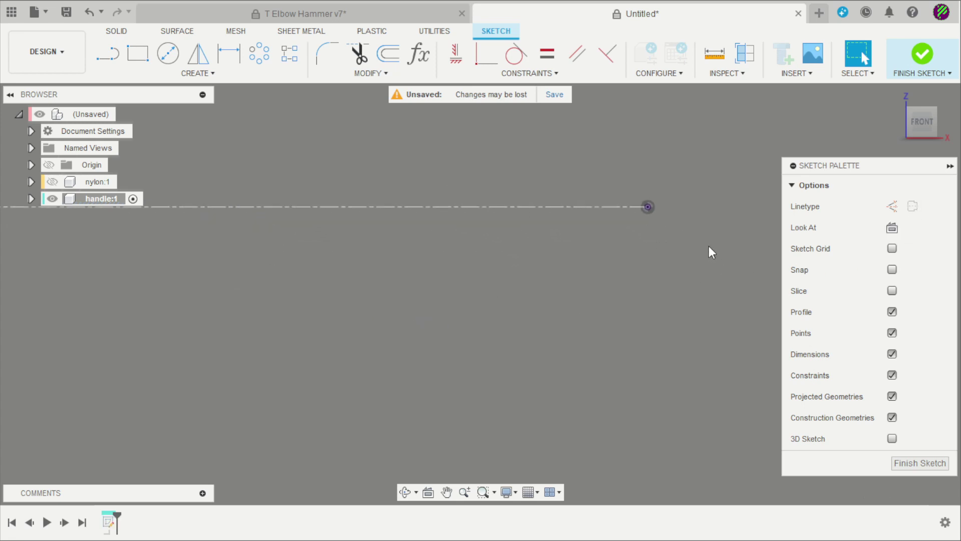
{"action": "key", "text": "l"}
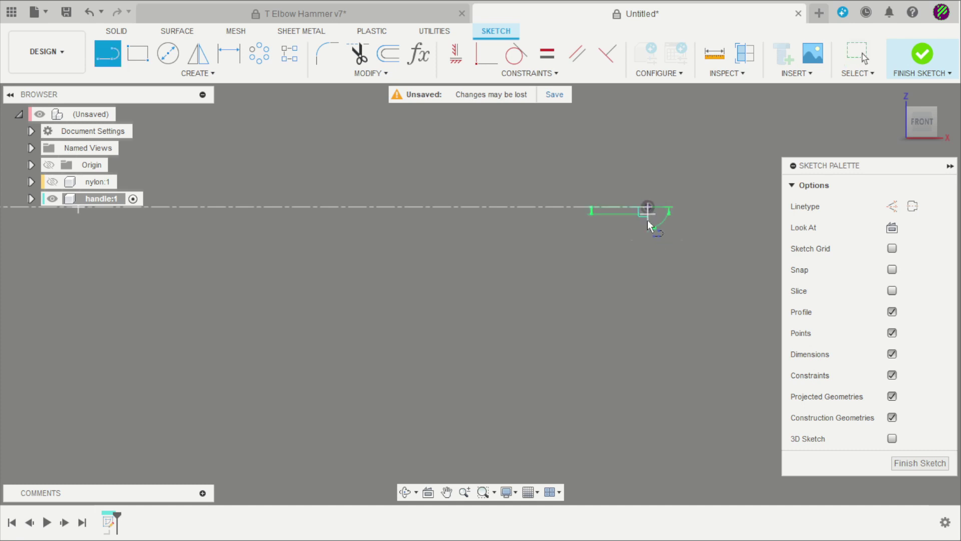
{"action": "left_click", "coordinate": [650, 284]}
{"action": "left_click", "coordinate": [561, 284]}
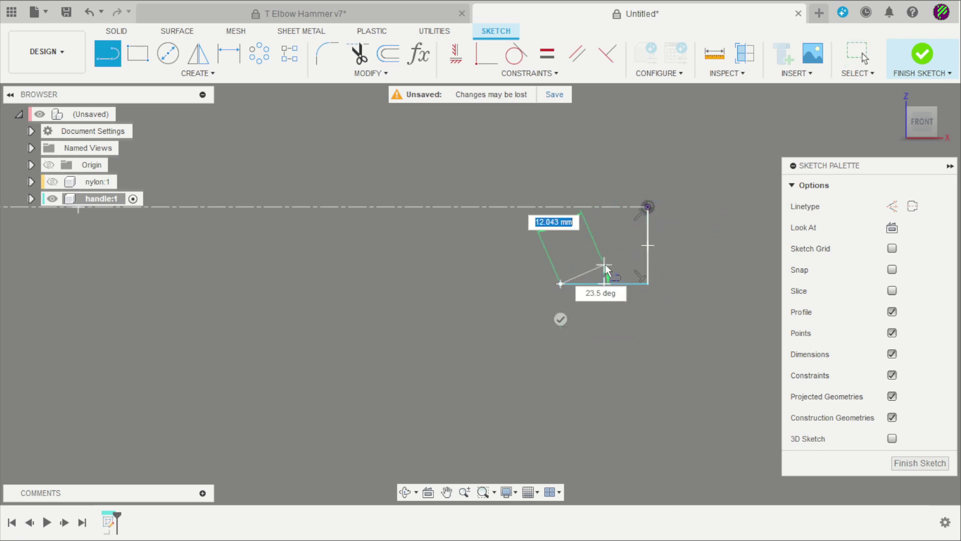
{"action": "key", "text": "Escape"}
- Dimension the short horizontal line near the origin from the centerline as a 33 mm diameter
{"action": "scroll", "coordinate": [678, 237], "scroll_direction": "up", "scroll_amount": 2}
{"action": "key", "text": "d"}
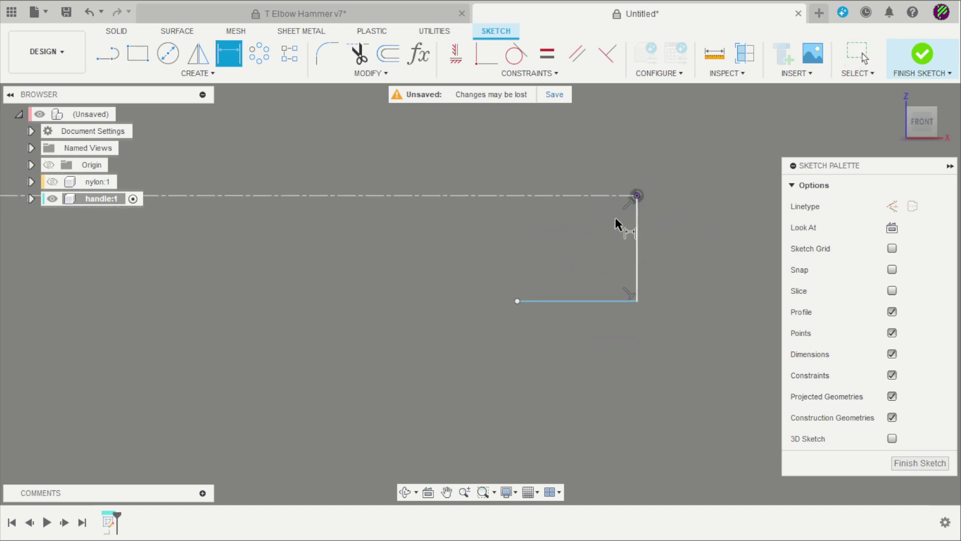
{"action": "left_click", "coordinate": [607, 195]}
{"action": "left_click", "coordinate": [602, 300]}
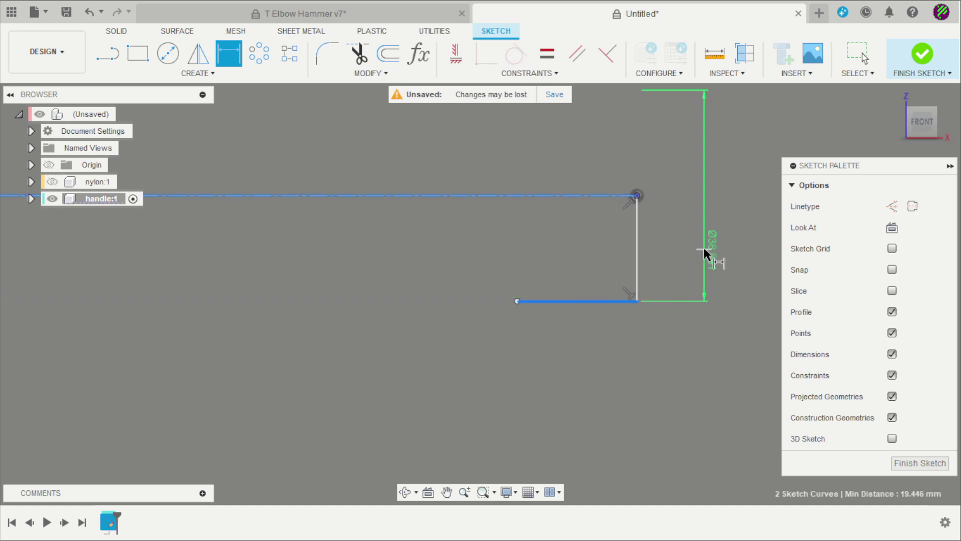
{"action": "left_click", "coordinate": [705, 253]}
{"action": "type", "text": "33"}
{"action": "key", "text": "Return"}
- Dimension the length of the short horizontal line near the origin to 20 mm
{"action": "scroll", "coordinate": [704, 251], "scroll_direction": "down", "scroll_amount": 3}
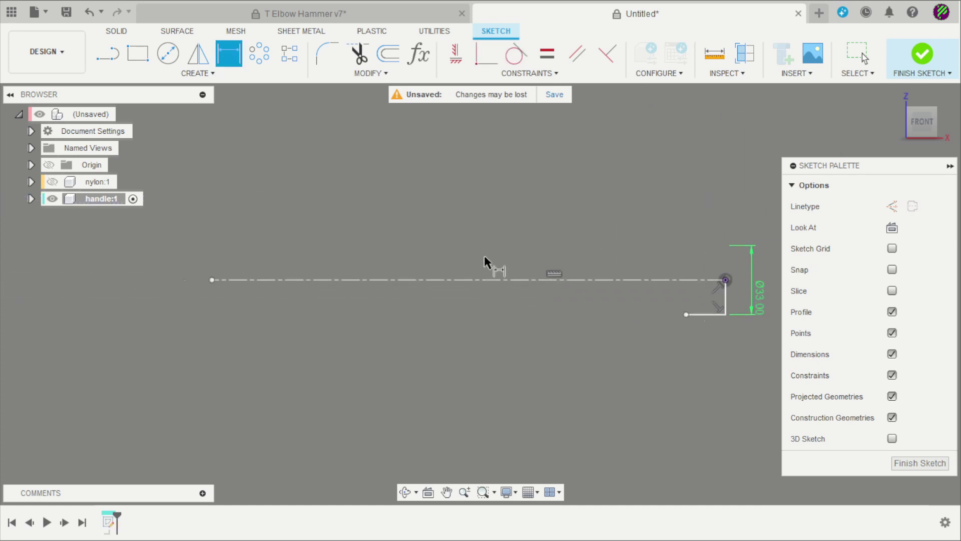
{"action": "scroll", "coordinate": [484, 261], "scroll_direction": "down", "scroll_amount": 2}
{"action": "scroll", "coordinate": [601, 285], "scroll_direction": "up", "scroll_amount": 5}
{"action": "left_click", "coordinate": [516, 294]}
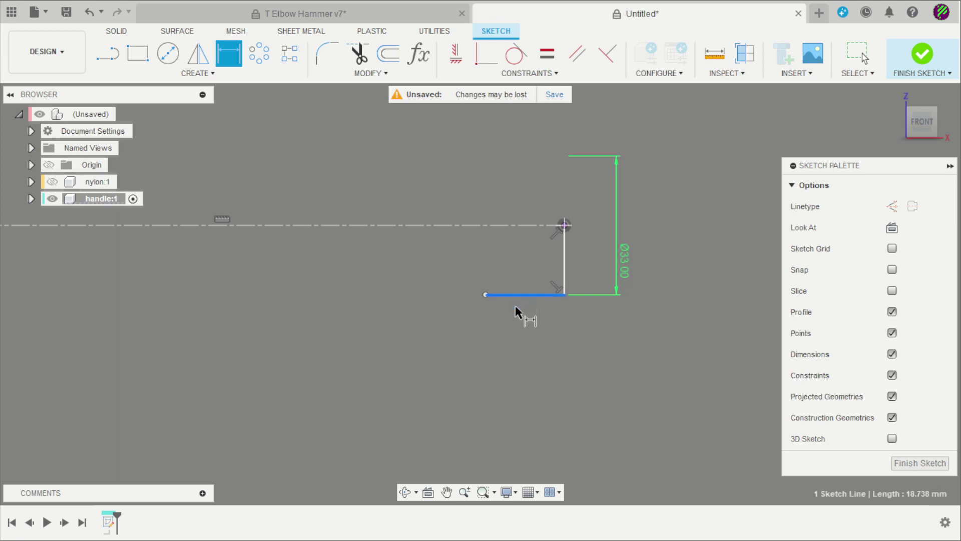
{"action": "left_click", "coordinate": [519, 325]}
{"action": "type", "text": "20"}
{"action": "key", "text": "Return"}
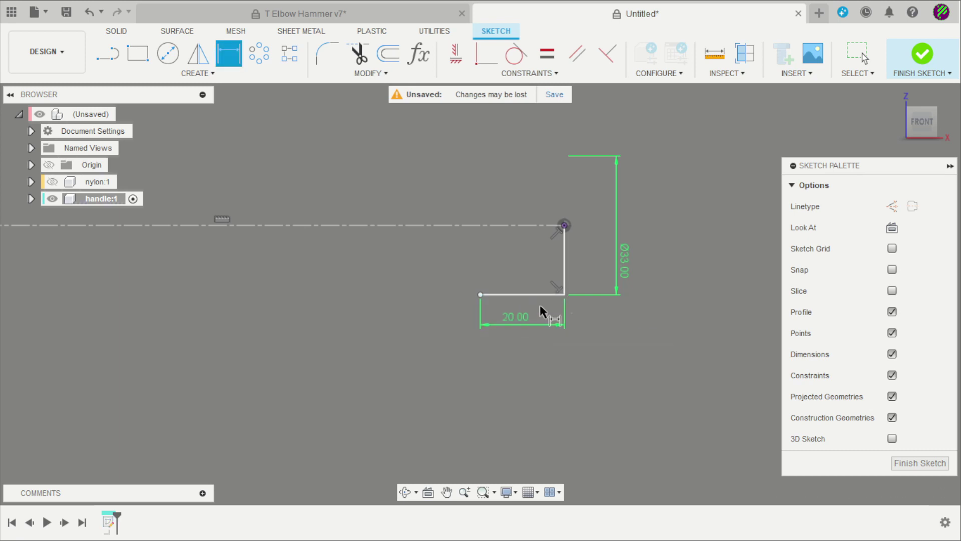
{"action": "scroll", "coordinate": [631, 305], "scroll_direction": "down", "scroll_amount": 4}
{"action": "key", "text": "Escape"}
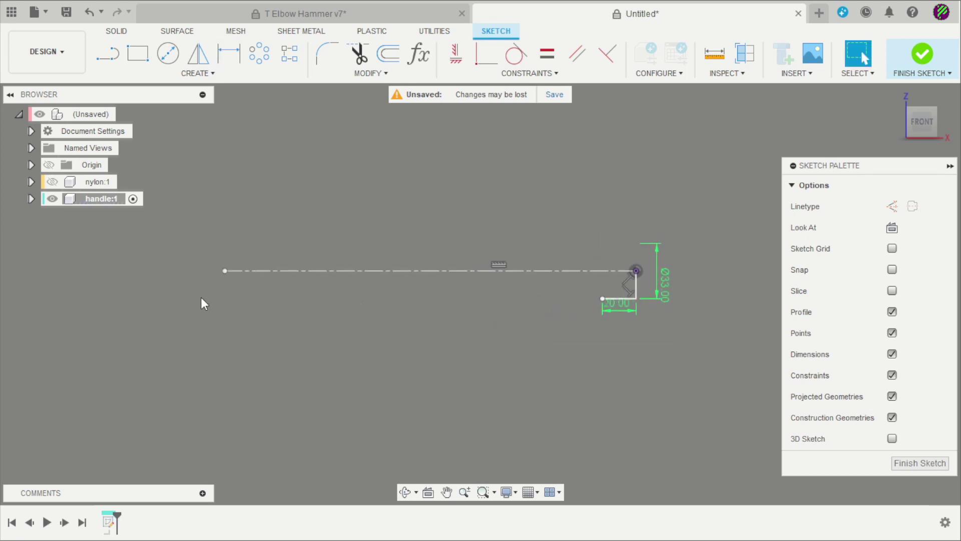
- From the centerline's far end, draw a line about 26 mm straight down and a horizontal one about 33 mm long towards the origin
{"action": "scroll", "coordinate": [202, 299], "scroll_direction": "up", "scroll_amount": 2}
{"action": "key", "text": "l"}
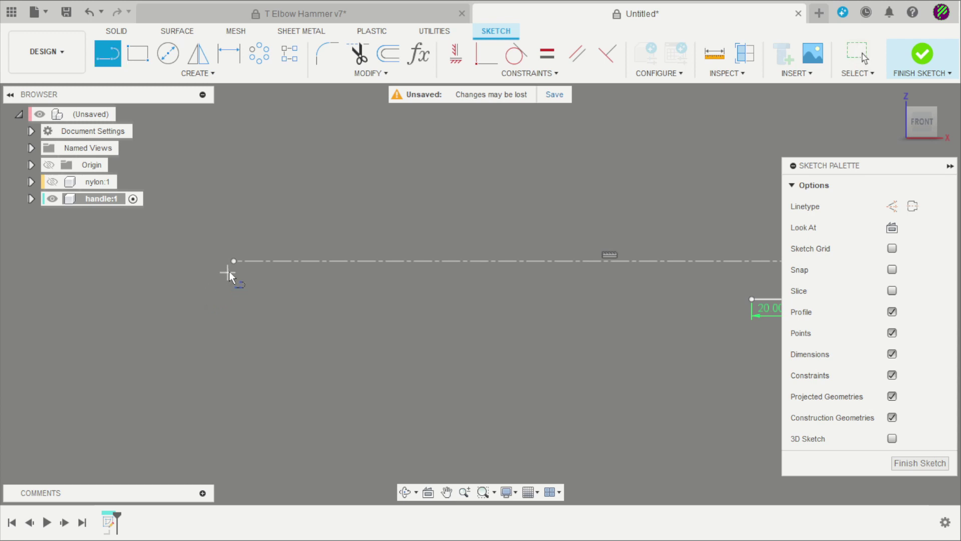
{"action": "left_click_drag", "start_coordinate": [233, 262], "coordinate": [297, 325]}
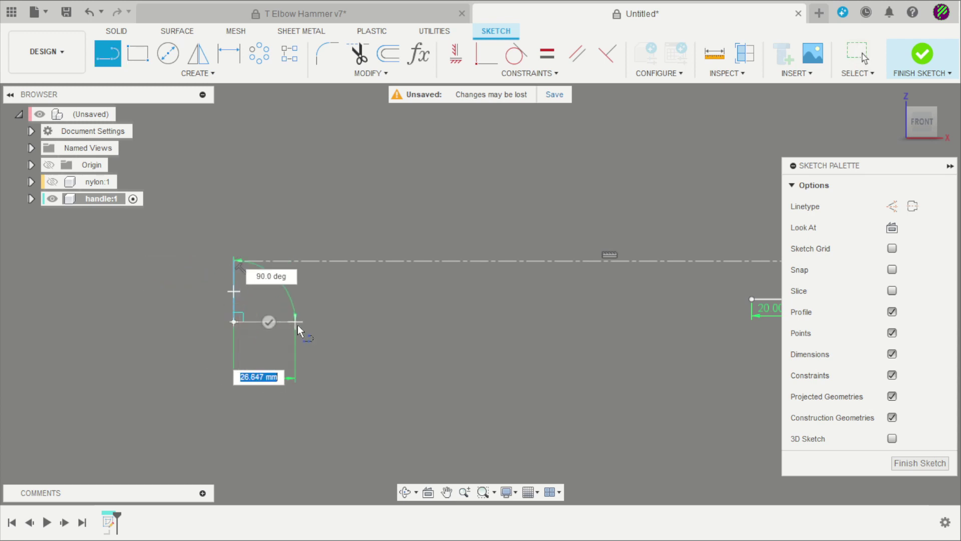
{"action": "left_click", "coordinate": [311, 325]}
{"action": "left_click", "coordinate": [309, 287]}
{"action": "scroll", "coordinate": [250, 290], "scroll_direction": "up", "scroll_amount": 1}
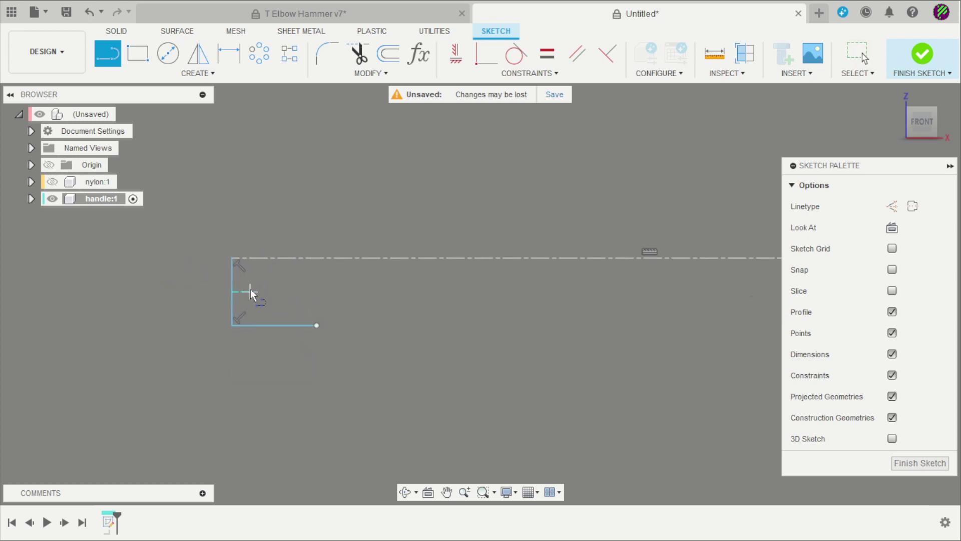
{"action": "scroll", "coordinate": [250, 293], "scroll_direction": "up", "scroll_amount": 1}
{"action": "key", "text": "Escape"}
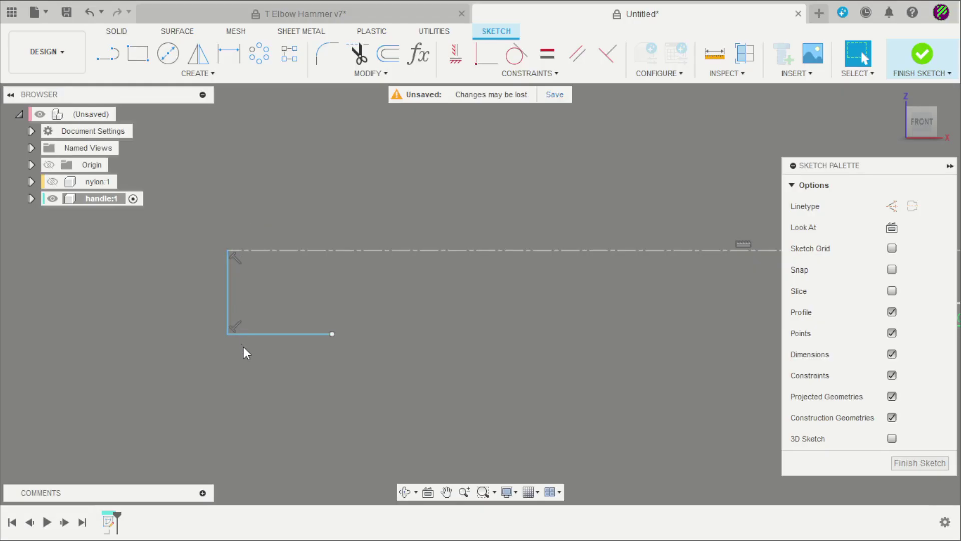
- Dimension the length of the short horizontal line at the far end to 20 mm
{"action": "key", "text": "d"}
{"action": "left_click", "coordinate": [284, 333]}
{"action": "left_click", "coordinate": [287, 378]}
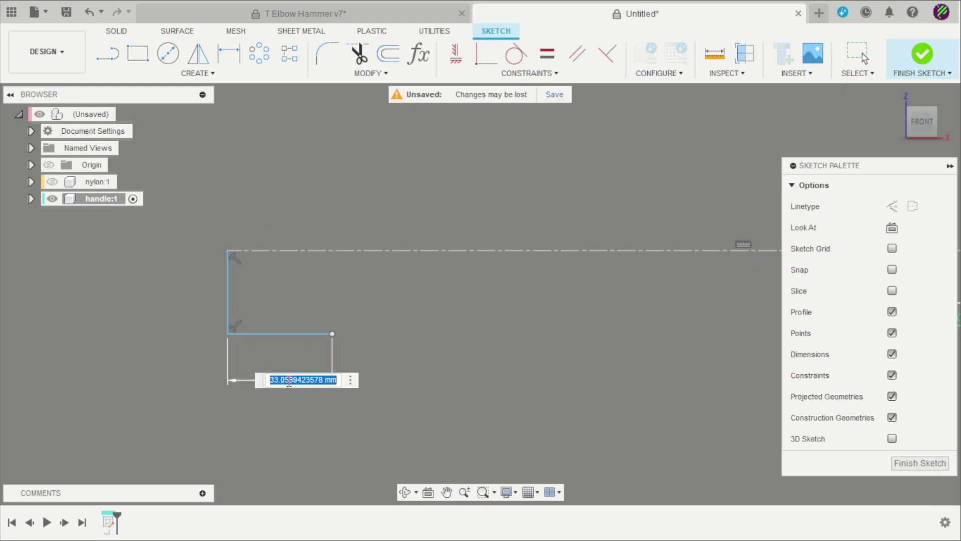
{"action": "type", "text": "20"}
{"action": "key", "text": "Return"}
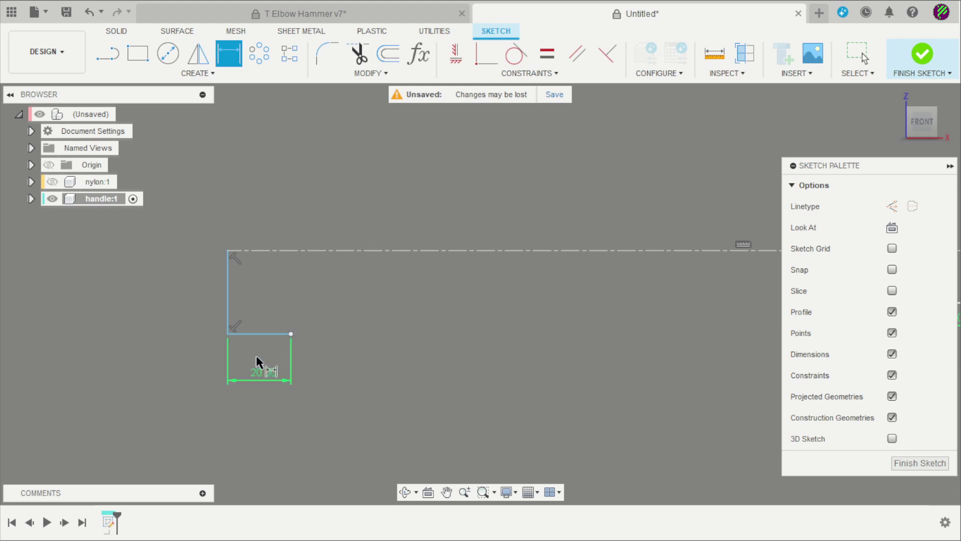
- Dimension the far end's short horizontal line from the centerline as a 45 mm diameter
{"action": "left_click", "coordinate": [260, 334]}
{"action": "left_click", "coordinate": [262, 250]}
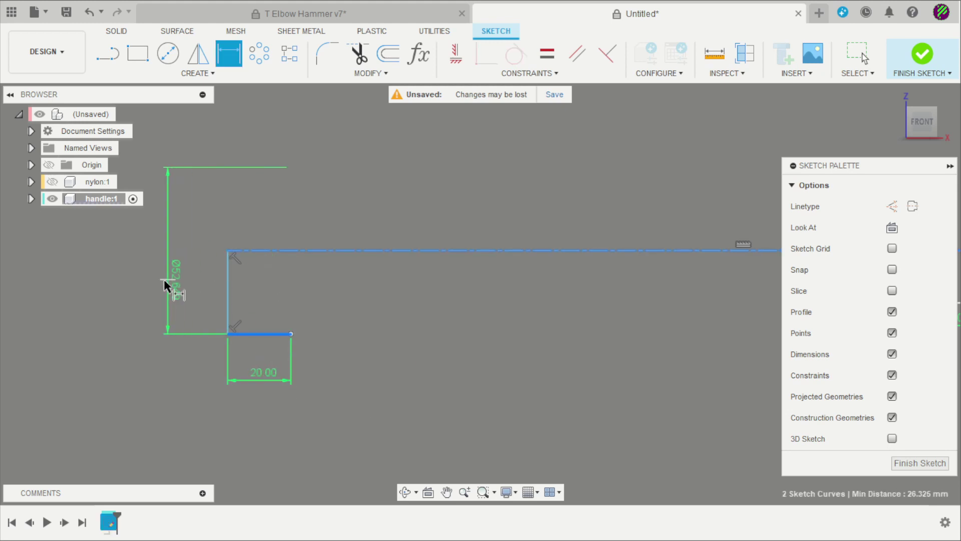
{"action": "left_click", "coordinate": [156, 282]}
{"action": "type", "text": "45"}
{"action": "key", "text": "Return"}
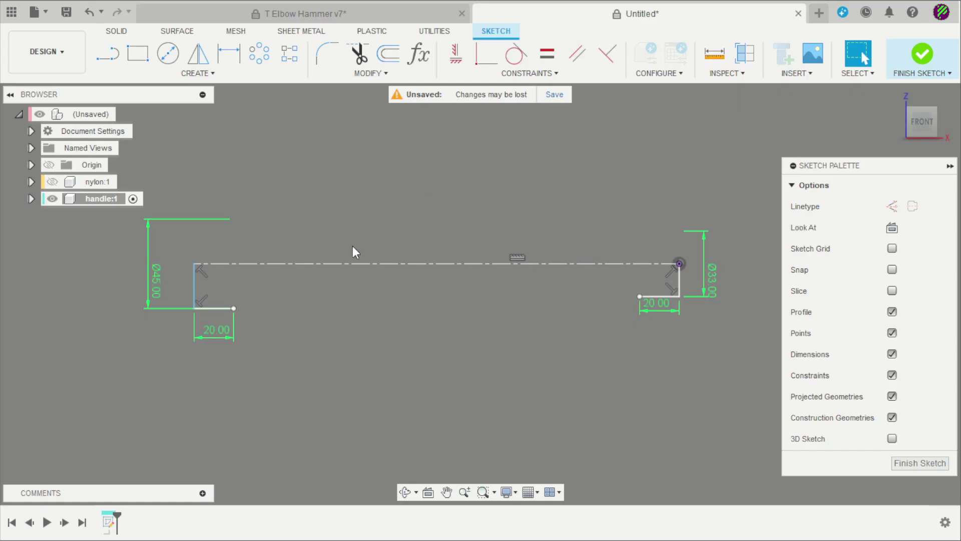
- Dimension the centerline's overall length to 300 mm
{"action": "key", "text": "d"}
{"action": "left_click", "coordinate": [366, 263]}
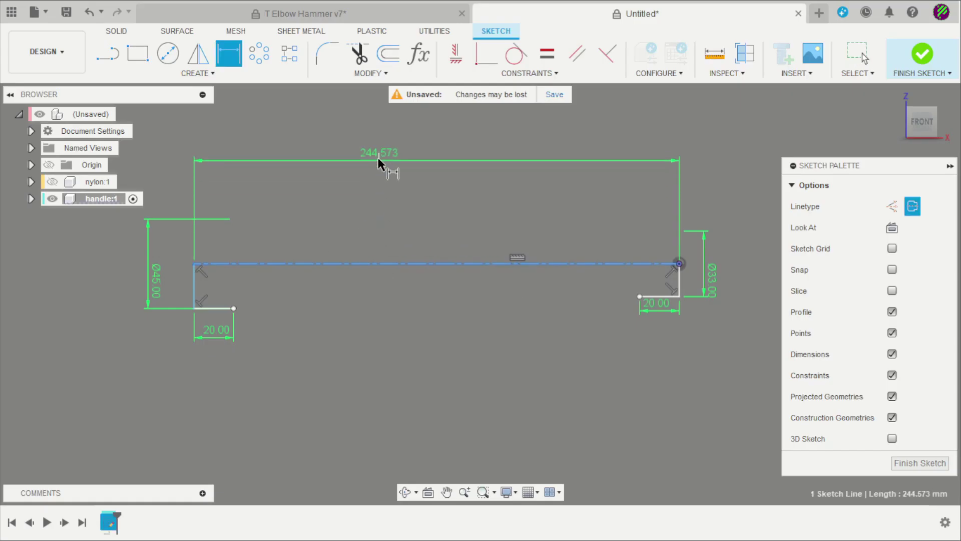
{"action": "left_click", "coordinate": [378, 156]}
{"action": "type", "text": "300"}
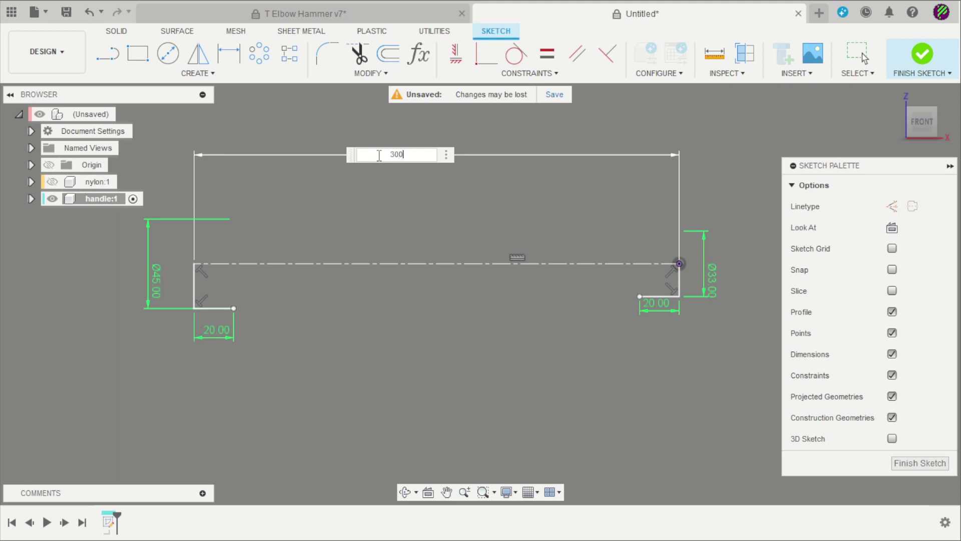
{"action": "key", "text": "Return"}
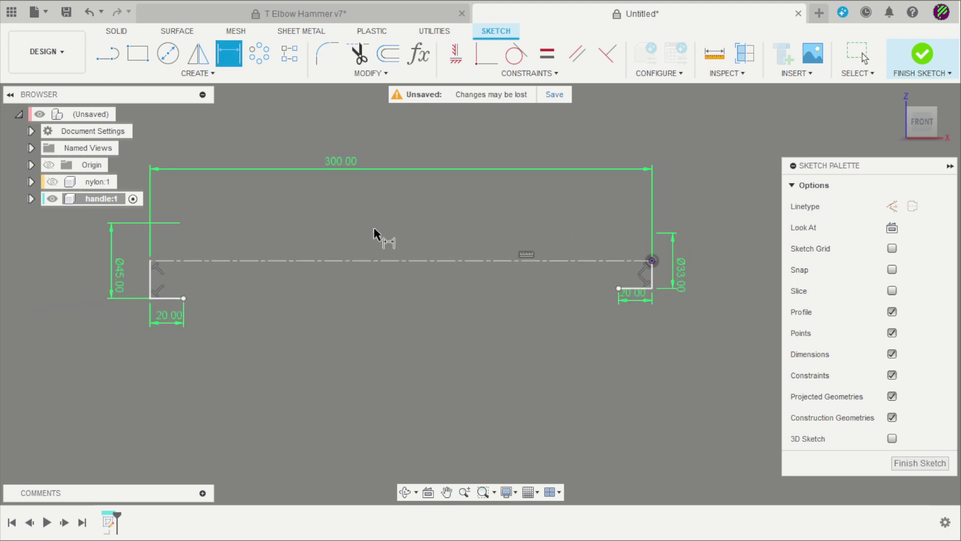
- Draw a line about 17 mm straight down from the inner end of the 20 mm line near the origin
{"action": "scroll", "coordinate": [621, 297], "scroll_direction": "up", "scroll_amount": 3}
{"action": "key", "text": "l"}
{"action": "left_click", "coordinate": [616, 281]}
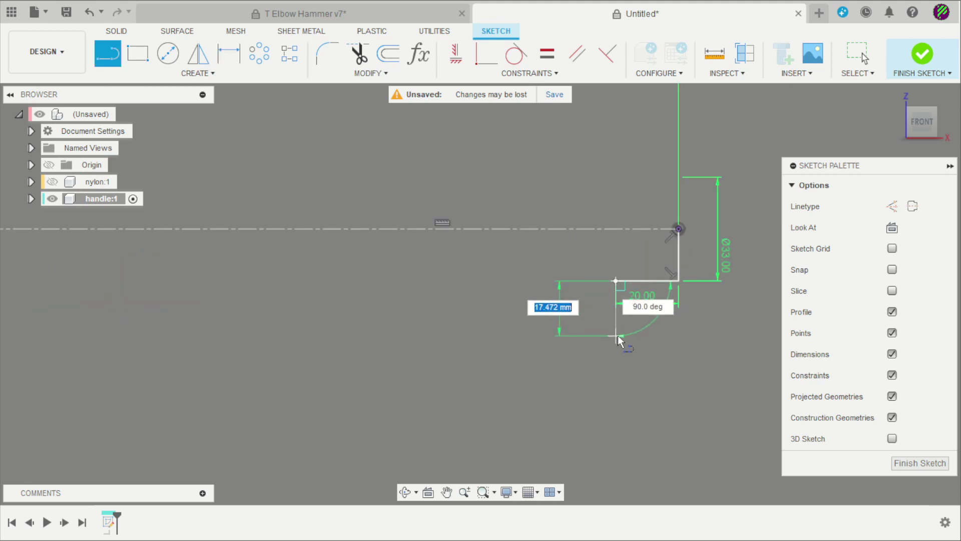
{"action": "left_click", "coordinate": [618, 335]}
{"action": "key", "text": "Escape"}
- Dimension the new short vertical line to 4 mm and move the 20 mm and 4 mm dimensions clear of the profile
{"action": "key", "text": "d"}
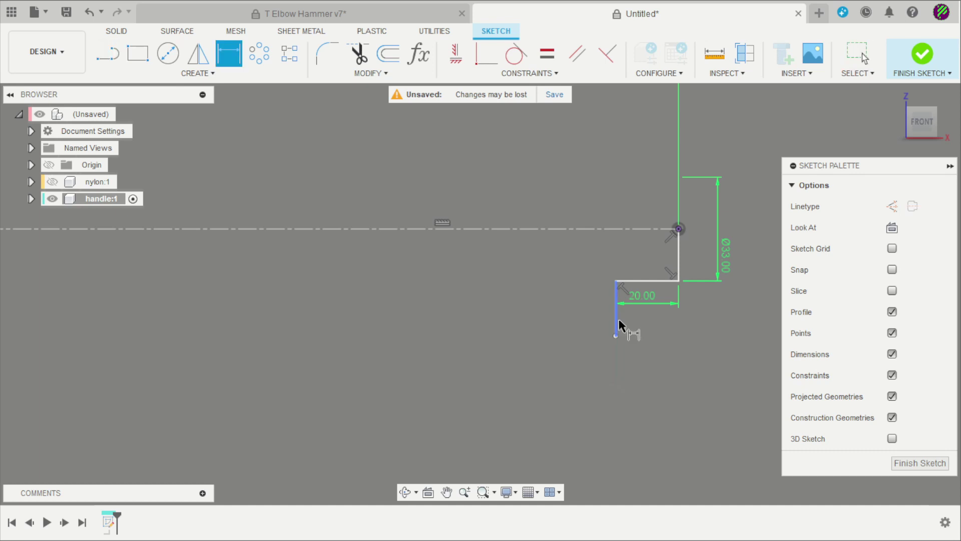
{"action": "left_click", "coordinate": [617, 320]}
{"action": "left_click", "coordinate": [597, 316]}
{"action": "type", "text": "4"}
{"action": "key", "text": "Return"}
{"action": "scroll", "coordinate": [569, 278], "scroll_direction": "up", "scroll_amount": 2}
{"action": "key", "text": "Escape"}
{"action": "left_click_drag", "start_coordinate": [656, 300], "coordinate": [663, 332]}
{"action": "left_click_drag", "start_coordinate": [597, 285], "coordinate": [673, 301]}
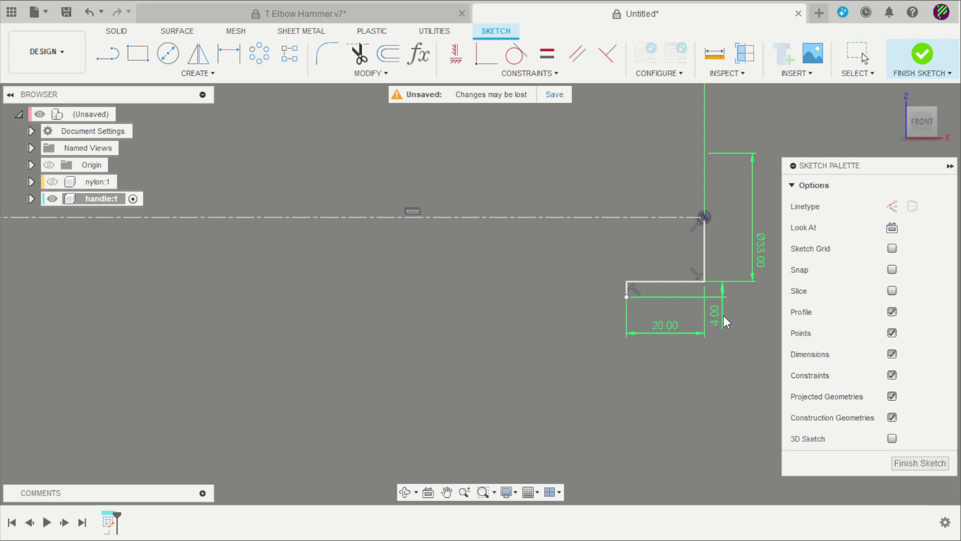
{"action": "scroll", "coordinate": [551, 314], "scroll_direction": "down", "scroll_amount": 1}
- Draw a three-point arc about 9 mm wide from the 4 mm line's lower end, bulging away from the centerline
{"action": "left_click", "coordinate": [177, 72]}
{"action": "mouse_move", "coordinate": [133, 123]}
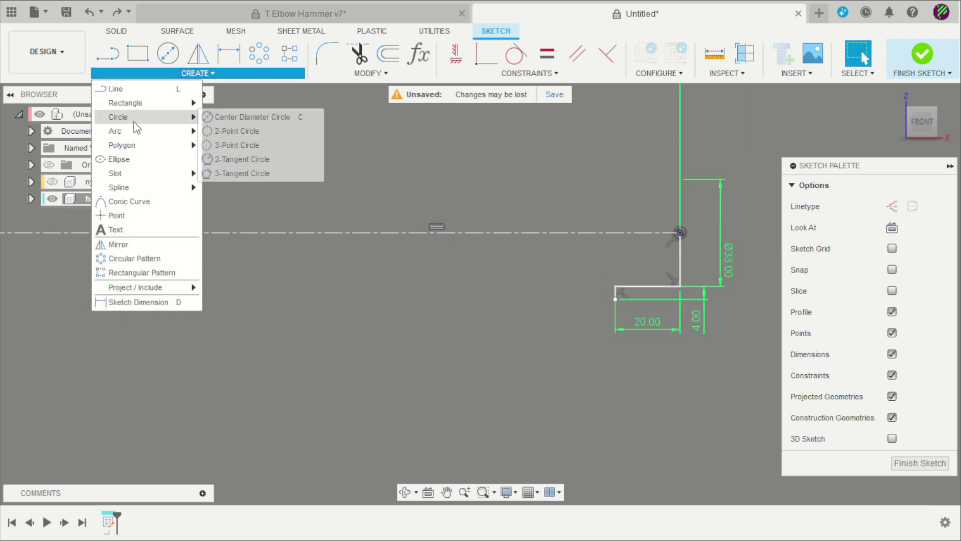
{"action": "left_click", "coordinate": [240, 144]}
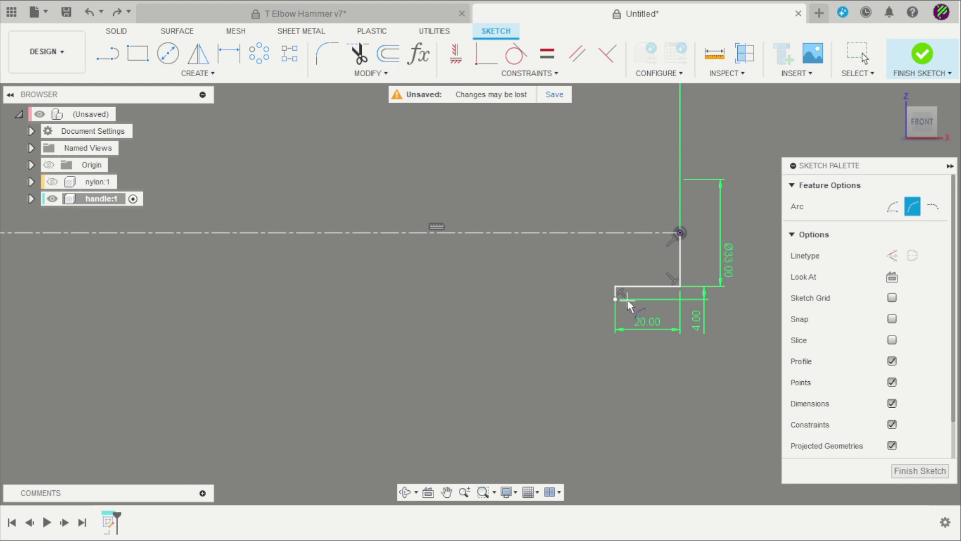
{"action": "scroll", "coordinate": [611, 305], "scroll_direction": "up", "scroll_amount": 5}
{"action": "left_click", "coordinate": [614, 293]}
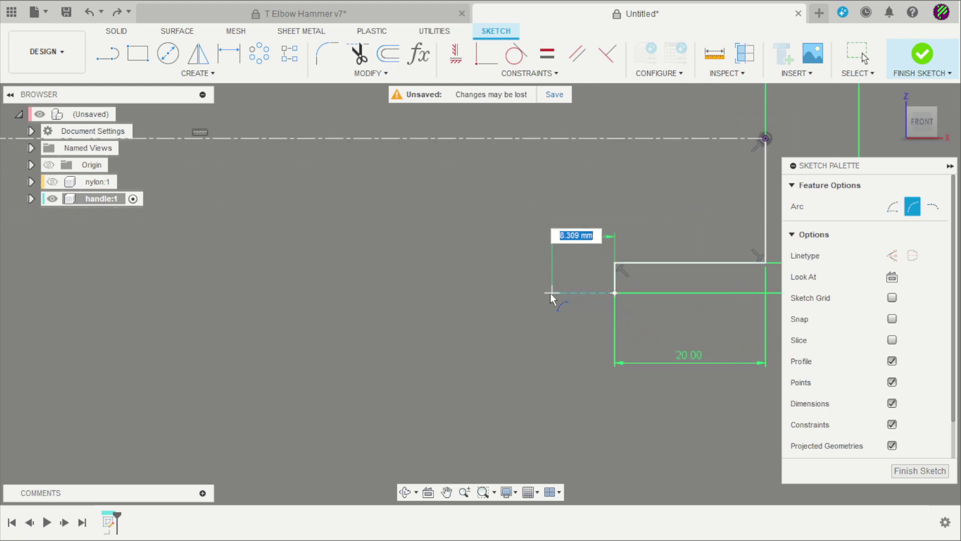
{"action": "left_click", "coordinate": [547, 293]}
{"action": "left_click", "coordinate": [581, 310]}
{"action": "scroll", "coordinate": [596, 336], "scroll_direction": "up", "scroll_amount": 2}
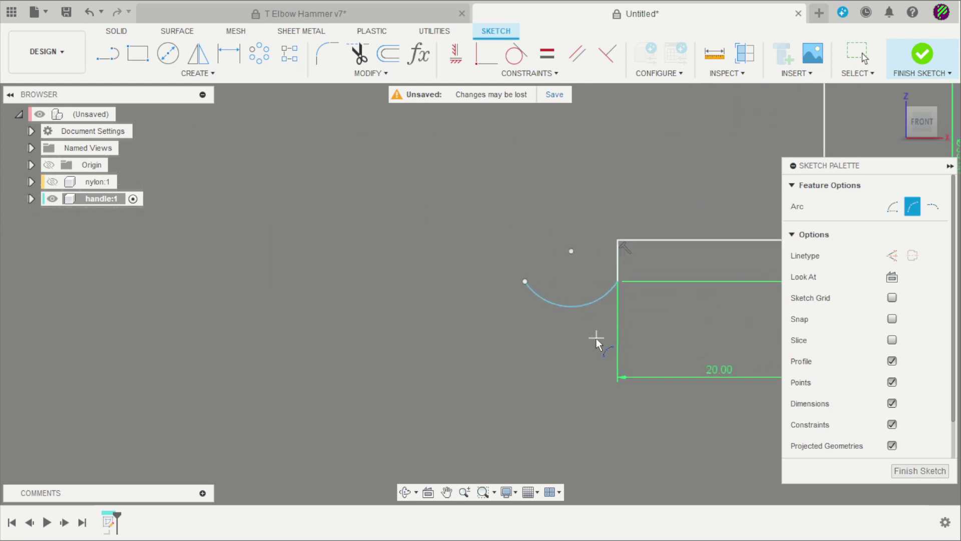
- Dimension the distance between the arc's two endpoints to 13 mm
{"action": "key", "text": "d"}
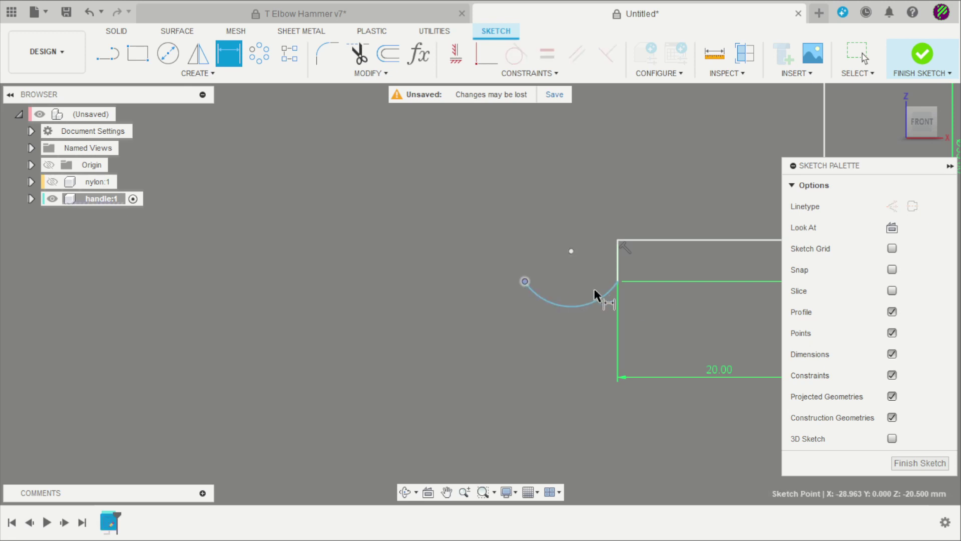
{"action": "left_click", "coordinate": [618, 281]}
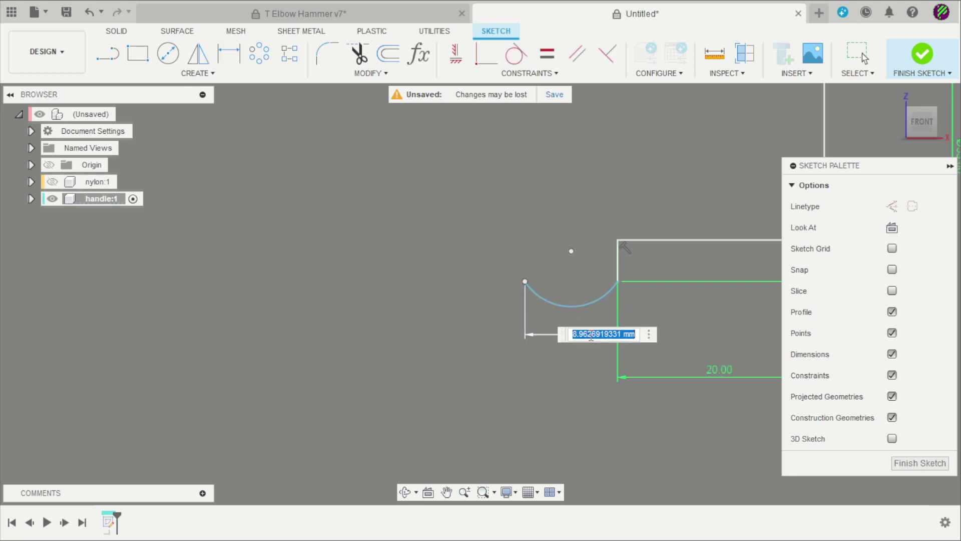
{"action": "type", "text": "13"}
{"action": "key", "text": "Return"}
{"action": "scroll", "coordinate": [576, 340], "scroll_direction": "up", "scroll_amount": 2}
{"action": "key", "text": "Escape"}
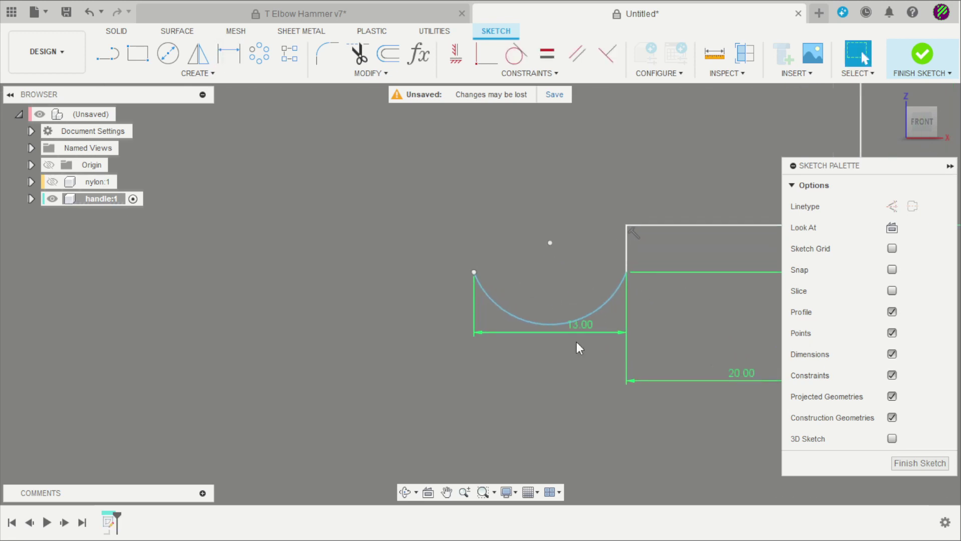
- Place a sketch point at the middle of the 13 mm wide arc
{"action": "left_click", "coordinate": [211, 73]}
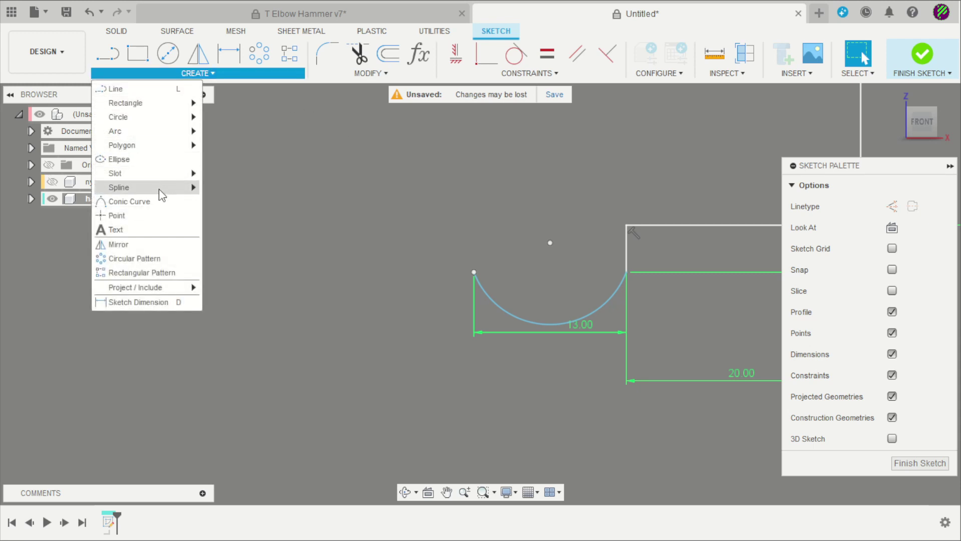
{"action": "left_click", "coordinate": [140, 226]}
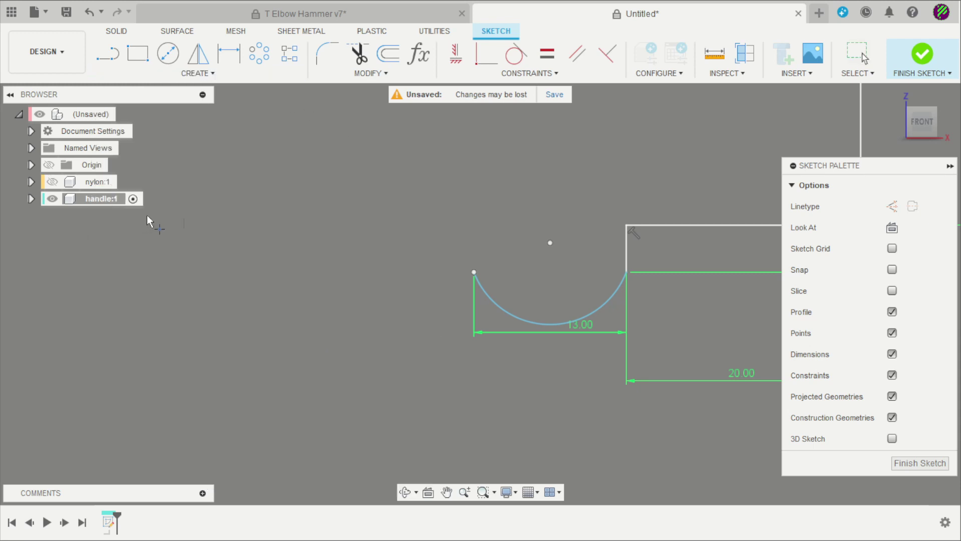
{"action": "key", "text": "Escape"}
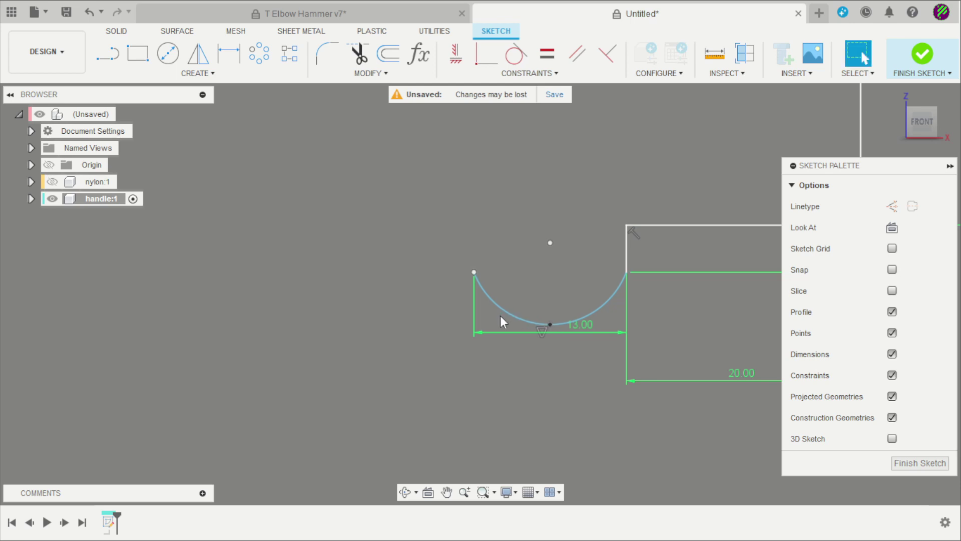
- Dimension the arc's middle point from the centerline as a 48 mm diameter
{"action": "key", "text": "d"}
{"action": "scroll", "coordinate": [553, 326], "scroll_direction": "down", "scroll_amount": 2}
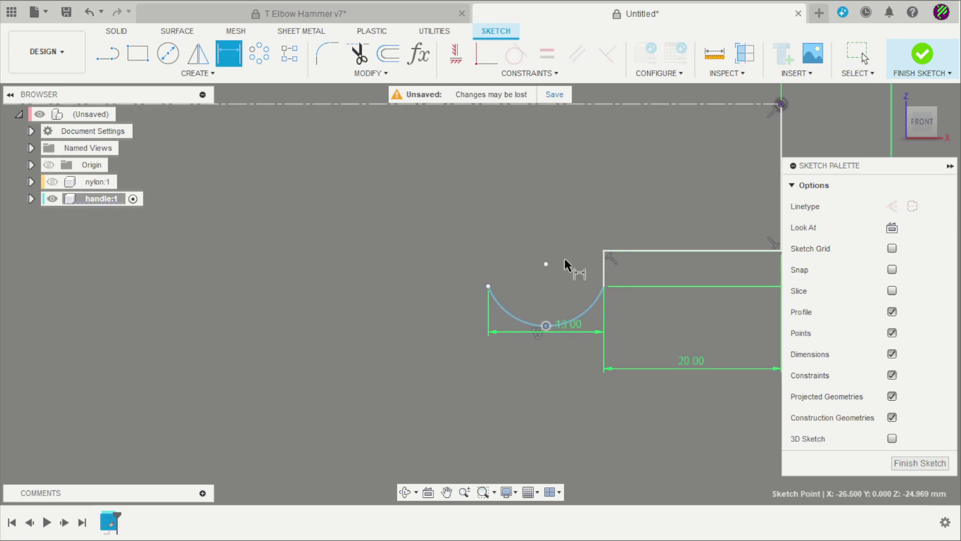
{"action": "left_click", "coordinate": [593, 104]}
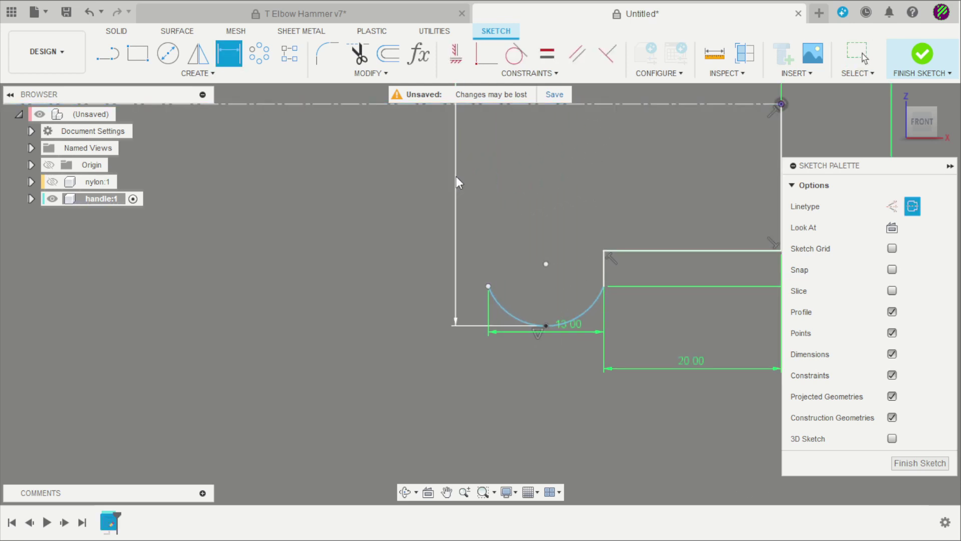
{"action": "left_click", "coordinate": [456, 176]}
{"action": "type", "text": "48"}
{"action": "key", "text": "Return"}
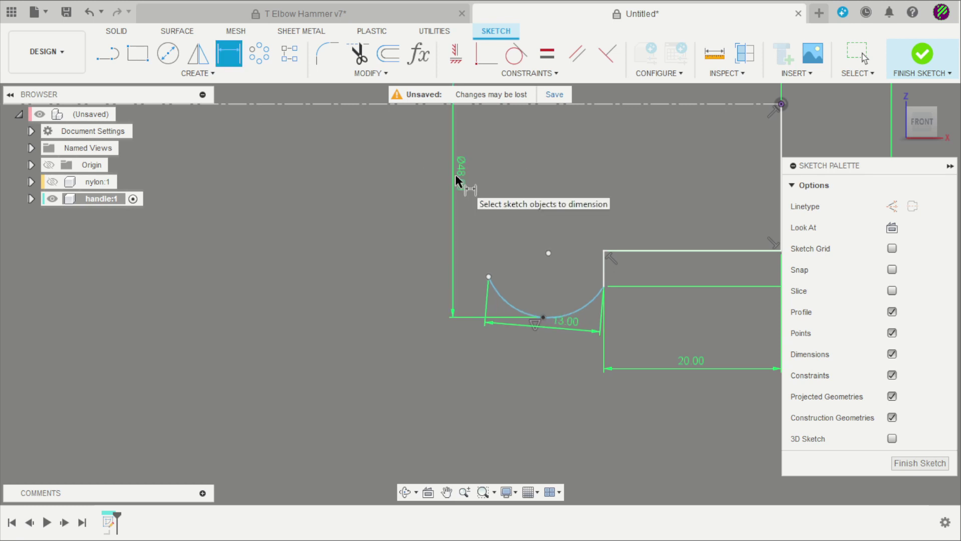
{"action": "key", "text": "Escape"}
- Dimension the arc's free endpoint from the centerline as a 38 mm diameter
{"action": "scroll", "coordinate": [543, 258], "scroll_direction": "down", "scroll_amount": 2}
{"action": "key", "text": "d"}
{"action": "left_click", "coordinate": [519, 323]}
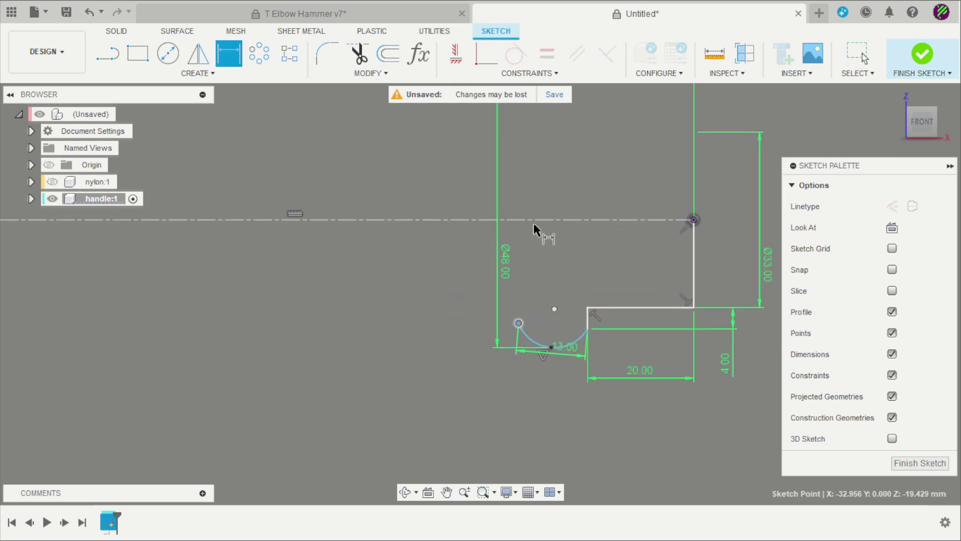
{"action": "left_click", "coordinate": [533, 221]}
{"action": "left_click", "coordinate": [536, 247]}
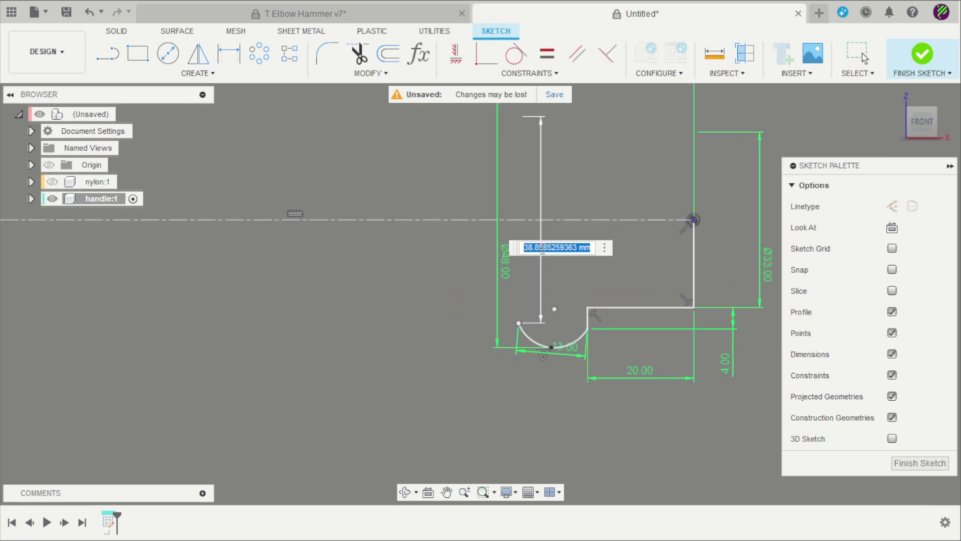
{"action": "type", "text": "38"}
{"action": "key", "text": "Return"}
{"action": "key", "text": "Escape"}
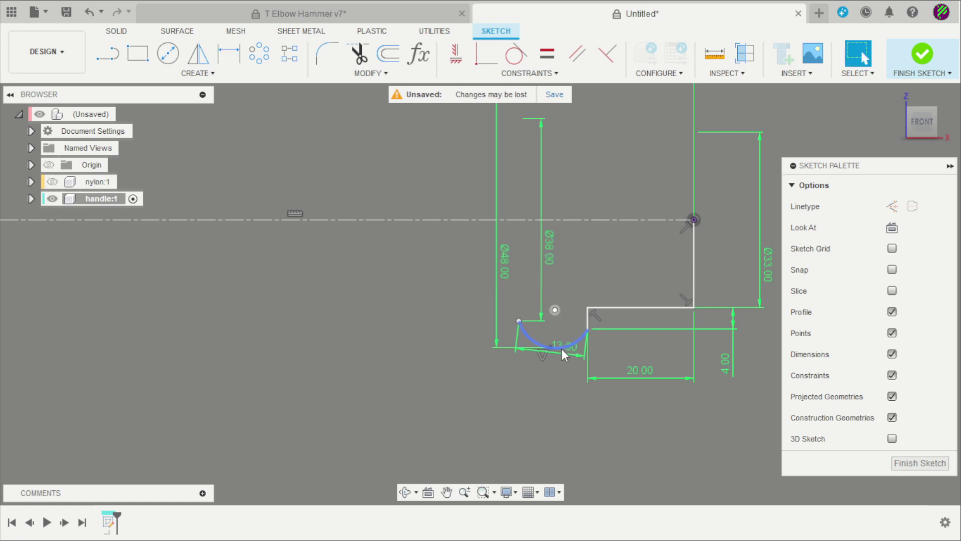
- Replace the slanted dimension between the arc's endpoints with a horizontal dimension of 13 mm
{"action": "scroll", "coordinate": [564, 358], "scroll_direction": "up", "scroll_amount": 2}
{"action": "scroll", "coordinate": [567, 366], "scroll_direction": "up", "scroll_amount": 2}
{"action": "left_click", "coordinate": [577, 345]}
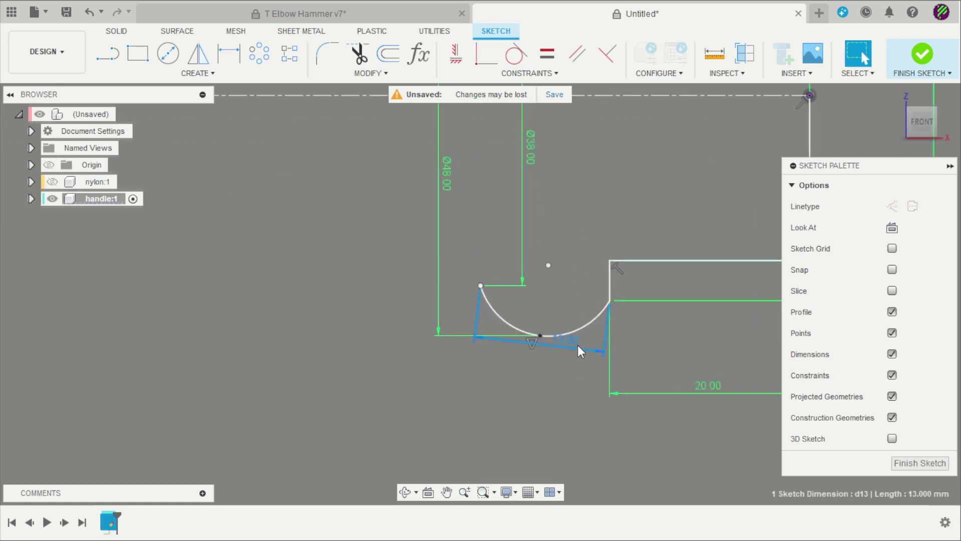
{"action": "key", "text": "Delete"}
{"action": "key", "text": "d"}
{"action": "left_click", "coordinate": [481, 285]}
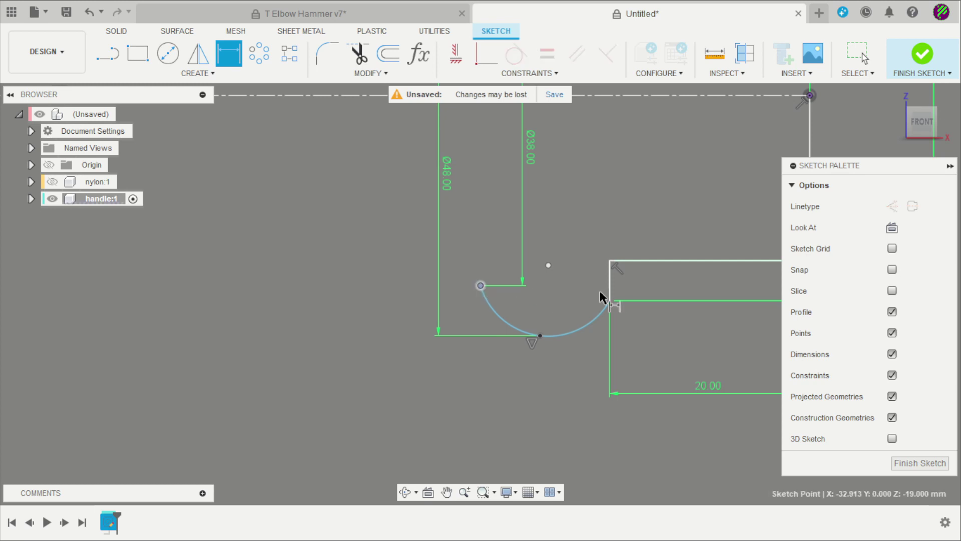
{"action": "left_click", "coordinate": [611, 300]}
{"action": "left_click", "coordinate": [566, 397]}
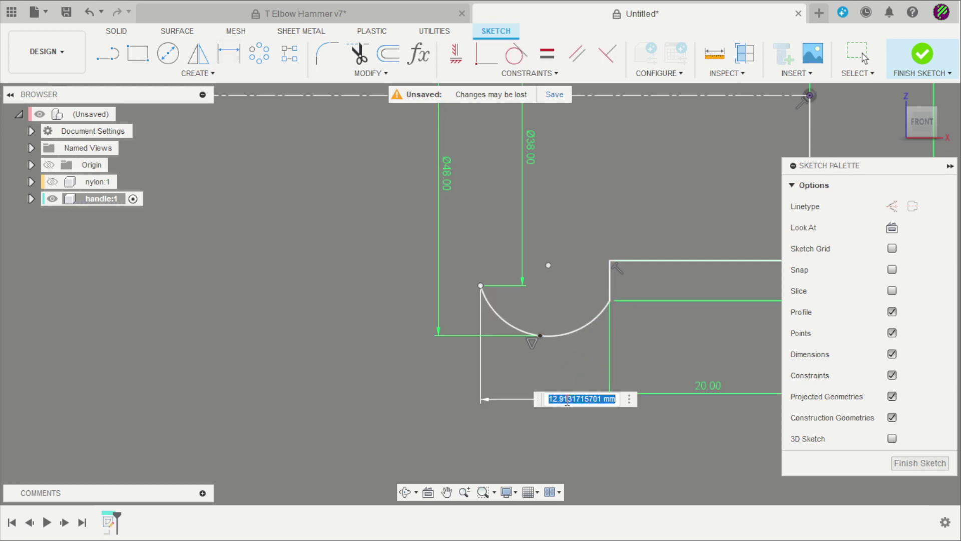
{"action": "type", "text": "13"}
{"action": "key", "text": "Return"}
{"action": "scroll", "coordinate": [576, 351], "scroll_direction": "down", "scroll_amount": 3}
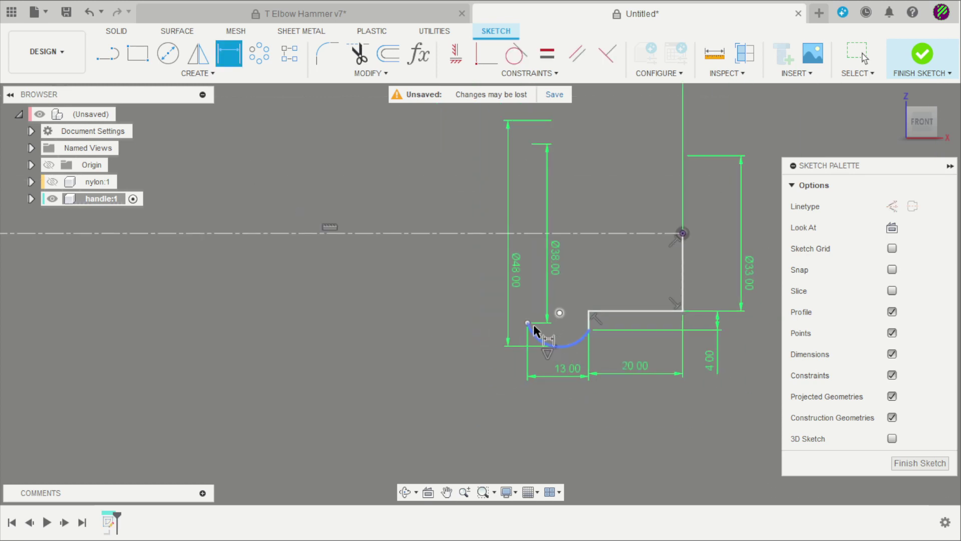
{"action": "scroll", "coordinate": [551, 326], "scroll_direction": "up", "scroll_amount": 2}
{"action": "scroll", "coordinate": [551, 328], "scroll_direction": "up", "scroll_amount": 2}
{"action": "scroll", "coordinate": [569, 335], "scroll_direction": "down", "scroll_amount": 3}
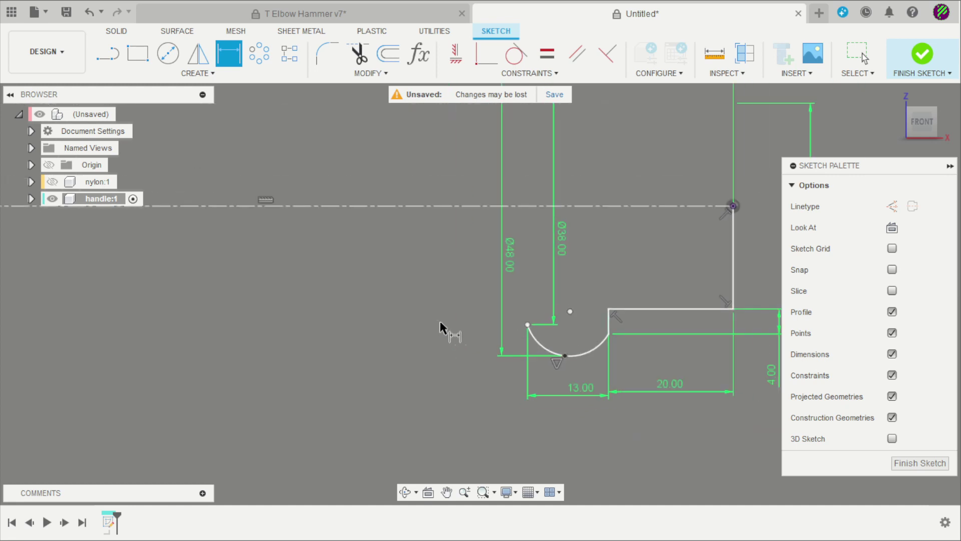
- Apply a horizontal constraint between the two endpoints of the 13 mm wide arc
{"action": "left_click", "coordinate": [456, 57]}
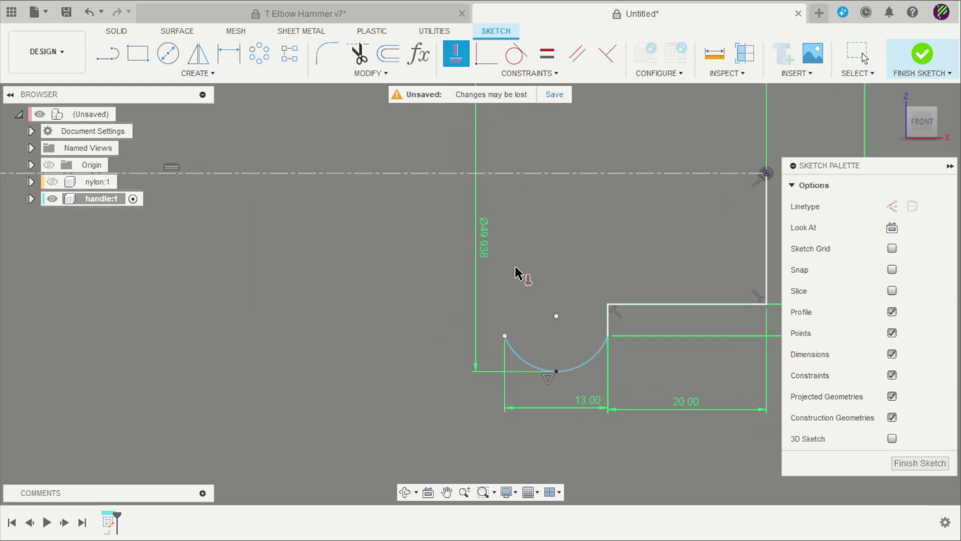
{"action": "left_click", "coordinate": [505, 335]}
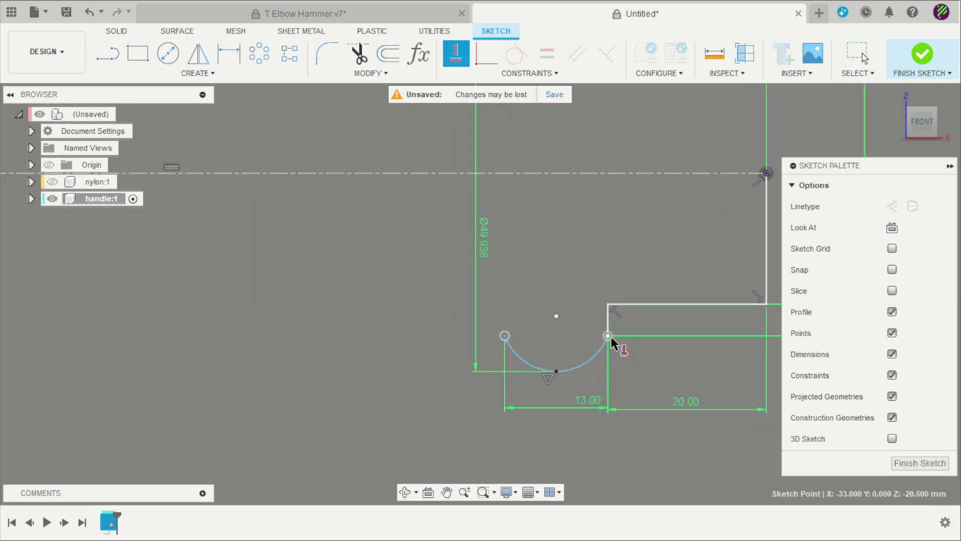
{"action": "left_click", "coordinate": [608, 336]}
{"action": "scroll", "coordinate": [616, 301], "scroll_direction": "down", "scroll_amount": 2}
{"action": "key", "text": "Escape"}
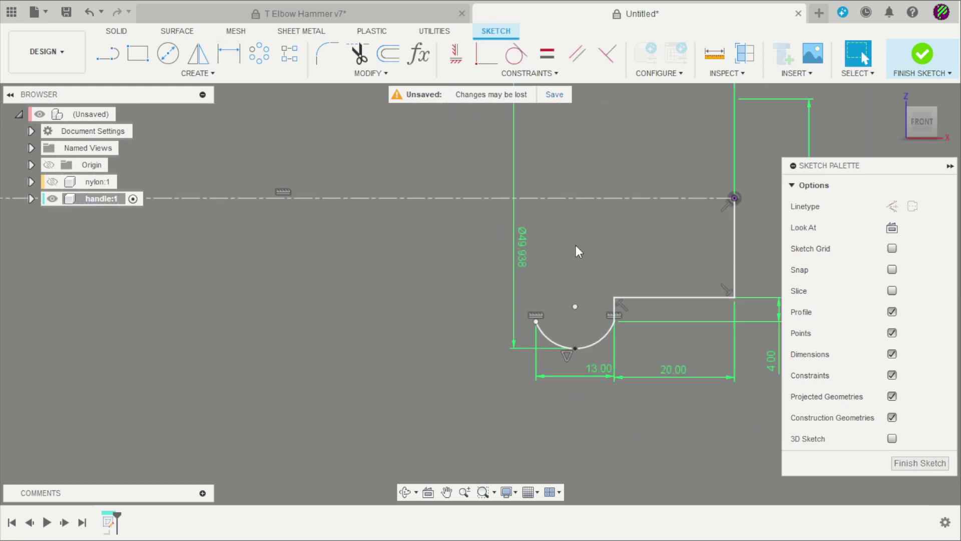
- Draw a long, shallow three-point arc from the small arc's free end along the handle, bowed towards the centerline
{"action": "left_click", "coordinate": [196, 73]}
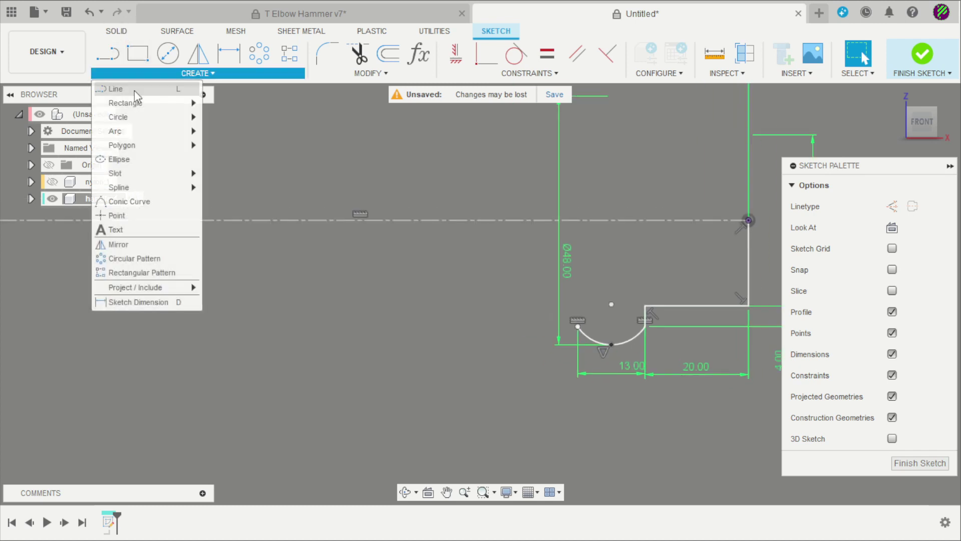
{"action": "mouse_move", "coordinate": [122, 136]}
{"action": "left_click", "coordinate": [210, 129]}
{"action": "left_click", "coordinate": [577, 326]}
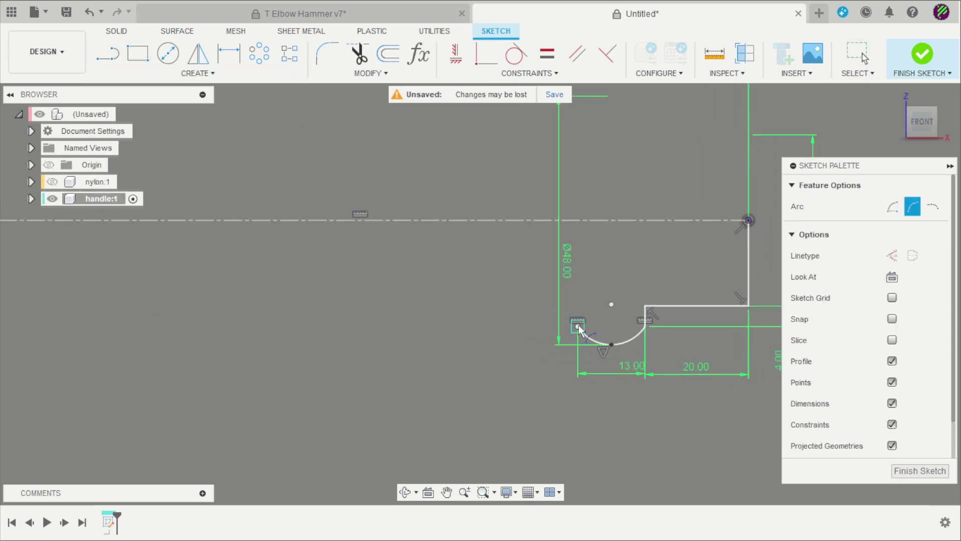
{"action": "left_click", "coordinate": [193, 315]}
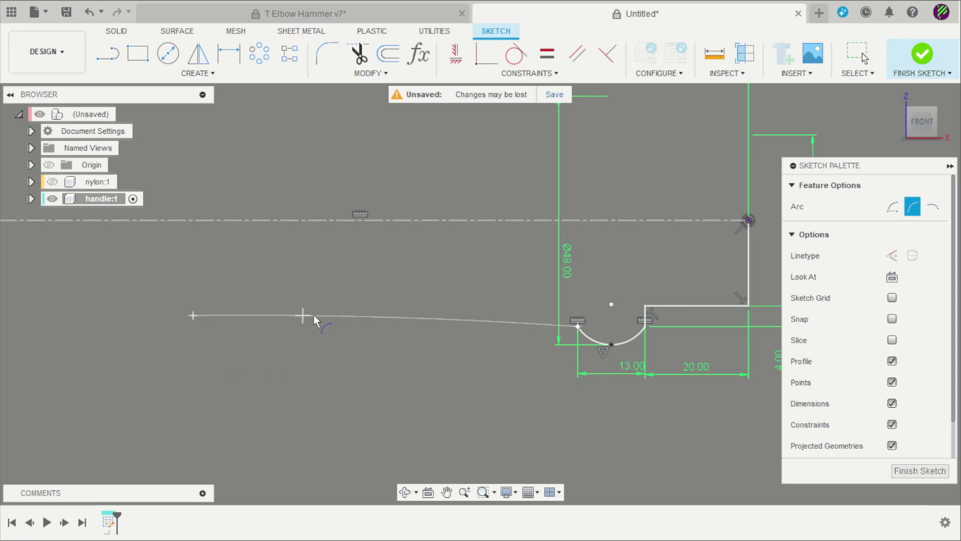
{"action": "left_click", "coordinate": [368, 296]}
{"action": "scroll", "coordinate": [524, 290], "scroll_direction": "down", "scroll_amount": 3}
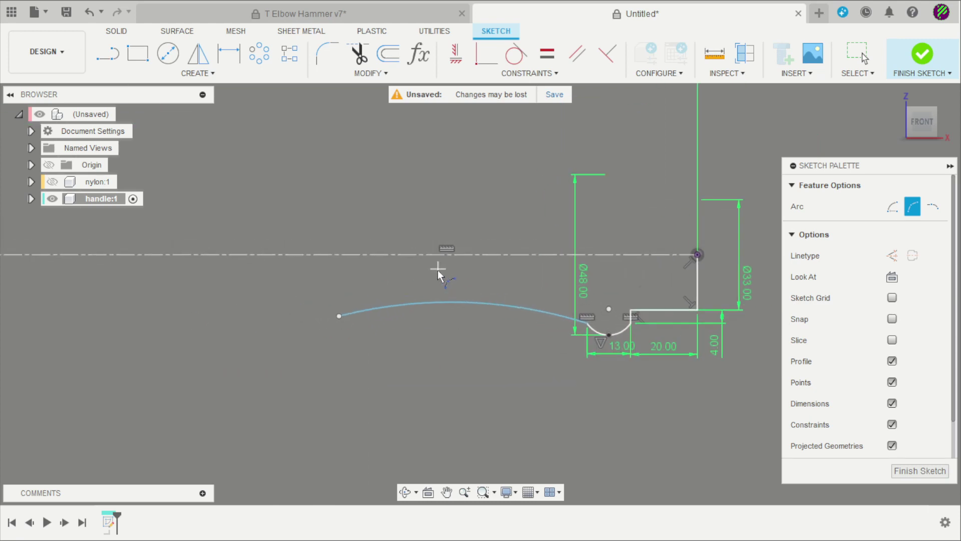
{"action": "scroll", "coordinate": [438, 270], "scroll_direction": "up", "scroll_amount": 2}
{"action": "key", "text": "Escape"}
- Place a sketch point near the middle of the long shallow arc
{"action": "left_click", "coordinate": [169, 73]}
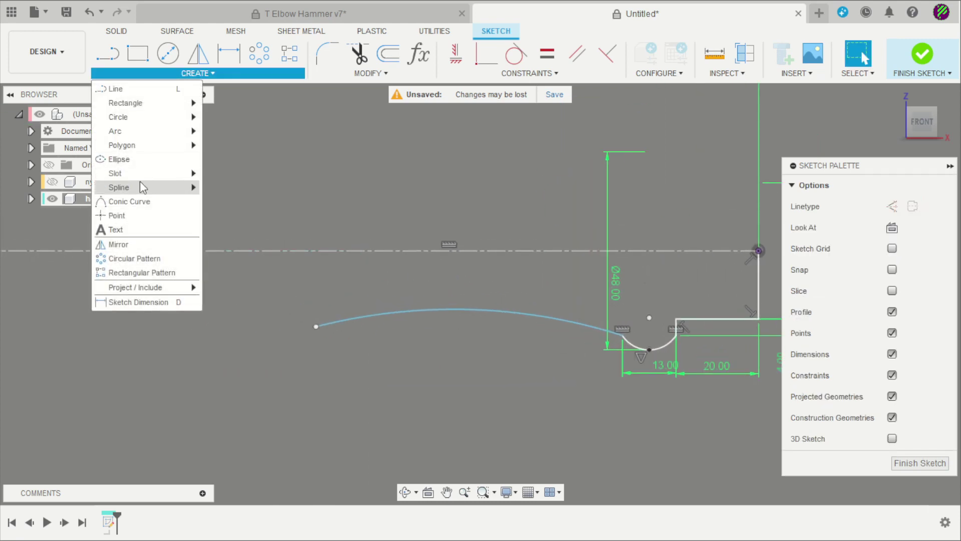
{"action": "left_click", "coordinate": [142, 215]}
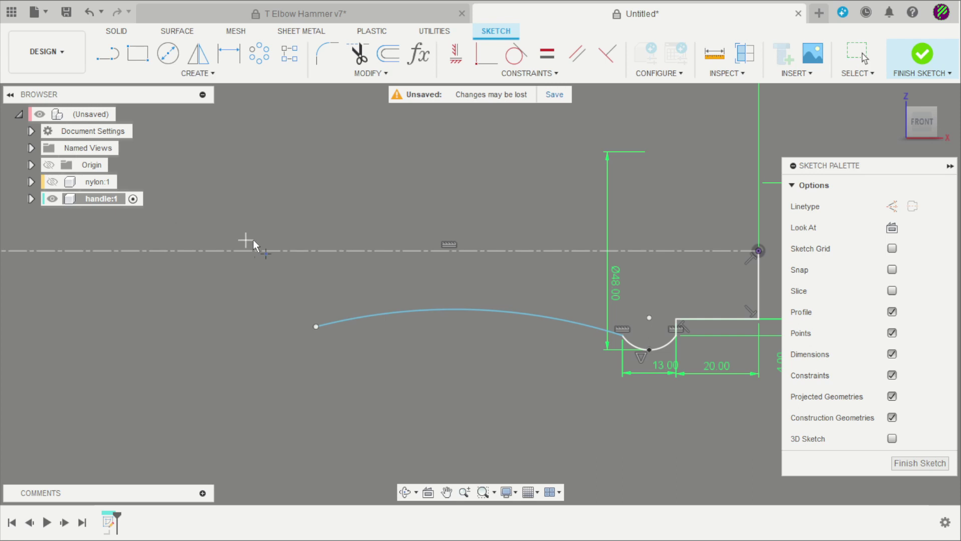
{"action": "left_click", "coordinate": [470, 309]}
{"action": "key", "text": "Escape"}
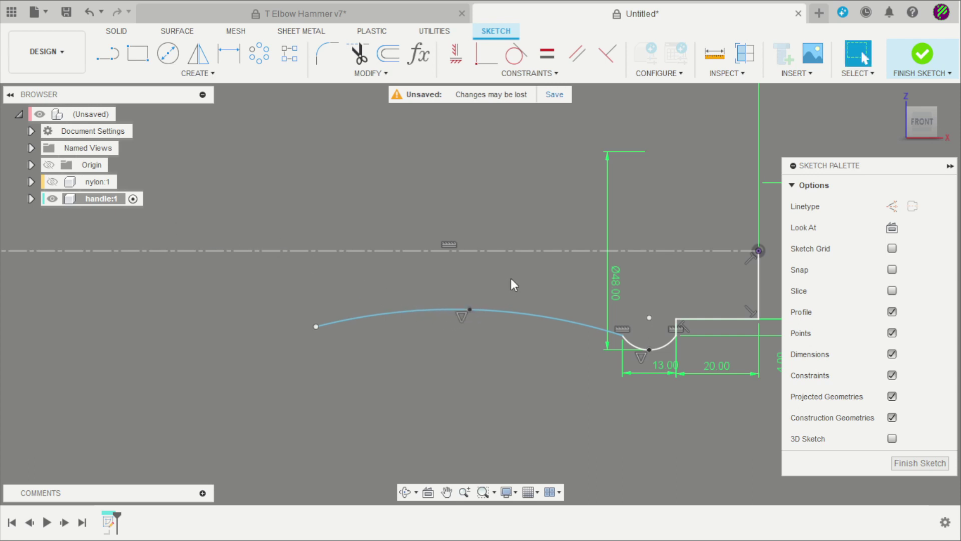
{"action": "scroll", "coordinate": [560, 293], "scroll_direction": "down", "scroll_amount": 1}
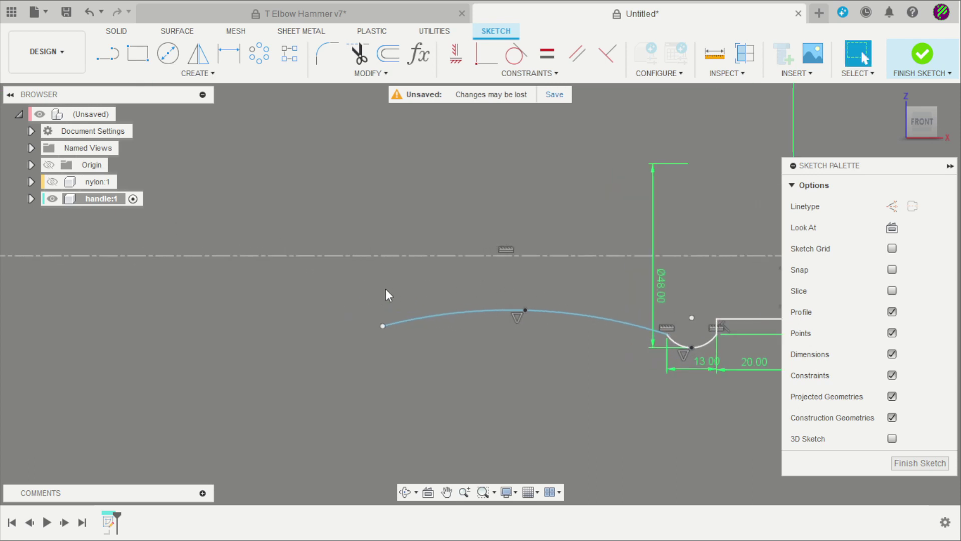
- Dimension the long arc's free end to the centerline as a 38 mm diameter
{"action": "key", "text": "d"}
{"action": "left_click", "coordinate": [382, 326]}
{"action": "left_click", "coordinate": [388, 257]}
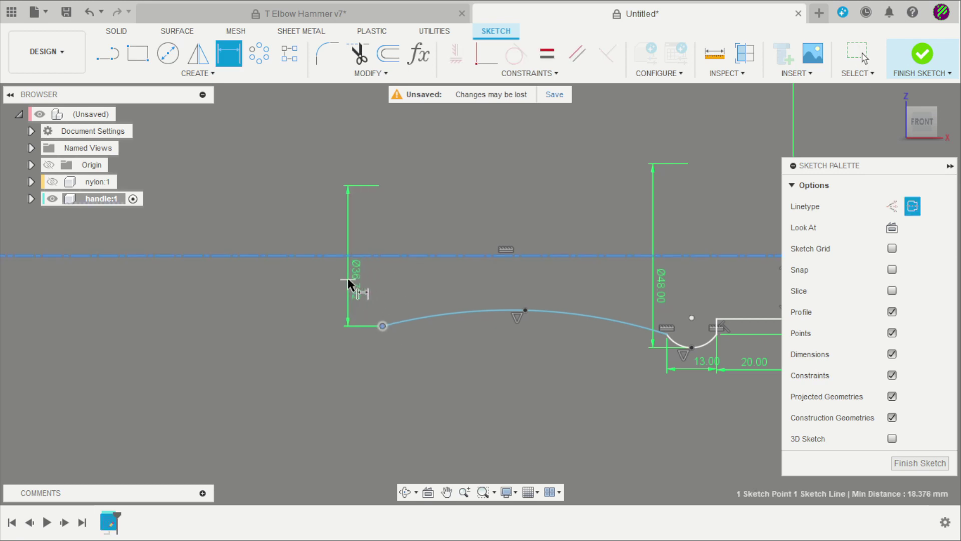
{"action": "left_click", "coordinate": [346, 277]}
{"action": "type", "text": "38"}
{"action": "key", "text": "Return"}
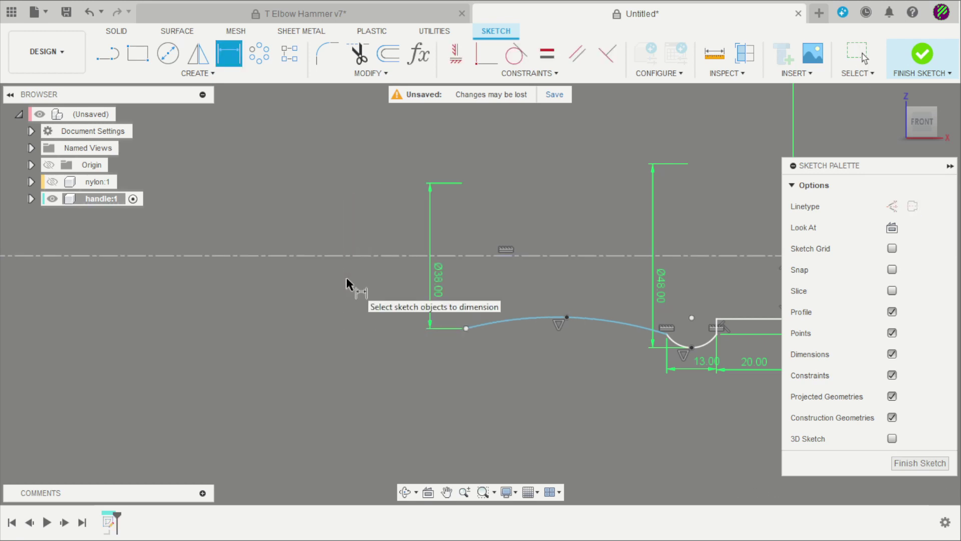
- Dimension the sketch point on the long shallow arc to the centerline as a 28 mm diameter
{"action": "scroll", "coordinate": [546, 333], "scroll_direction": "up", "scroll_amount": 1}
{"action": "scroll", "coordinate": [546, 331], "scroll_direction": "down", "scroll_amount": 1}
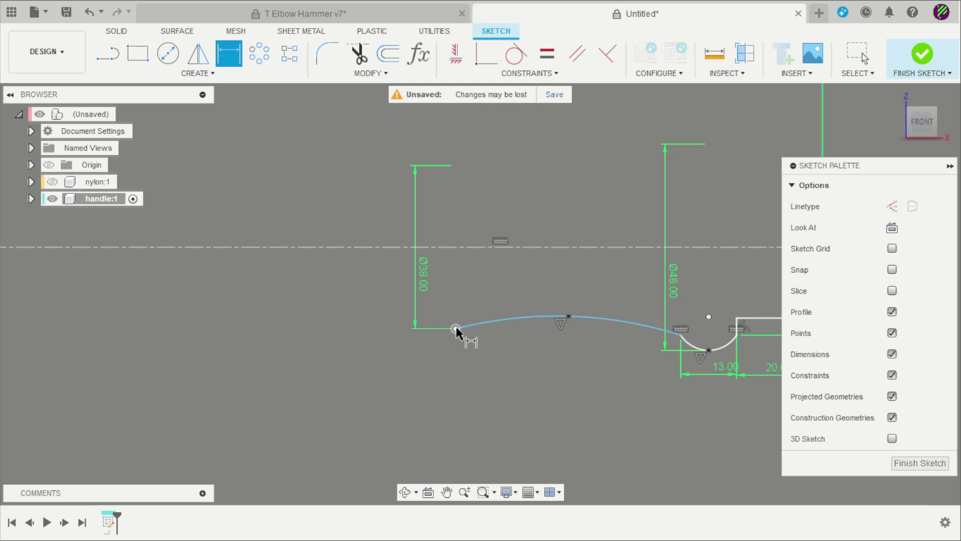
{"action": "left_click", "coordinate": [568, 316]}
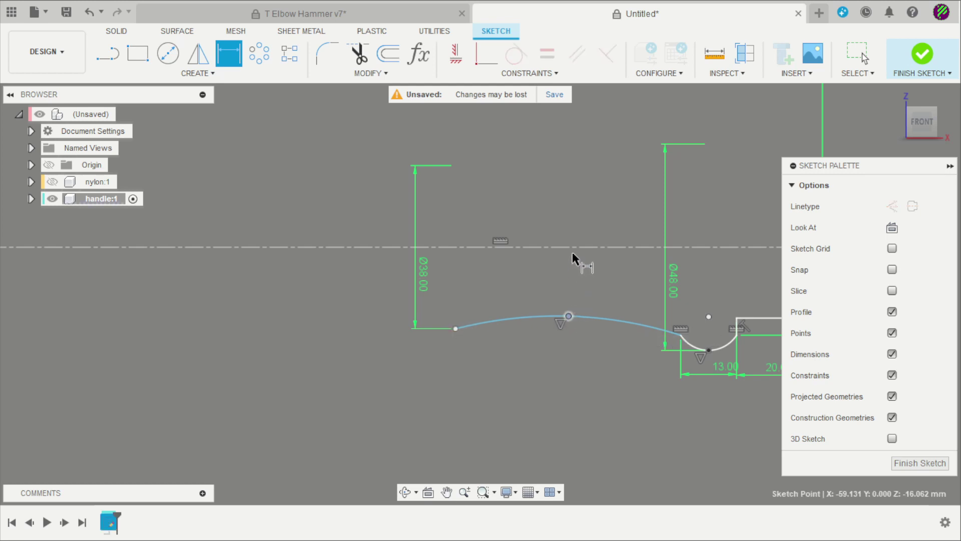
{"action": "left_click", "coordinate": [571, 247]}
{"action": "left_click", "coordinate": [590, 266]}
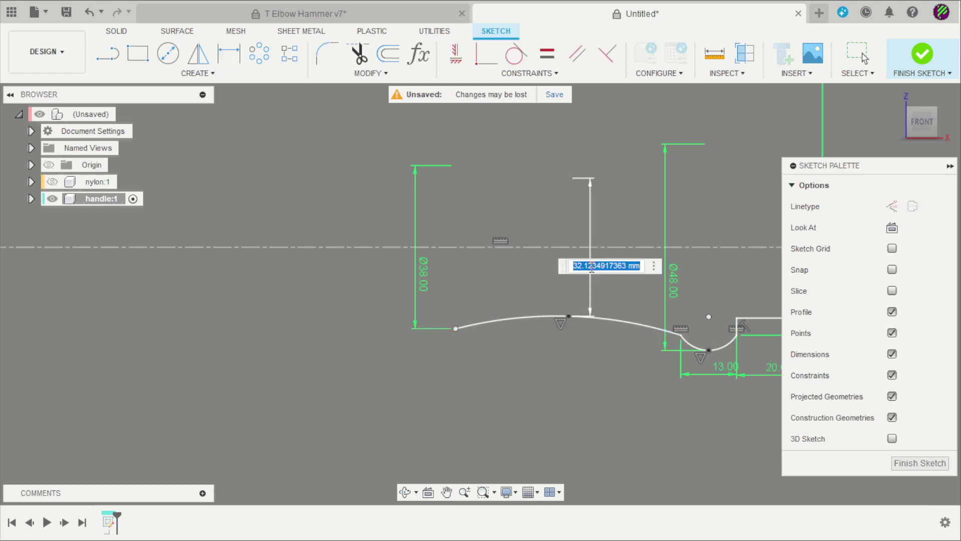
{"action": "type", "text": "28"}
{"action": "key", "text": "Return"}
{"action": "scroll", "coordinate": [575, 261], "scroll_direction": "down", "scroll_amount": 3}
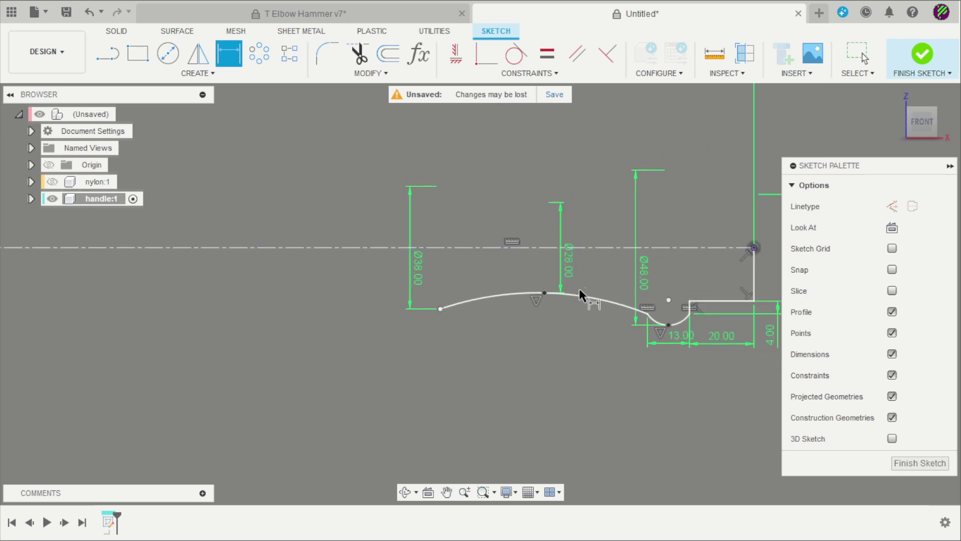
{"action": "scroll", "coordinate": [560, 323], "scroll_direction": "up", "scroll_amount": 2}
{"action": "key", "text": "Escape"}
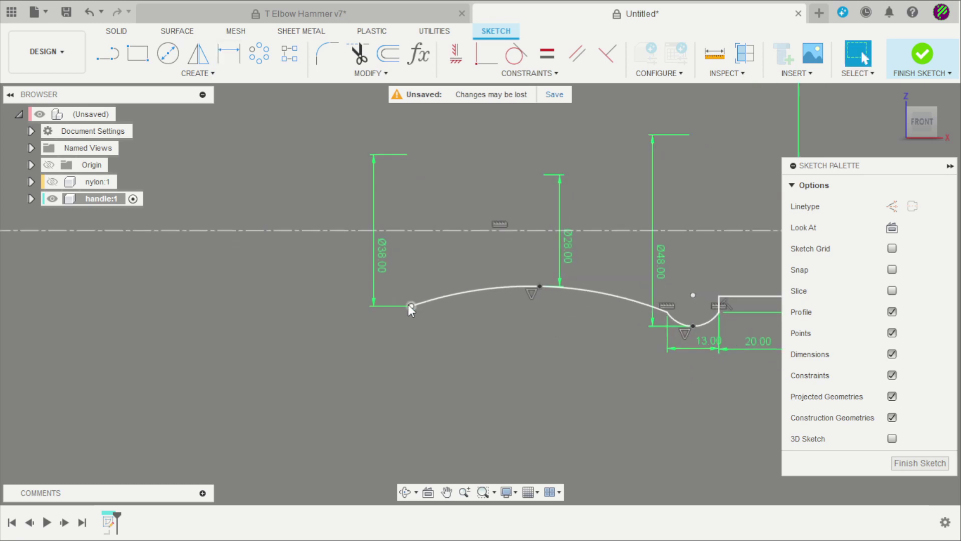
- Shift the shallow arc's free end along the handle and set the horizontal distance between the arc's endpoints to 97 mm
{"action": "left_click_drag", "start_coordinate": [411, 306], "coordinate": [453, 306]}
{"action": "scroll", "coordinate": [518, 344], "scroll_direction": "up", "scroll_amount": 1}
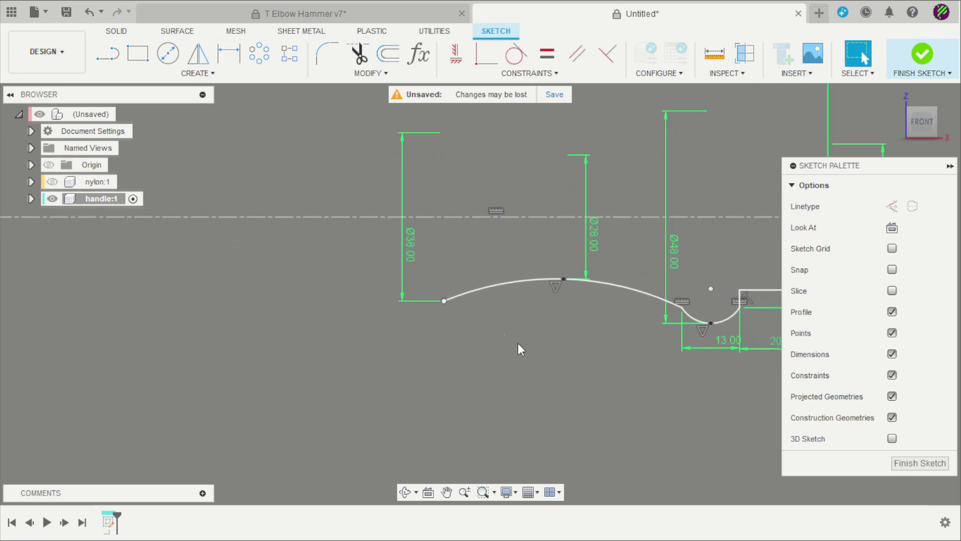
{"action": "key", "text": "d"}
{"action": "left_click", "coordinate": [444, 301]}
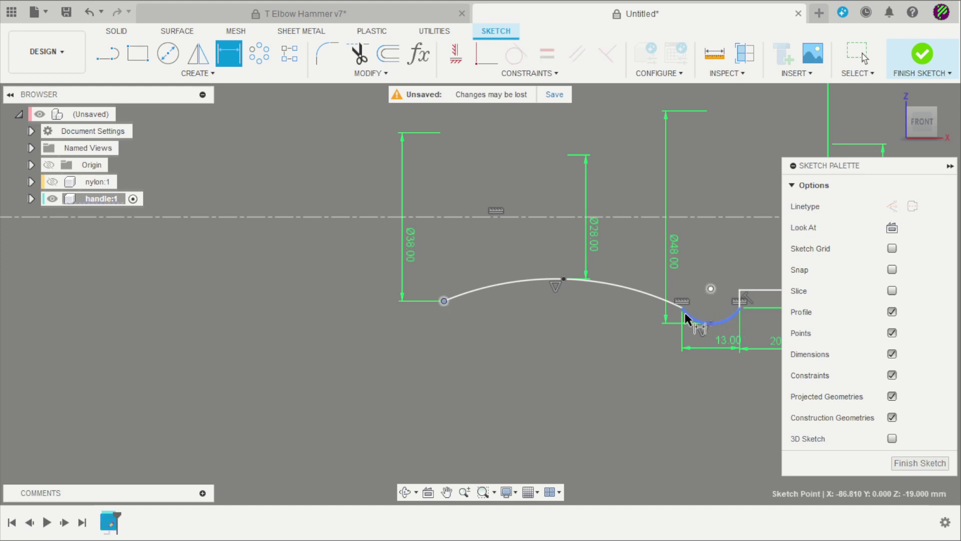
{"action": "left_click", "coordinate": [682, 308]}
{"action": "left_click", "coordinate": [594, 372]}
{"action": "type", "text": "60"}
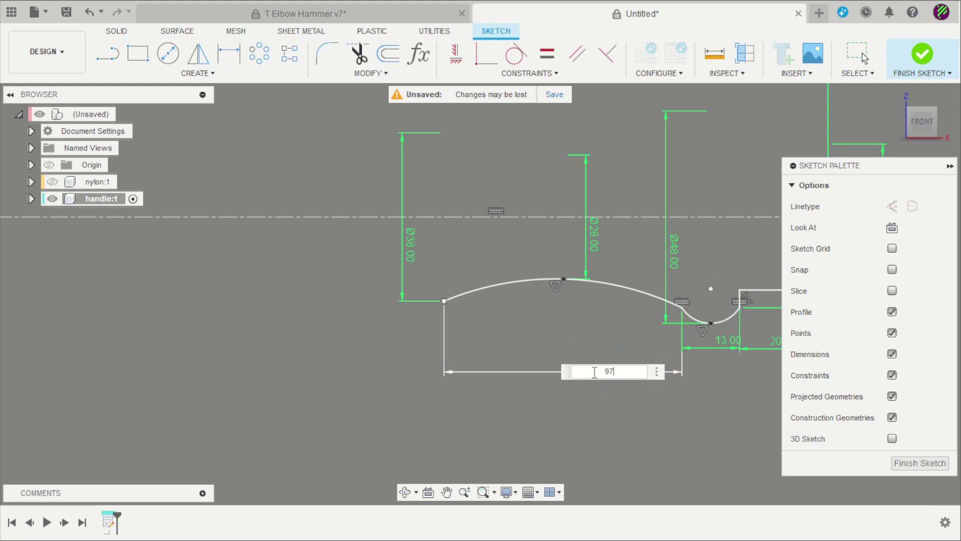
{"action": "key", "text": "Return"}
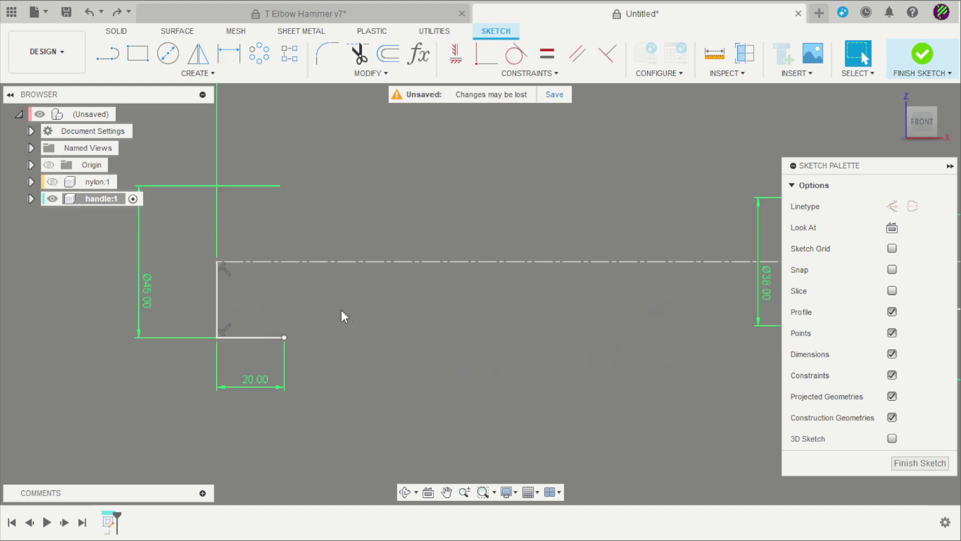
- Draw a vertical line about 5.5 mm long from the free end of the 20 mm butt-end line towards the centerline
{"action": "scroll", "coordinate": [341, 312], "scroll_direction": "up", "scroll_amount": 1}
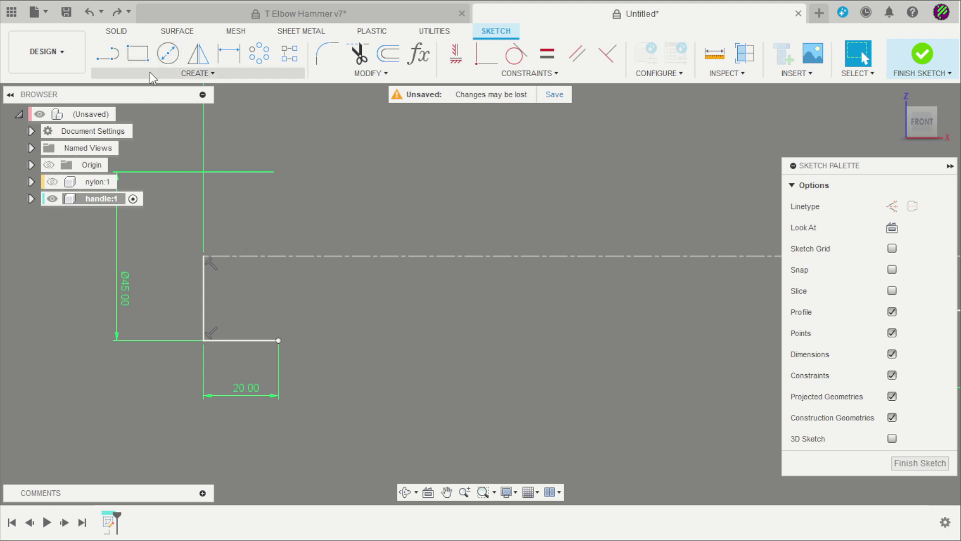
{"action": "left_click", "coordinate": [115, 59]}
{"action": "scroll", "coordinate": [290, 360], "scroll_direction": "up", "scroll_amount": 1}
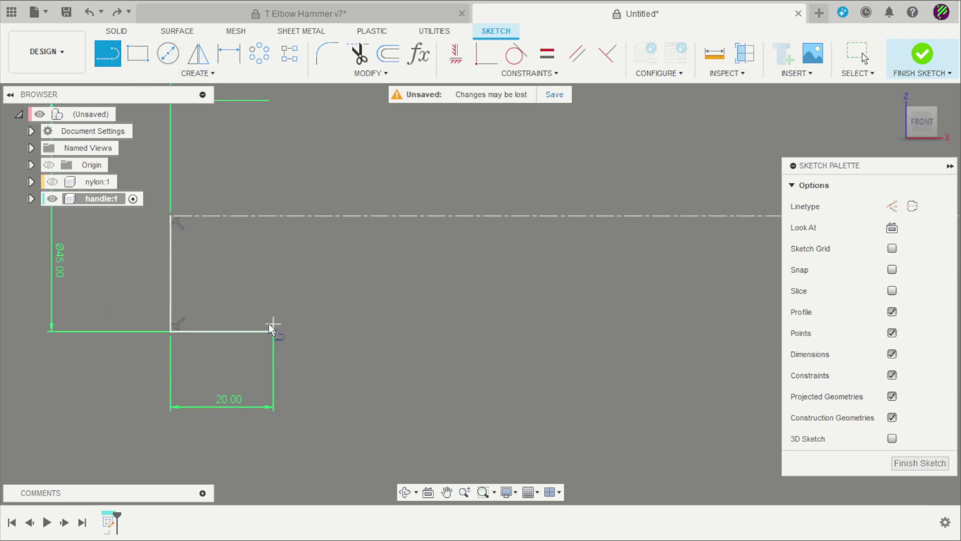
{"action": "left_click", "coordinate": [274, 331]}
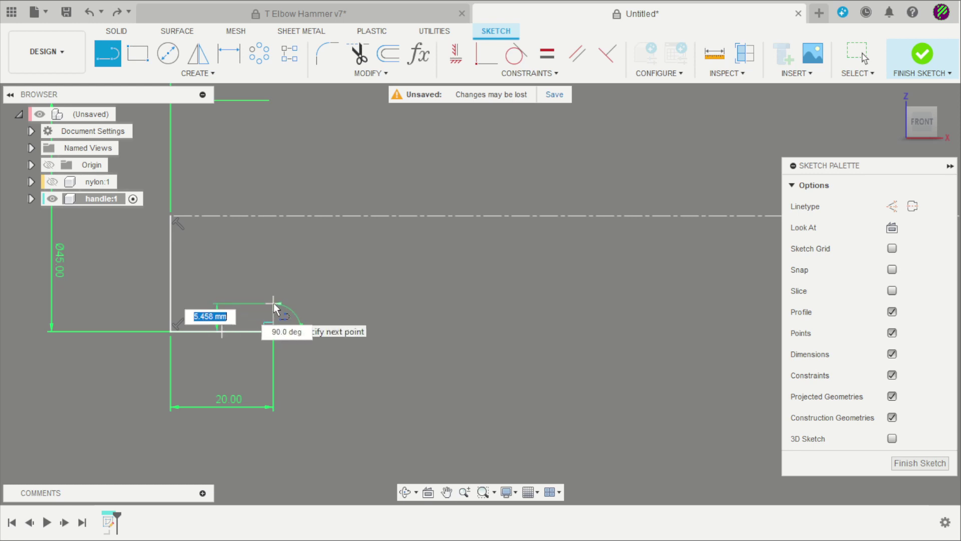
{"action": "left_click", "coordinate": [273, 303]}
{"action": "key", "text": "Escape"}
{"action": "scroll", "coordinate": [298, 285], "scroll_direction": "up", "scroll_amount": 1}
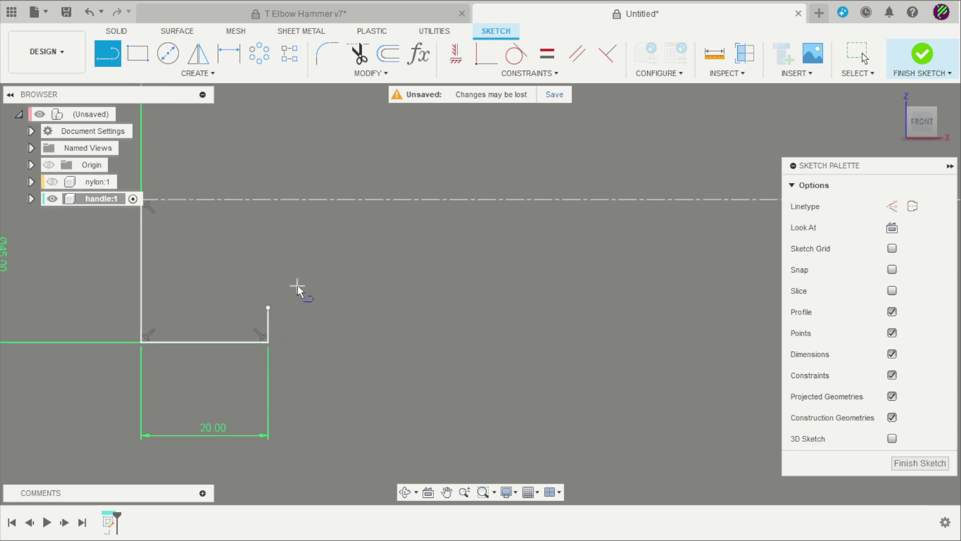
- Dimension the short vertical line's upper end to the centerline as a 38 mm diameter
{"action": "key", "text": "d"}
{"action": "left_click", "coordinate": [290, 200]}
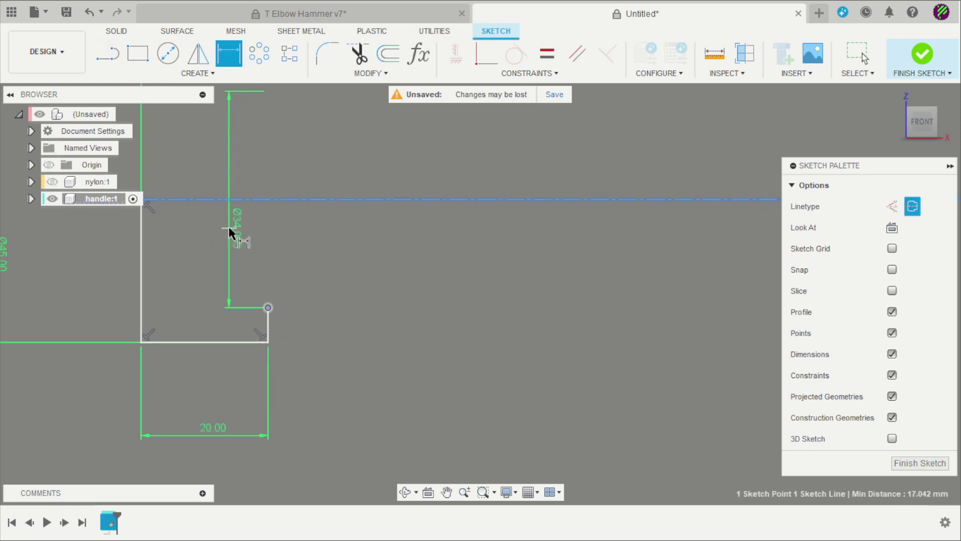
{"action": "left_click", "coordinate": [231, 226]}
{"action": "type", "text": "38"}
{"action": "key", "text": "Return"}
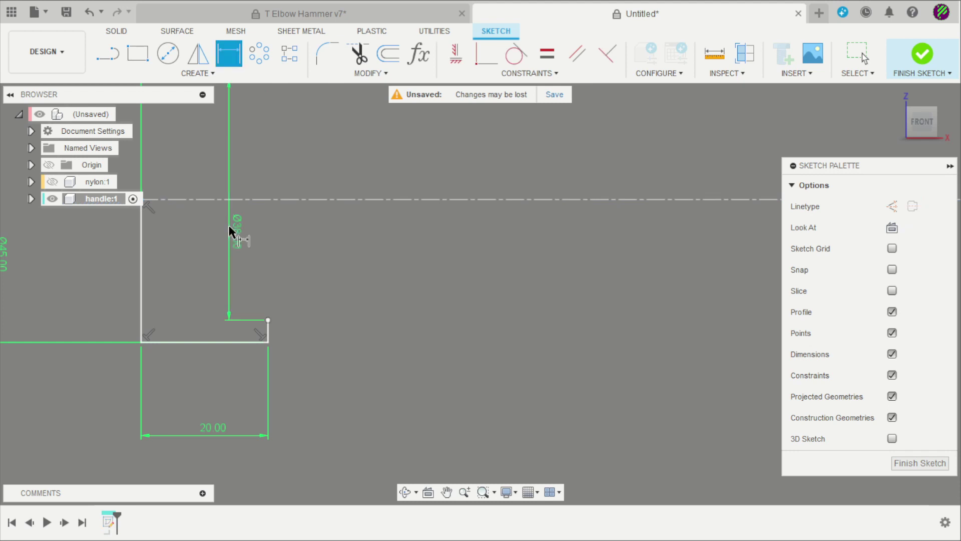
{"action": "scroll", "coordinate": [287, 352], "scroll_direction": "down", "scroll_amount": 3}
{"action": "scroll", "coordinate": [333, 326], "scroll_direction": "up", "scroll_amount": 2}
{"action": "scroll", "coordinate": [260, 319], "scroll_direction": "down", "scroll_amount": 3}
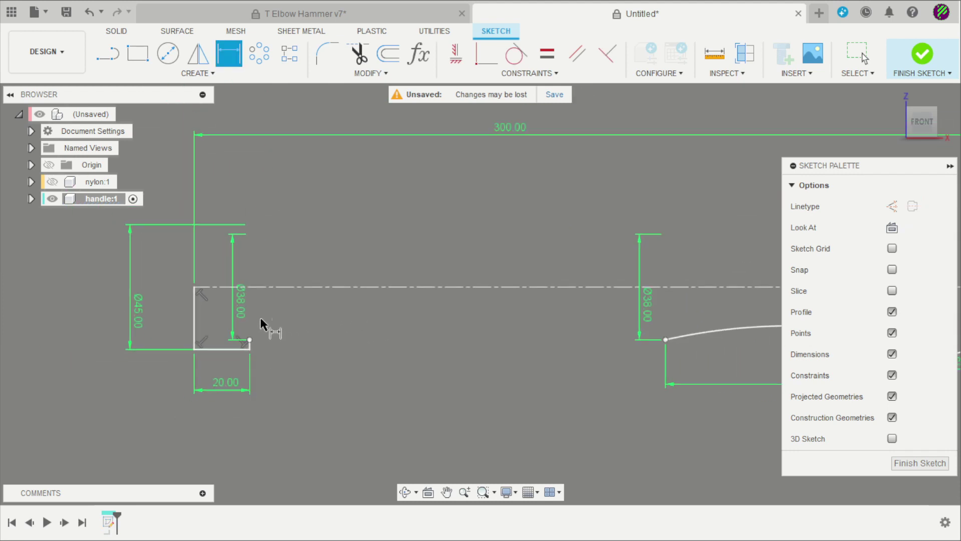
{"action": "scroll", "coordinate": [391, 325], "scroll_direction": "up", "scroll_amount": 1}
{"action": "key", "text": "Escape"}
- Draw a long three-point arc from the short vertical line's upper end towards the 97 mm arc, bowed away from the centerline
{"action": "left_click", "coordinate": [197, 73]}
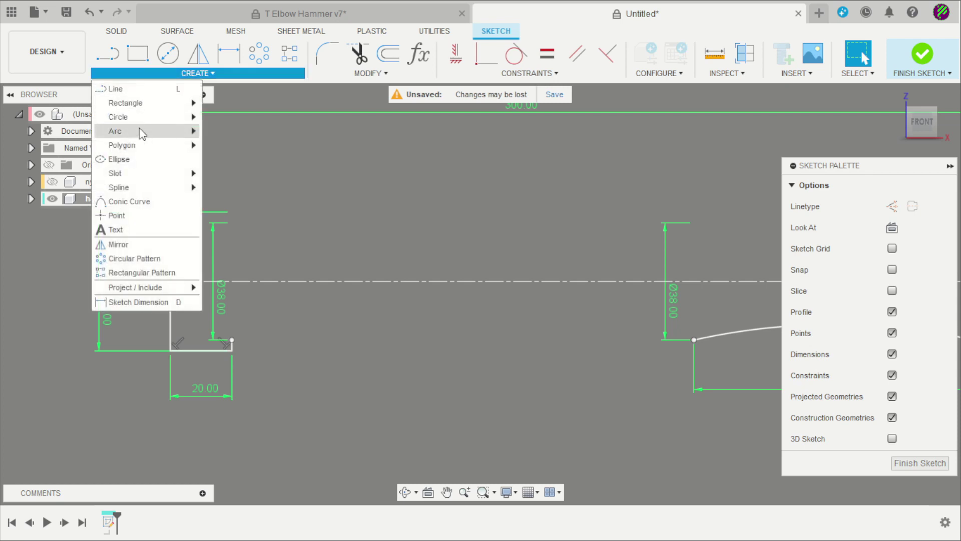
{"action": "mouse_move", "coordinate": [138, 134]}
{"action": "left_click", "coordinate": [225, 132]}
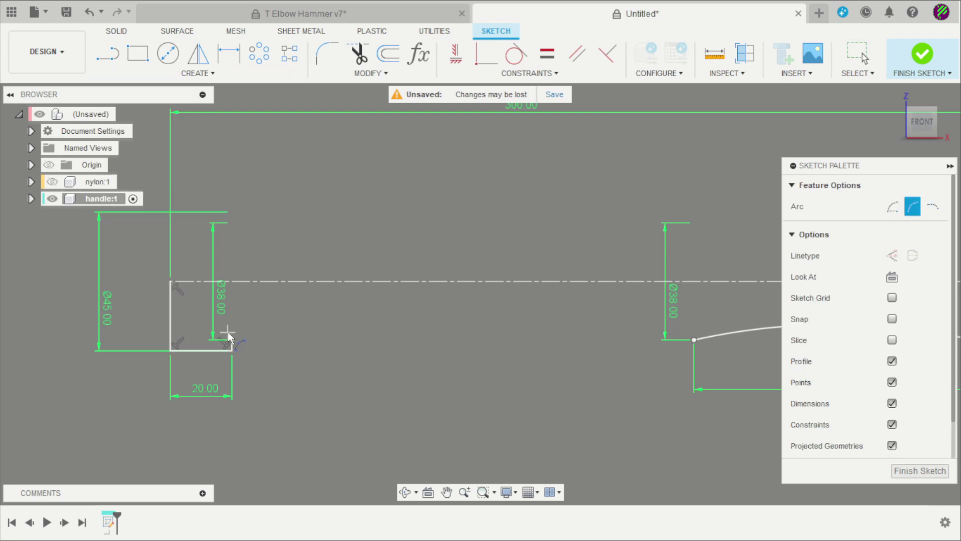
{"action": "left_click", "coordinate": [232, 340]}
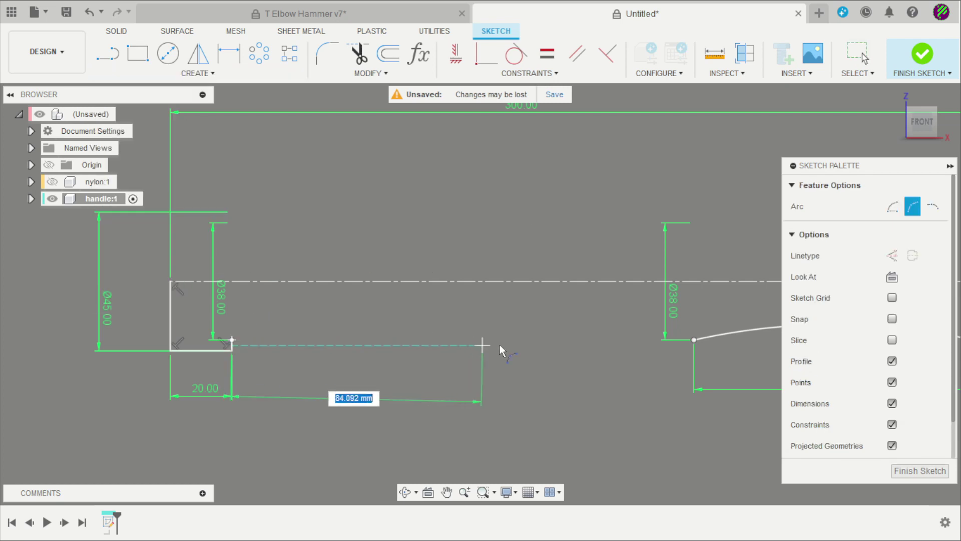
{"action": "left_click", "coordinate": [587, 340]}
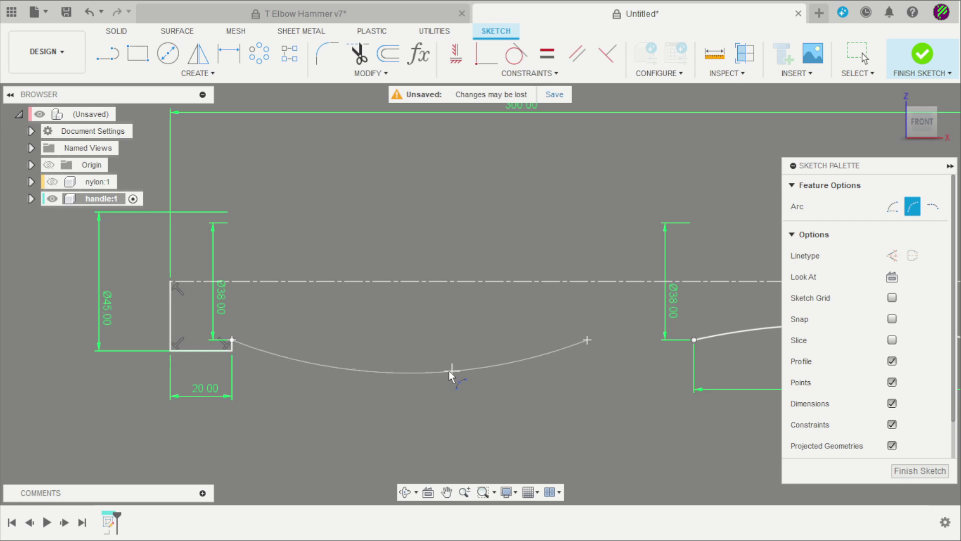
{"action": "left_click", "coordinate": [396, 367]}
{"action": "scroll", "coordinate": [370, 340], "scroll_direction": "up", "scroll_amount": 1}
{"action": "key", "text": "Escape"}
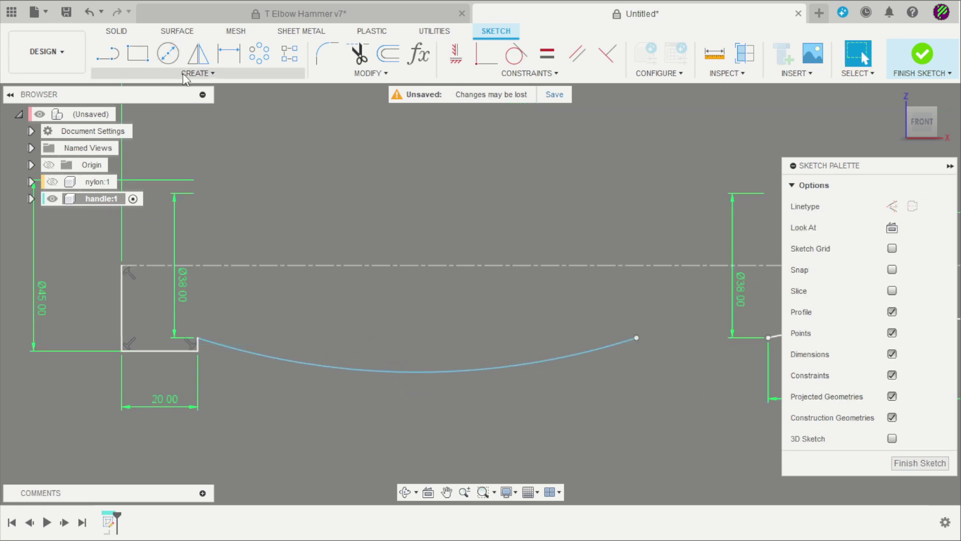
- Place a sketch point at the midpoint of the outward-bowed grip arc
{"action": "left_click", "coordinate": [182, 73]}
{"action": "left_click", "coordinate": [134, 218]}
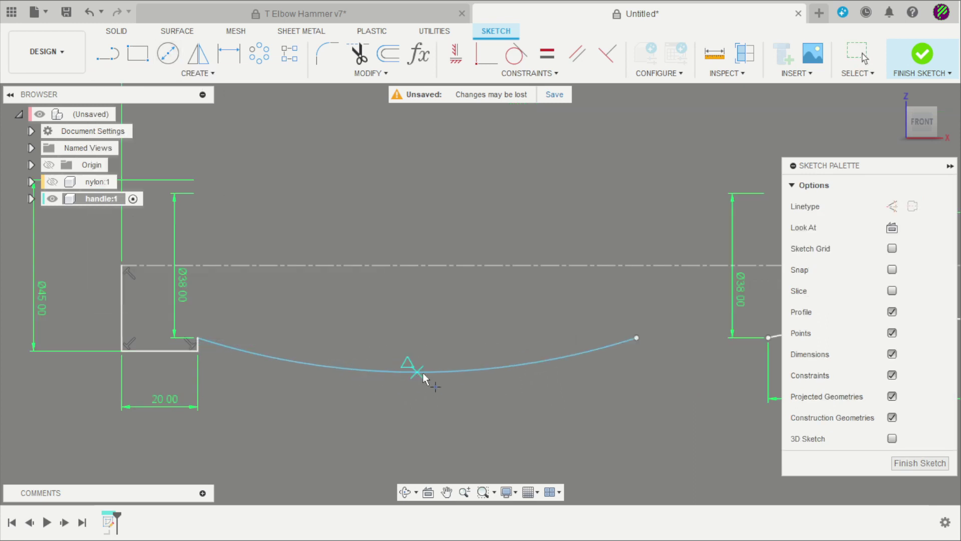
{"action": "scroll", "coordinate": [435, 341], "scroll_direction": "down", "scroll_amount": 2}
{"action": "scroll", "coordinate": [444, 332], "scroll_direction": "up", "scroll_amount": 1}
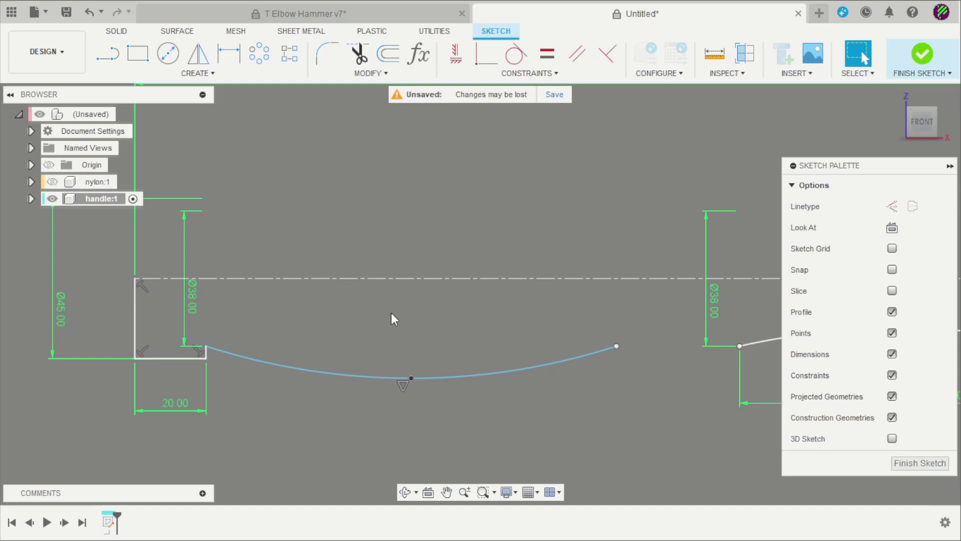
- Apply a horizontal constraint between the two endpoints of the outward-bowed grip arc
{"action": "scroll", "coordinate": [391, 314], "scroll_direction": "down", "scroll_amount": 3}
{"action": "scroll", "coordinate": [519, 335], "scroll_direction": "up", "scroll_amount": 2}
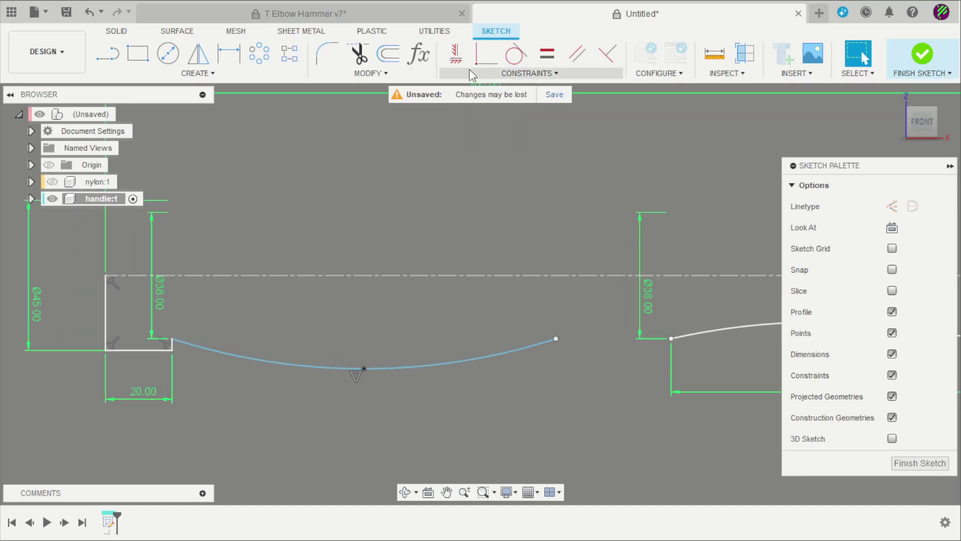
{"action": "left_click", "coordinate": [456, 53]}
{"action": "left_click", "coordinate": [177, 340]}
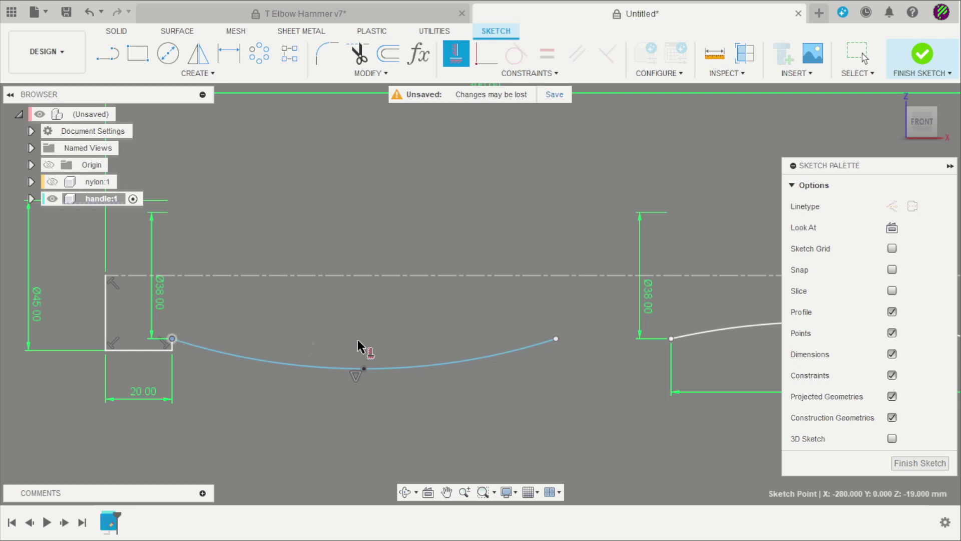
{"action": "left_click", "coordinate": [555, 339]}
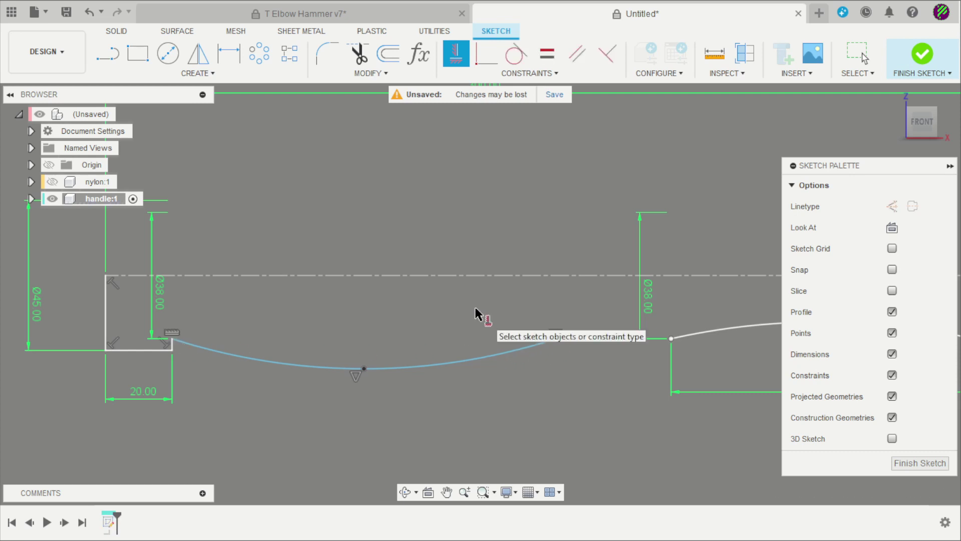
{"action": "key", "text": "Escape"}
- Dimension the grip arc's midpoint to the centerline as a 45 mm diameter
{"action": "key", "text": "d"}
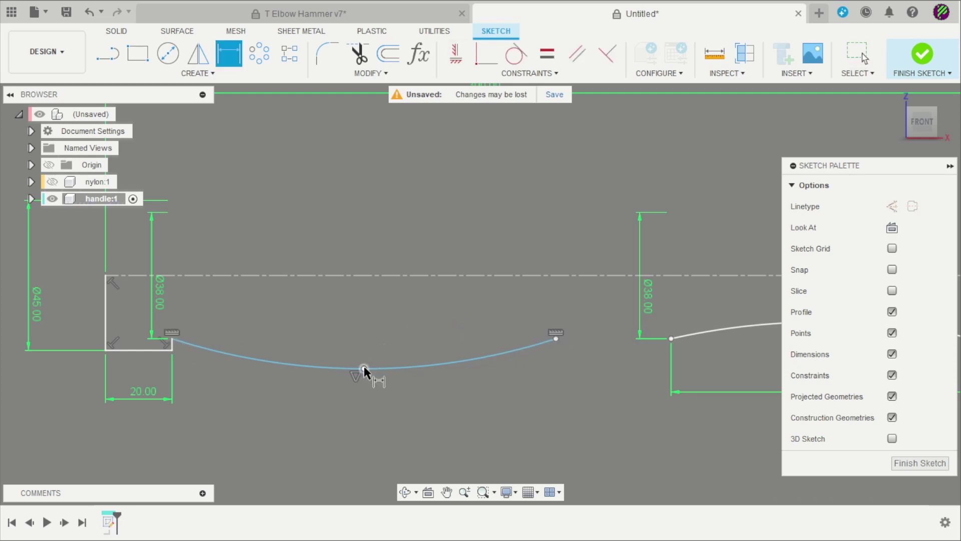
{"action": "left_click", "coordinate": [365, 369]}
{"action": "left_click", "coordinate": [354, 276]}
{"action": "left_click", "coordinate": [326, 313]}
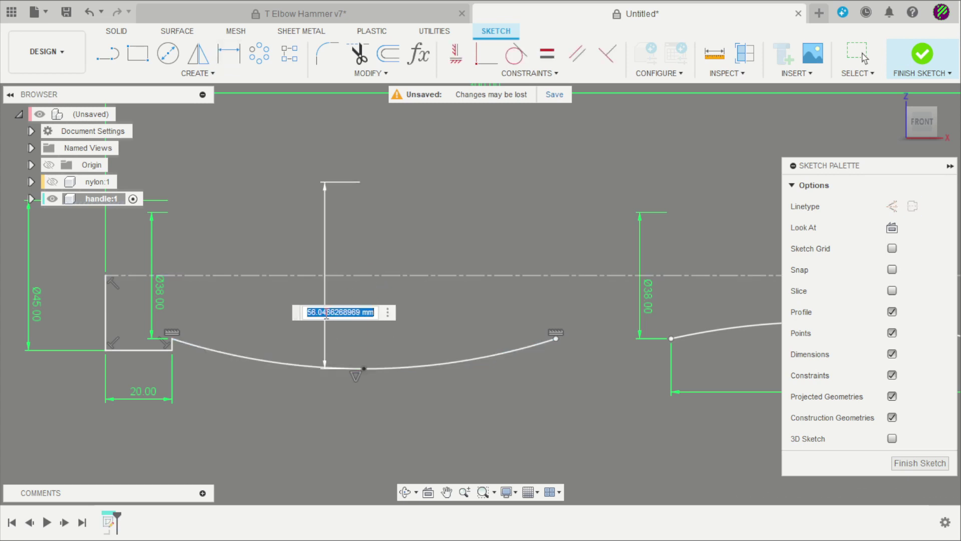
{"action": "type", "text": "45"}
{"action": "key", "text": "Return"}
{"action": "key", "text": "Escape"}
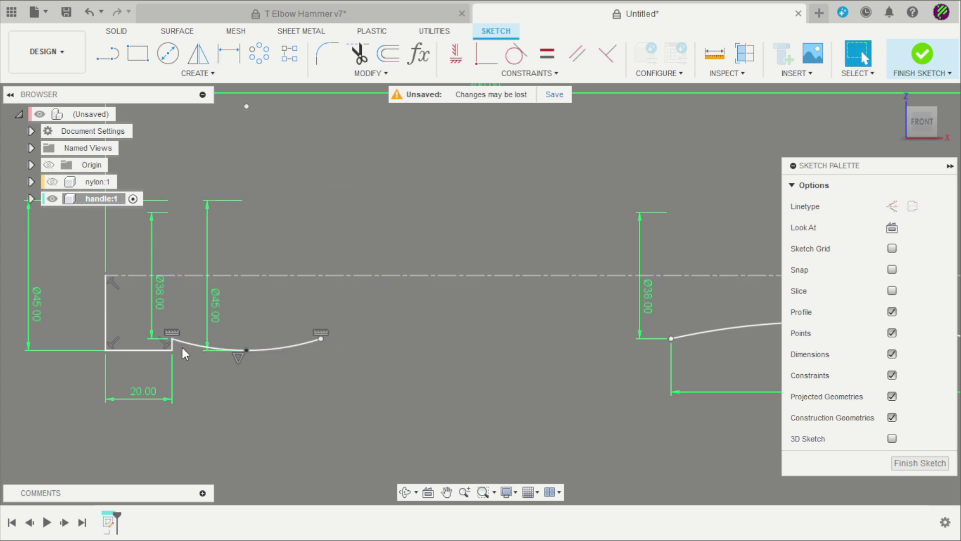
- Set the horizontal distance between the grip arc's two endpoints to 130 mm
{"action": "key", "text": "d"}
{"action": "left_click", "coordinate": [171, 338]}
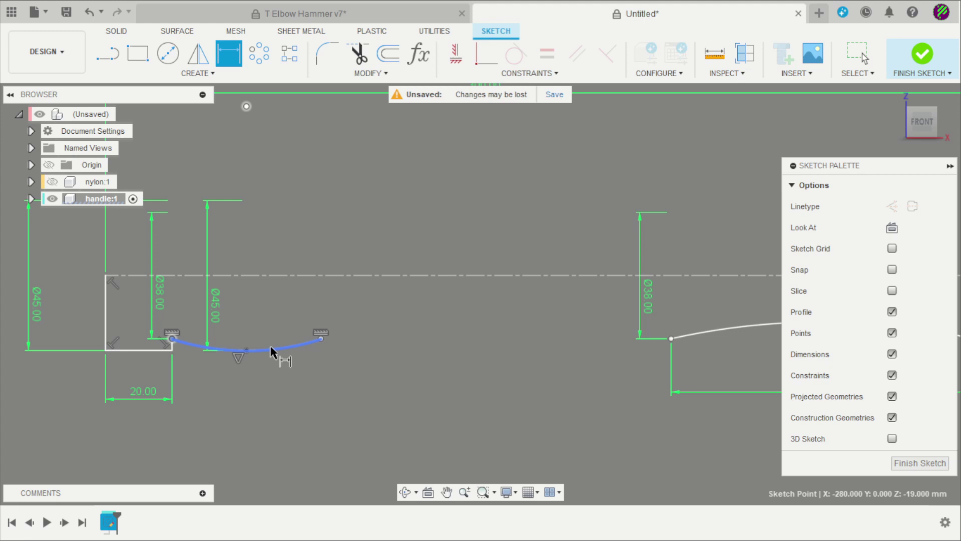
{"action": "left_click", "coordinate": [321, 339]}
{"action": "left_click", "coordinate": [265, 405]}
{"action": "type", "text": "1"}
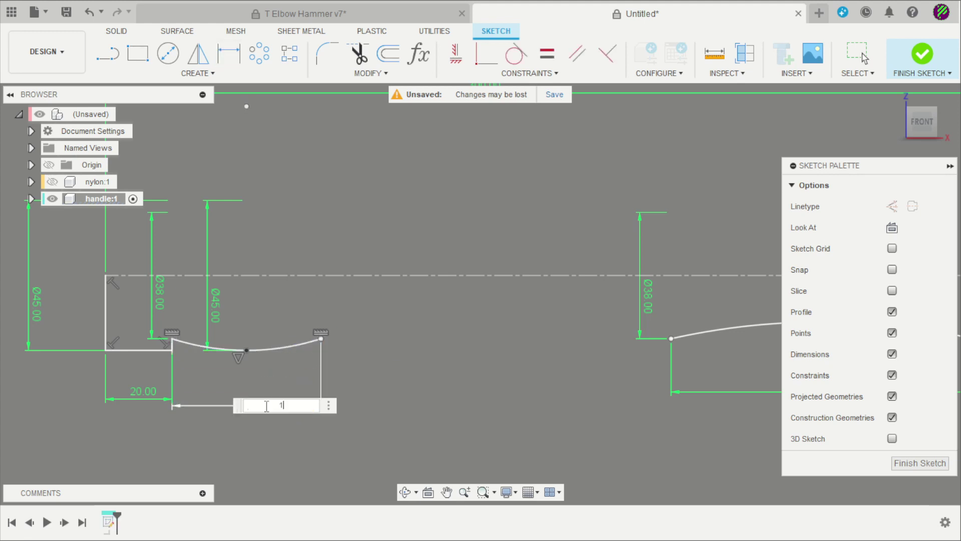
{"action": "type", "text": "30"}
{"action": "key", "text": "Return"}
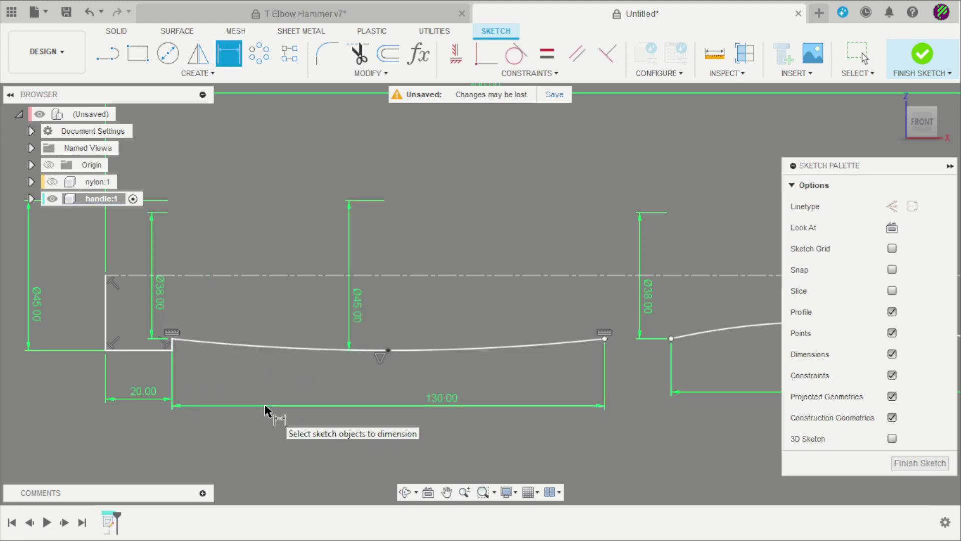
{"action": "scroll", "coordinate": [405, 296], "scroll_direction": "down", "scroll_amount": 3}
{"action": "scroll", "coordinate": [627, 298], "scroll_direction": "up", "scroll_amount": 3}
{"action": "key", "text": "Escape"}
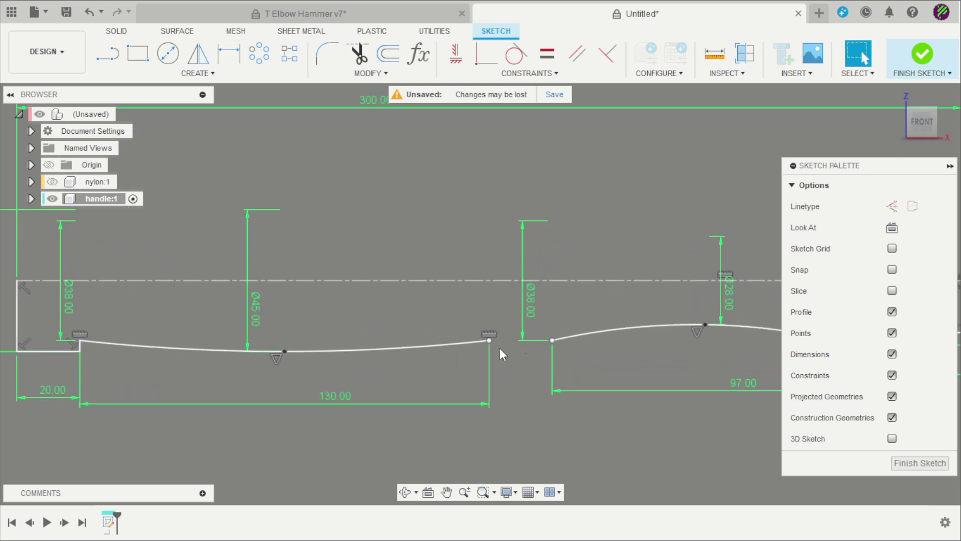
- Move the 38 mm diameter dimension away from the gap between the outward-bowed grip arc and the neighbouring inward-bowed arc
{"action": "scroll", "coordinate": [530, 346], "scroll_direction": "up", "scroll_amount": 4}
{"action": "scroll", "coordinate": [470, 363], "scroll_direction": "up", "scroll_amount": 3}
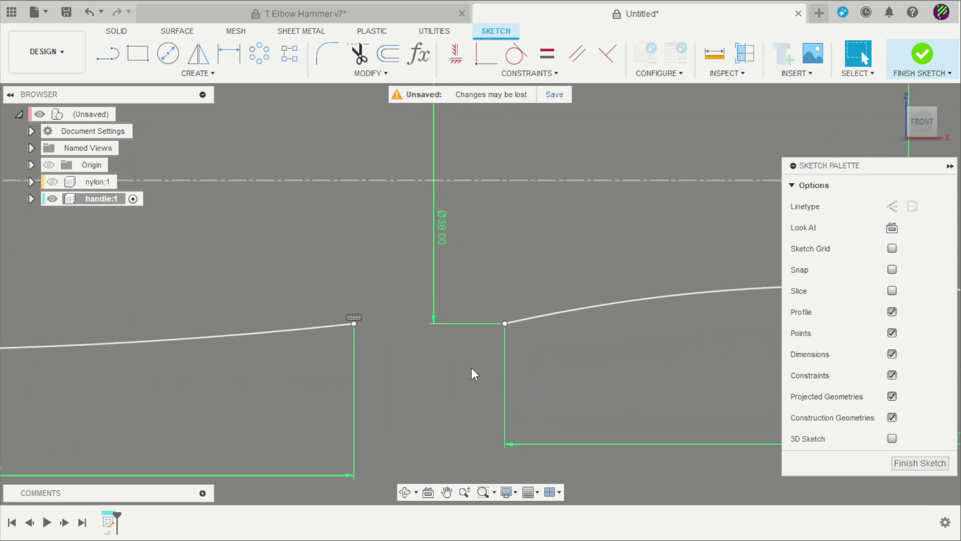
{"action": "scroll", "coordinate": [421, 358], "scroll_direction": "down", "scroll_amount": 2}
{"action": "left_click_drag", "start_coordinate": [434, 228], "coordinate": [604, 220]}
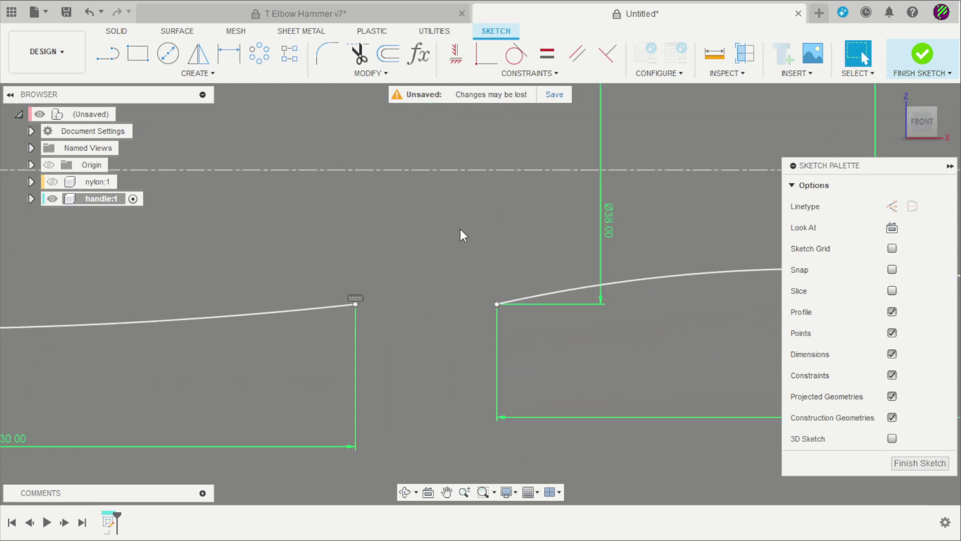
- Bridge the gap between the two long handle arcs with two adjoining 3-point arcs that bulge outward and share an endpoint
{"action": "left_click", "coordinate": [165, 73]}
{"action": "mouse_move", "coordinate": [144, 132]}
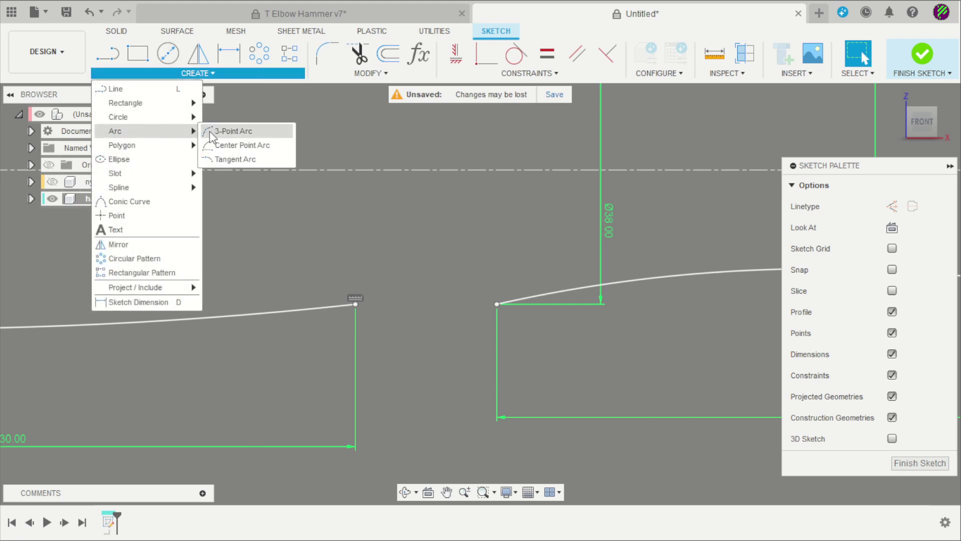
{"action": "left_click", "coordinate": [231, 145]}
{"action": "left_click", "coordinate": [360, 306]}
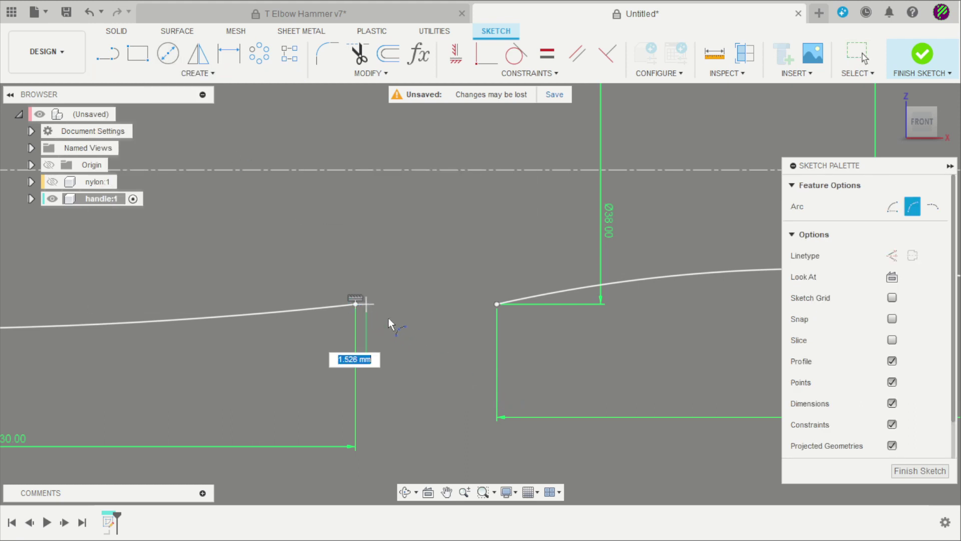
{"action": "scroll", "coordinate": [389, 317], "scroll_direction": "up", "scroll_amount": 2}
{"action": "left_click", "coordinate": [451, 326]}
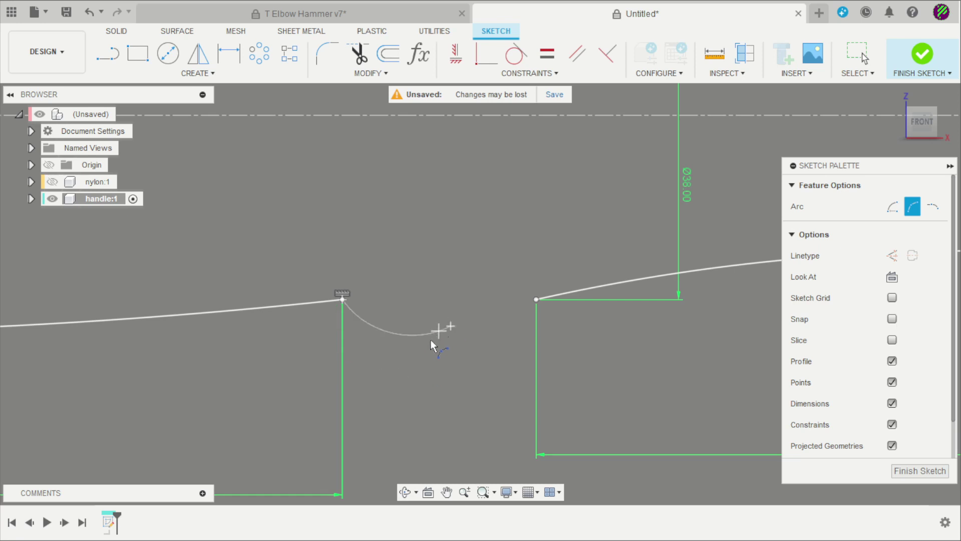
{"action": "left_click", "coordinate": [425, 353]}
{"action": "left_click", "coordinate": [451, 325]}
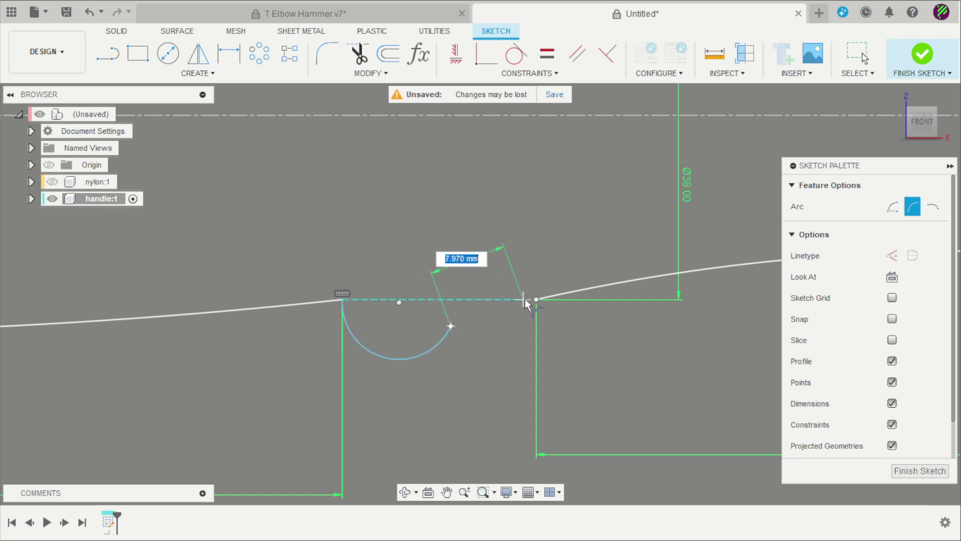
{"action": "left_click", "coordinate": [536, 299]}
{"action": "left_click", "coordinate": [507, 352]}
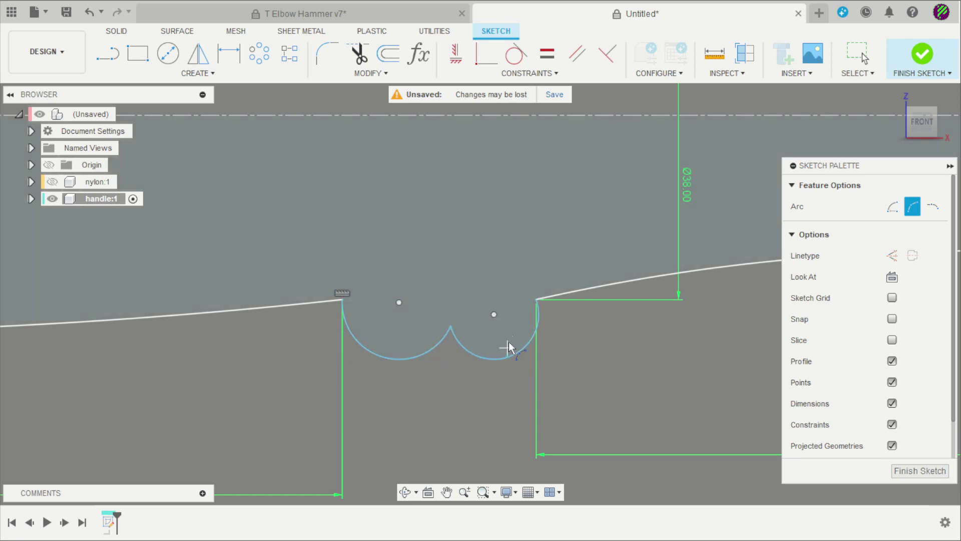
{"action": "key", "text": "Escape"}
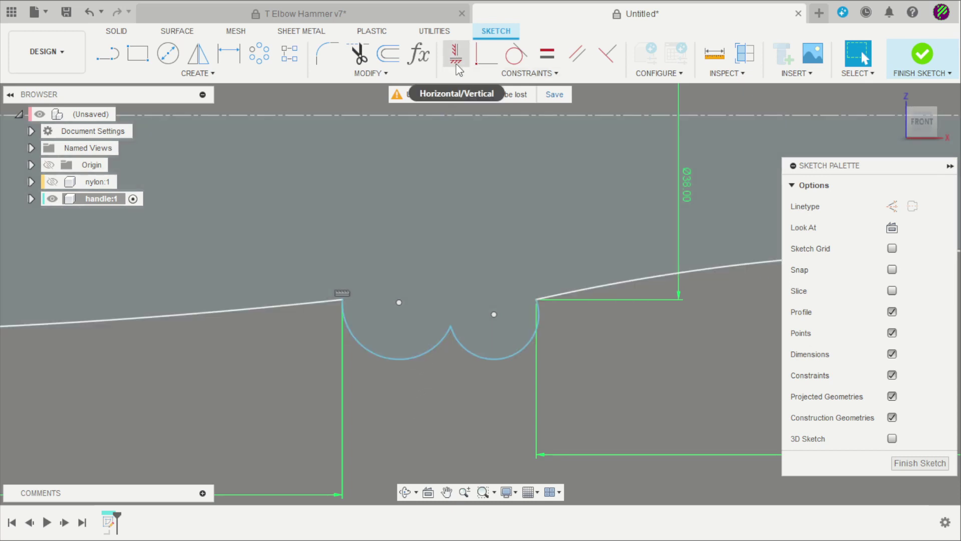
- Apply a horizontal constraint between the center points of the two small adjoining arcs
{"action": "left_click", "coordinate": [456, 54]}
{"action": "left_click", "coordinate": [399, 302]}
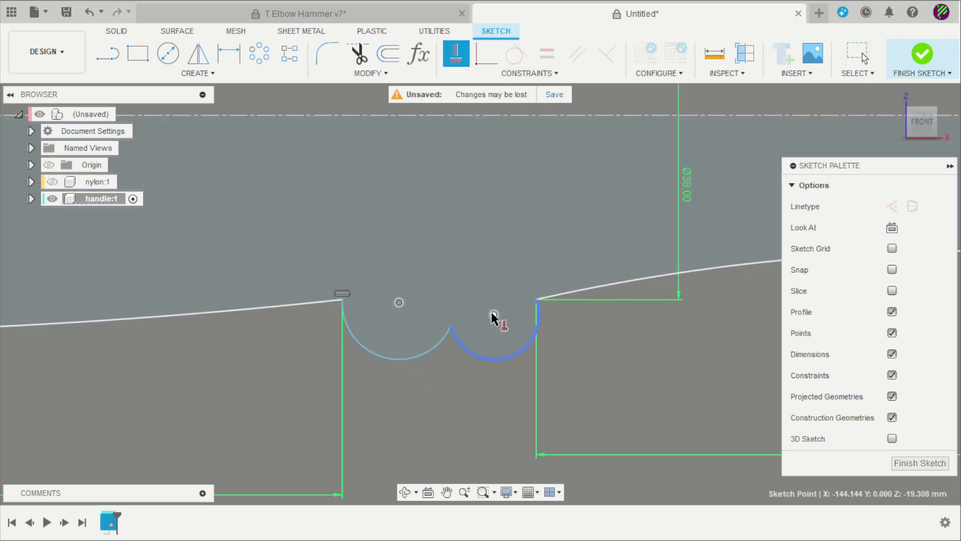
{"action": "left_click", "coordinate": [494, 314]}
{"action": "key", "text": "Escape"}
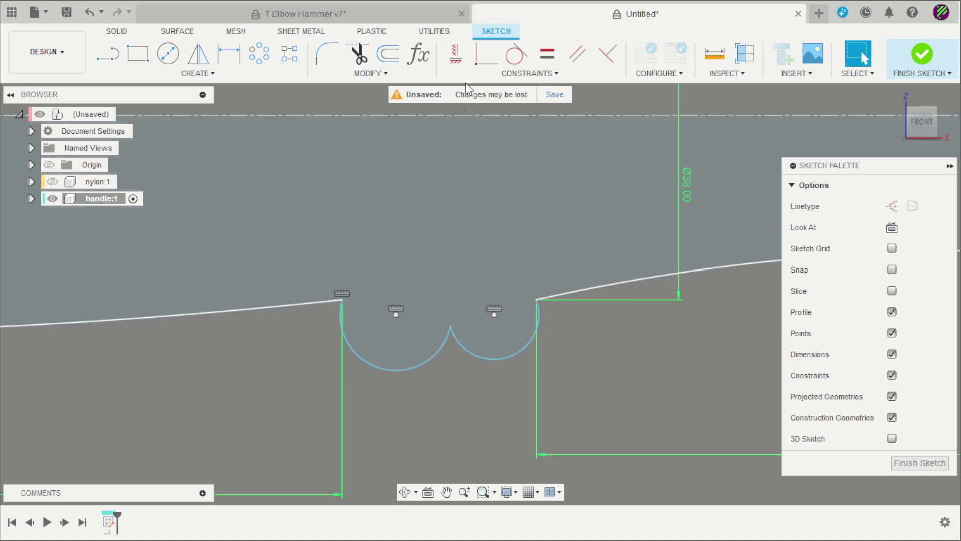
- Apply an equal constraint to the two small adjoining arcs
{"action": "left_click", "coordinate": [547, 54]}
{"action": "left_click", "coordinate": [399, 371]}
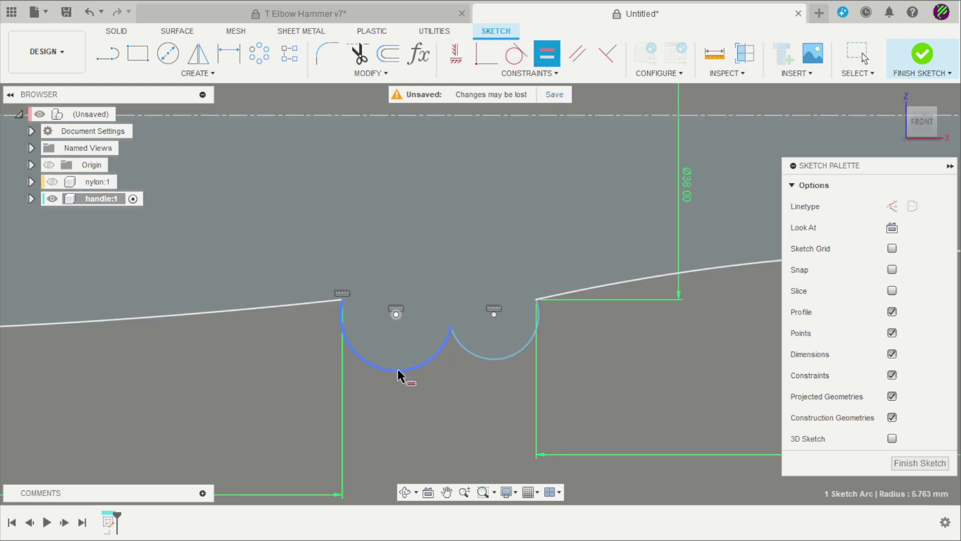
{"action": "left_click", "coordinate": [496, 358]}
{"action": "scroll", "coordinate": [489, 359], "scroll_direction": "down", "scroll_amount": 3}
{"action": "scroll", "coordinate": [465, 335], "scroll_direction": "up", "scroll_amount": 2}
{"action": "key", "text": "Escape"}
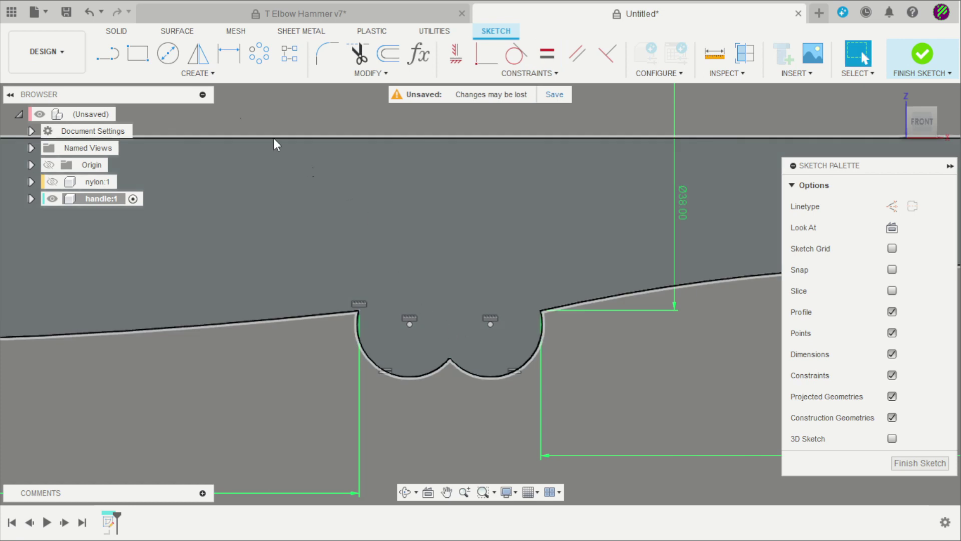
- Place a sketch point at the midpoint of the small bead arc next to the 130 mm grip section
{"action": "left_click", "coordinate": [132, 76]}
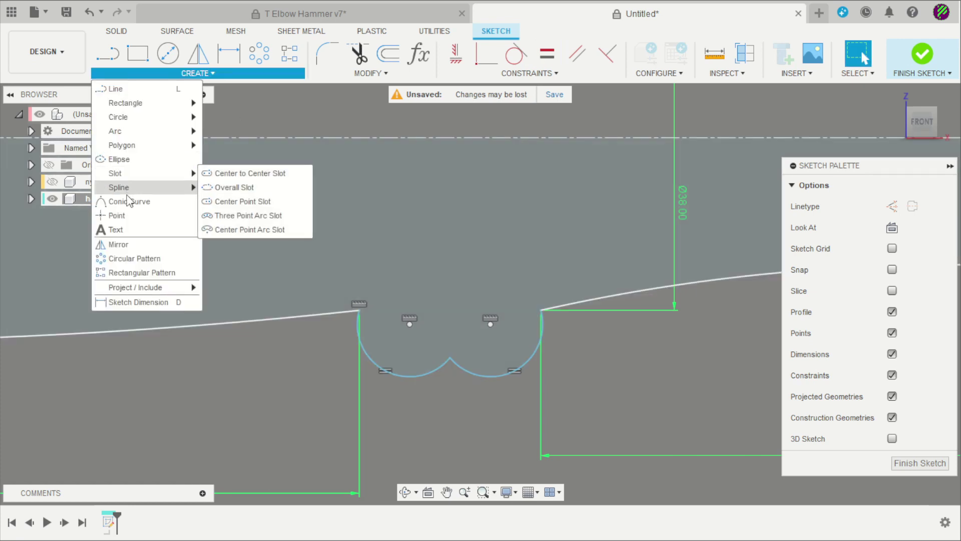
{"action": "left_click", "coordinate": [126, 216]}
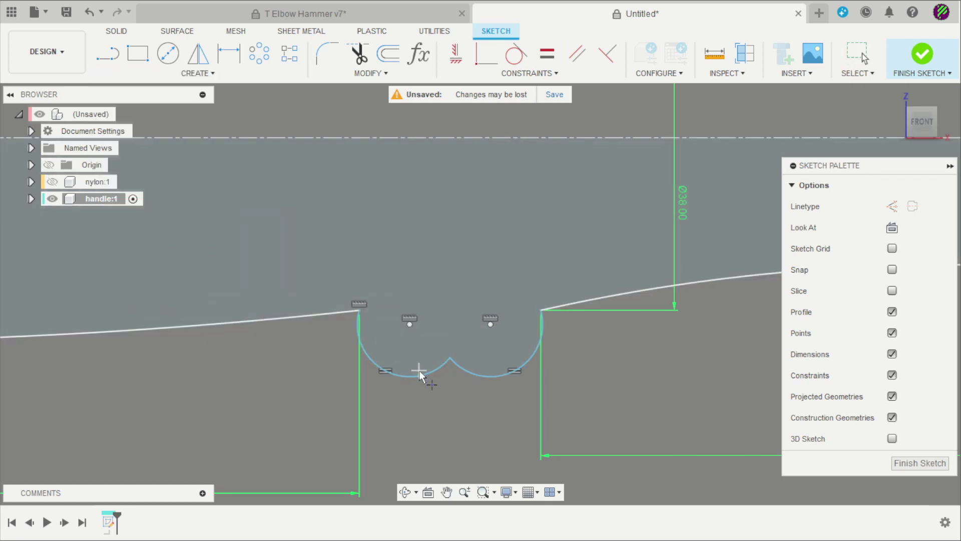
{"action": "left_click", "coordinate": [387, 371]}
{"action": "key", "text": "Escape"}
- Dimension the bead arc's midpoint to the centerline as a 48 mm diameter
{"action": "key", "text": "d"}
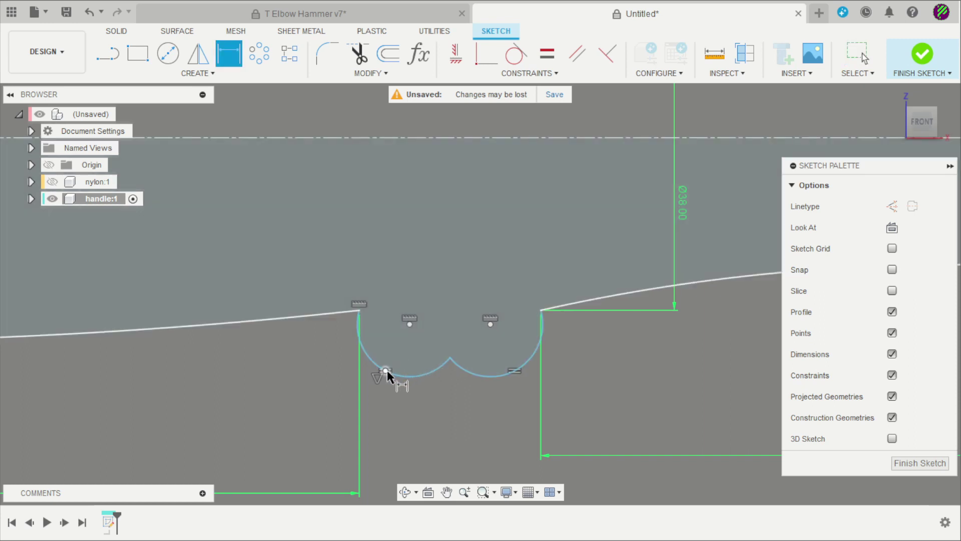
{"action": "left_click", "coordinate": [386, 371]}
{"action": "left_click", "coordinate": [409, 137]}
{"action": "left_click", "coordinate": [297, 192]}
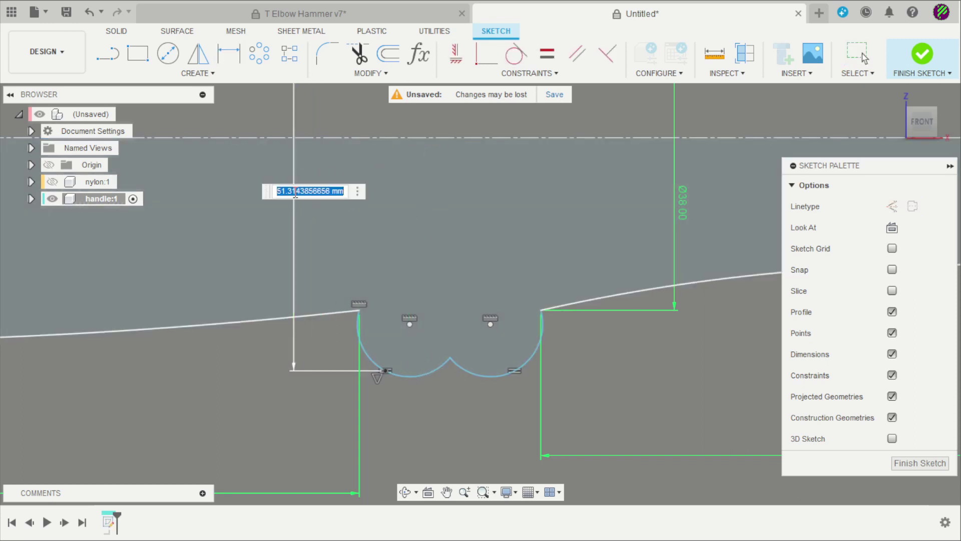
{"action": "type", "text": "48"}
{"action": "key", "text": "Return"}
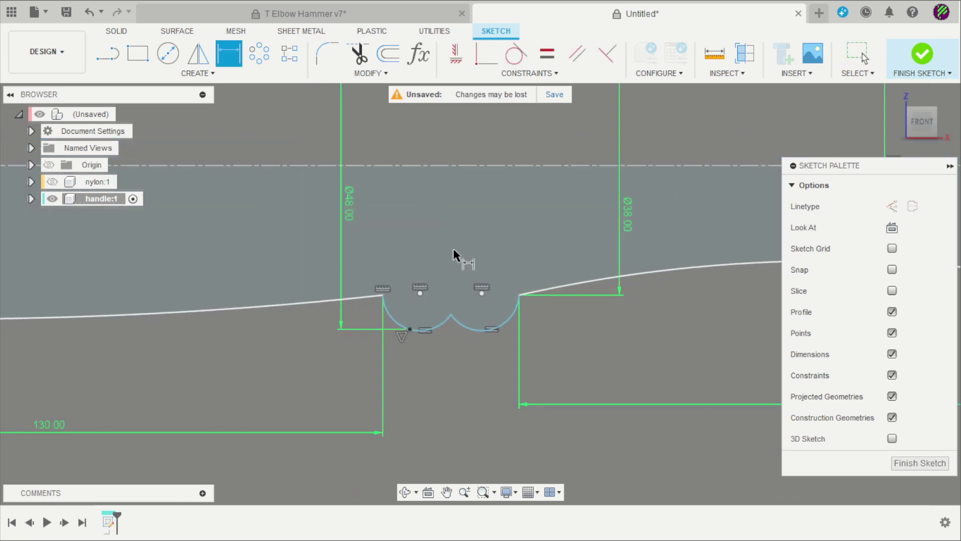
- Dimension the shared endpoint of the two bead arcs to the centerline as a 45 mm diameter
{"action": "left_click", "coordinate": [488, 293]}
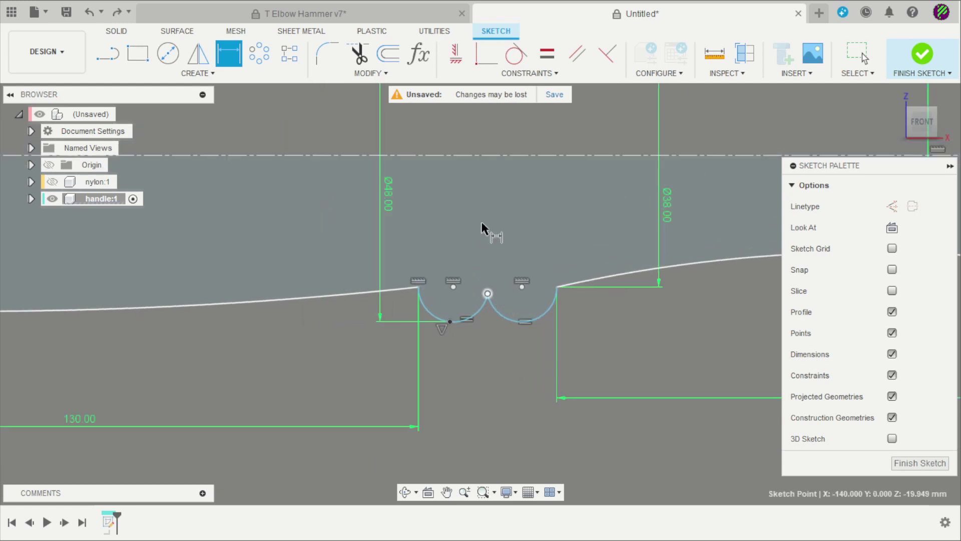
{"action": "left_click", "coordinate": [491, 155]}
{"action": "left_click", "coordinate": [487, 184]}
{"action": "type", "text": "45"}
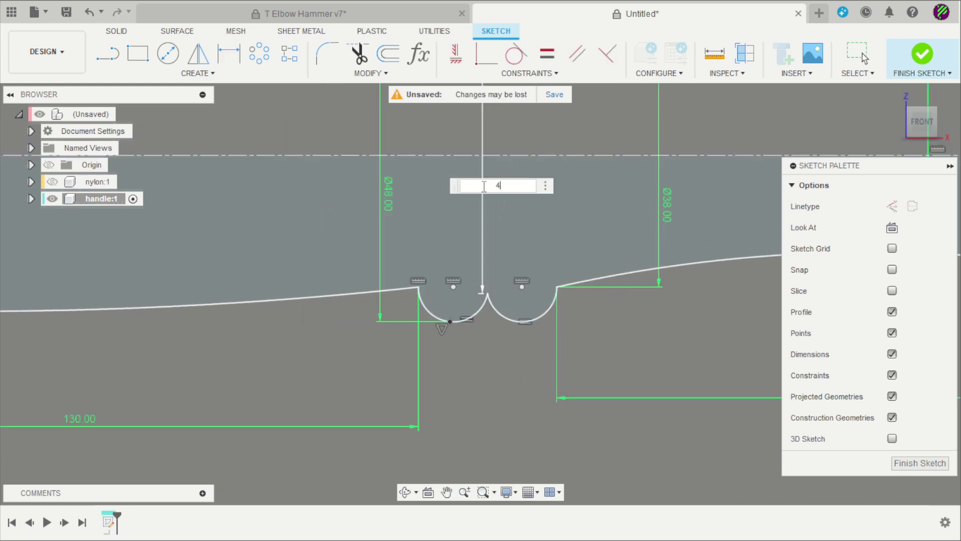
{"action": "key", "text": "Return"}
{"action": "scroll", "coordinate": [521, 327], "scroll_direction": "down", "scroll_amount": 5}
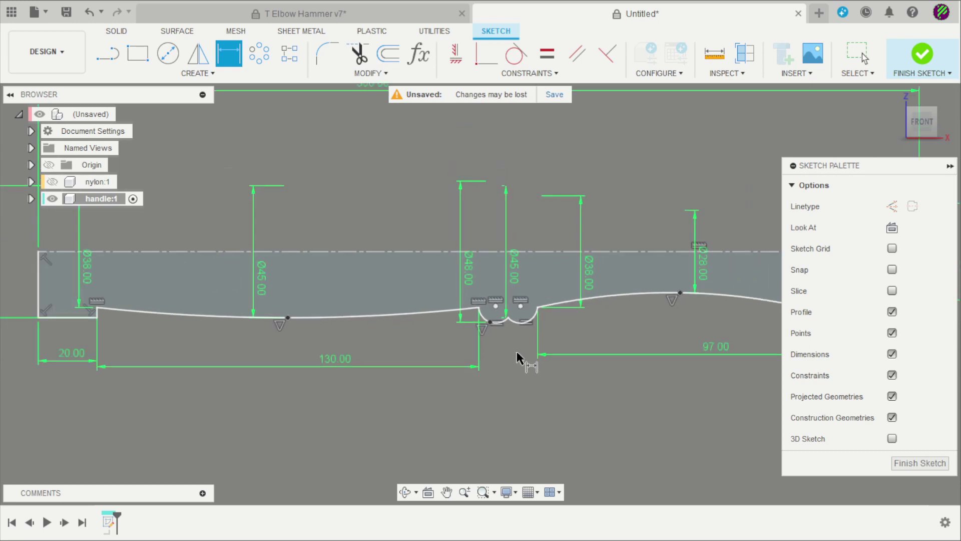
{"action": "scroll", "coordinate": [506, 357], "scroll_direction": "down", "scroll_amount": 3}
{"action": "scroll", "coordinate": [551, 354], "scroll_direction": "up", "scroll_amount": 2}
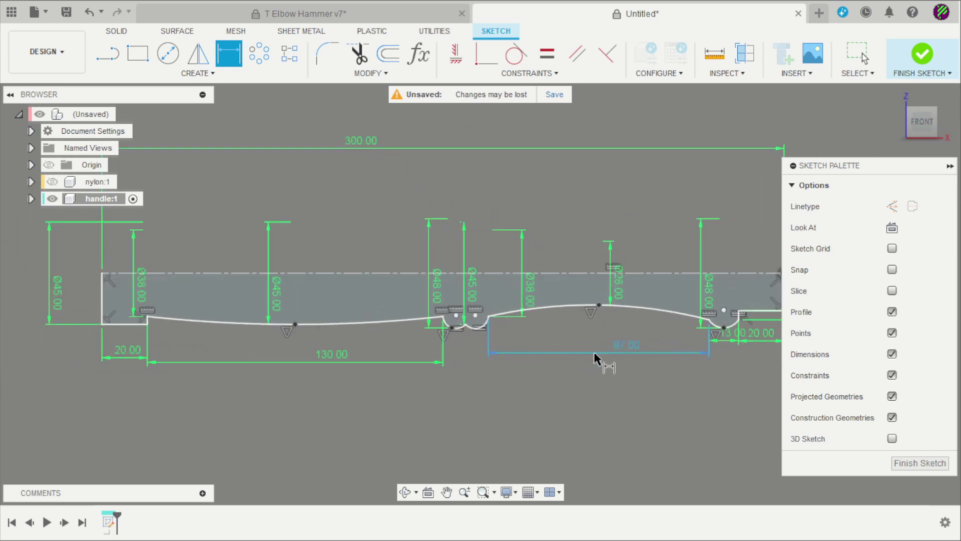
{"action": "key", "text": "Escape"}
- Finish the sketch and revolve the closed handle profile fully around its centerline as a new body
{"action": "scroll", "coordinate": [507, 278], "scroll_direction": "up", "scroll_amount": 1}
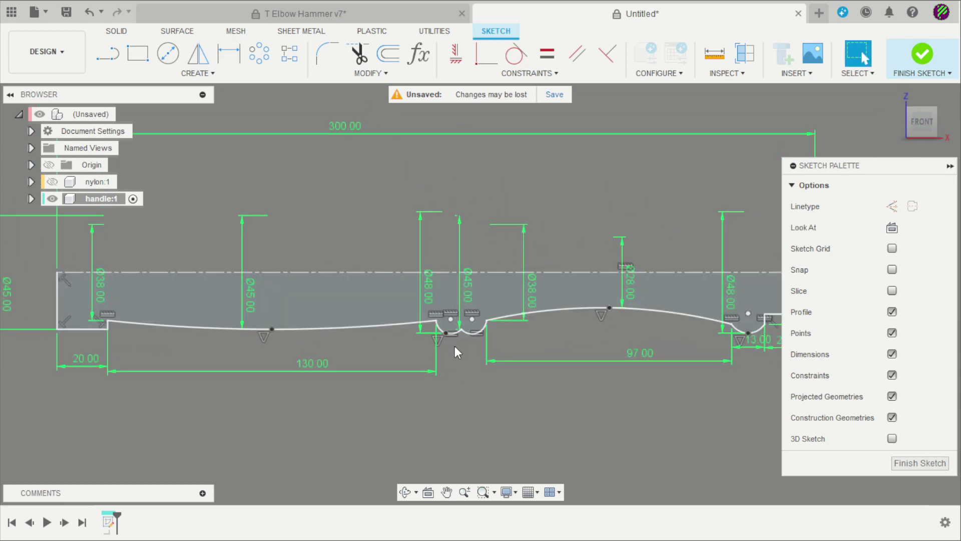
{"action": "scroll", "coordinate": [456, 348], "scroll_direction": "up", "scroll_amount": 1}
{"action": "scroll", "coordinate": [462, 367], "scroll_direction": "up", "scroll_amount": 1}
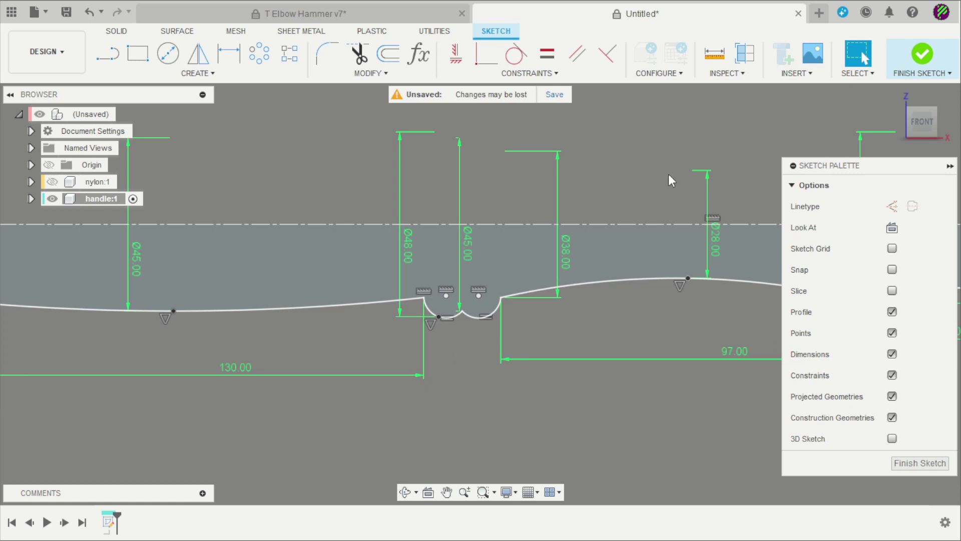
{"action": "left_click", "coordinate": [922, 54]}
{"action": "scroll", "coordinate": [475, 302], "scroll_direction": "down", "scroll_amount": 1}
{"action": "middle_click_drag", "start_coordinate": [474, 301], "coordinate": [598, 393], "text": "shift"}
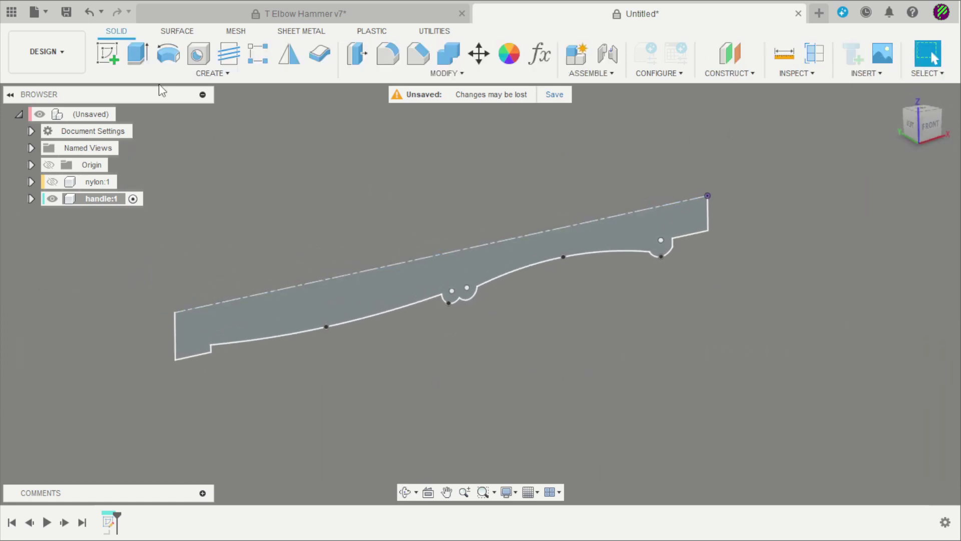
{"action": "left_click", "coordinate": [174, 55]}
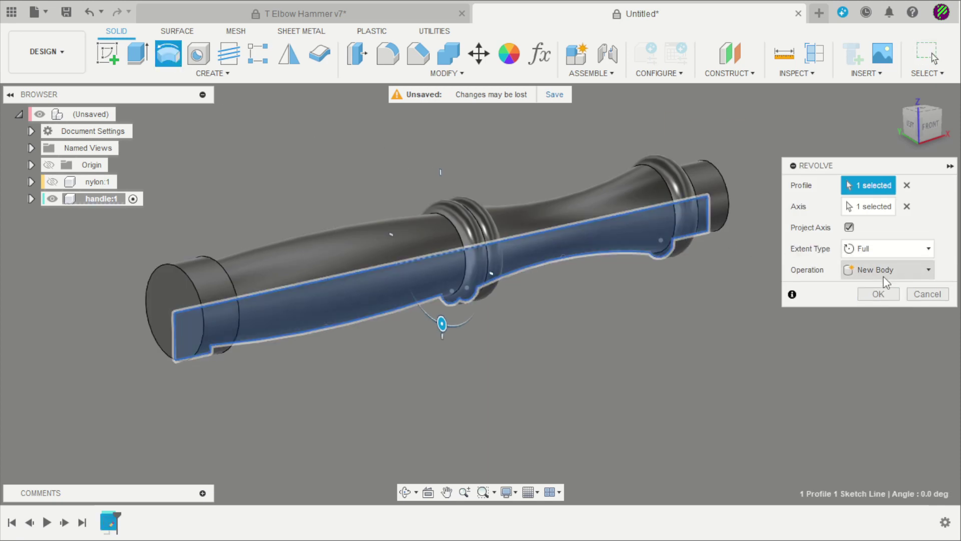
{"action": "left_click", "coordinate": [883, 294]}
- Fillet both outer circular edges of the collar at the grip end of the handle with a 3.5 mm radius
{"action": "scroll", "coordinate": [587, 368], "scroll_direction": "down", "scroll_amount": 3}
{"action": "middle_click_drag", "start_coordinate": [587, 368], "coordinate": [490, 383], "text": "shift"}
{"action": "scroll", "coordinate": [359, 345], "scroll_direction": "up", "scroll_amount": 3}
{"action": "scroll", "coordinate": [326, 344], "scroll_direction": "up", "scroll_amount": 2}
{"action": "scroll", "coordinate": [182, 331], "scroll_direction": "up", "scroll_amount": 2}
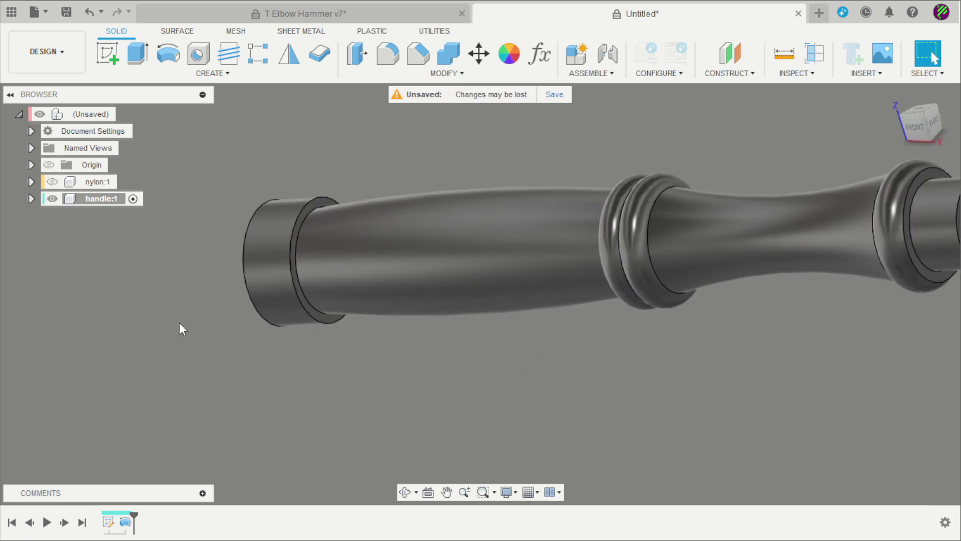
{"action": "left_click", "coordinate": [388, 53]}
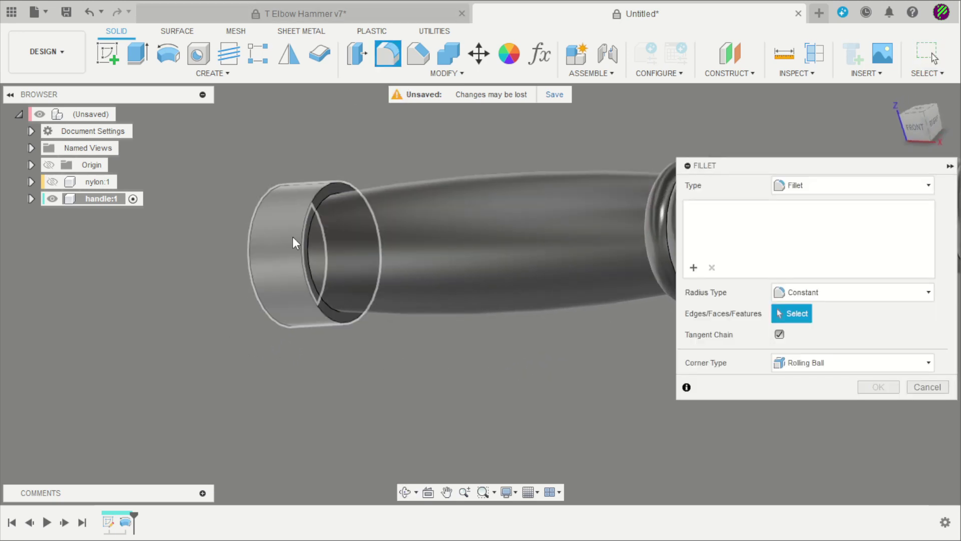
{"action": "left_click", "coordinate": [293, 242]}
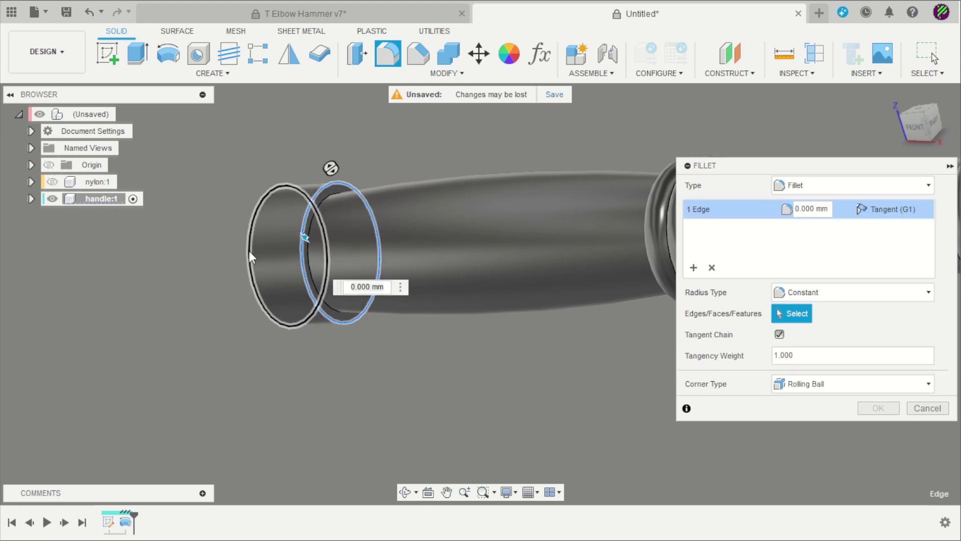
{"action": "left_click", "coordinate": [249, 251]}
{"action": "type", "text": "3.5"}
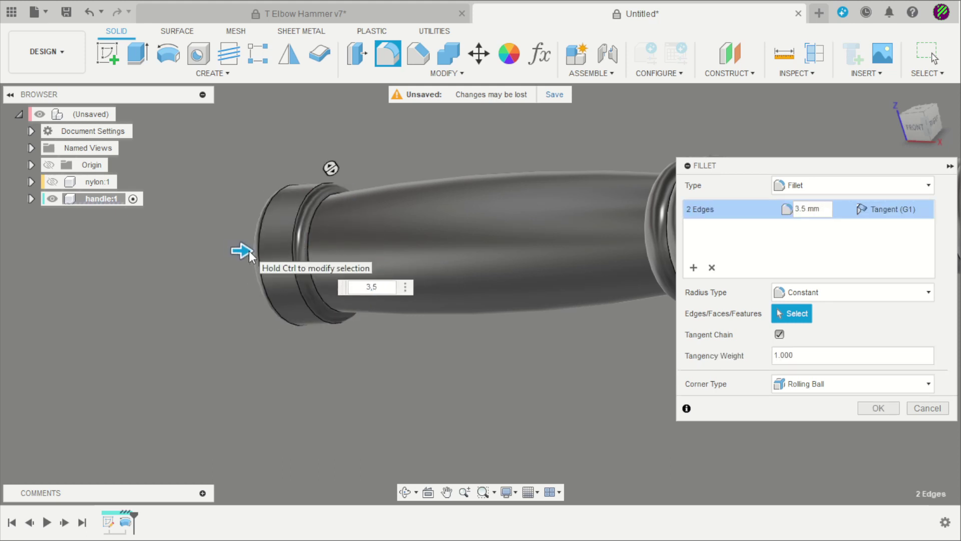
{"action": "key", "text": "Return"}
{"action": "scroll", "coordinate": [272, 304], "scroll_direction": "down", "scroll_amount": 2}
{"action": "middle_click_drag", "start_coordinate": [272, 303], "coordinate": [344, 379], "text": "shift"}
{"action": "middle_click_drag", "start_coordinate": [452, 370], "coordinate": [519, 369], "text": "shift"}
{"action": "key", "text": "Escape"}
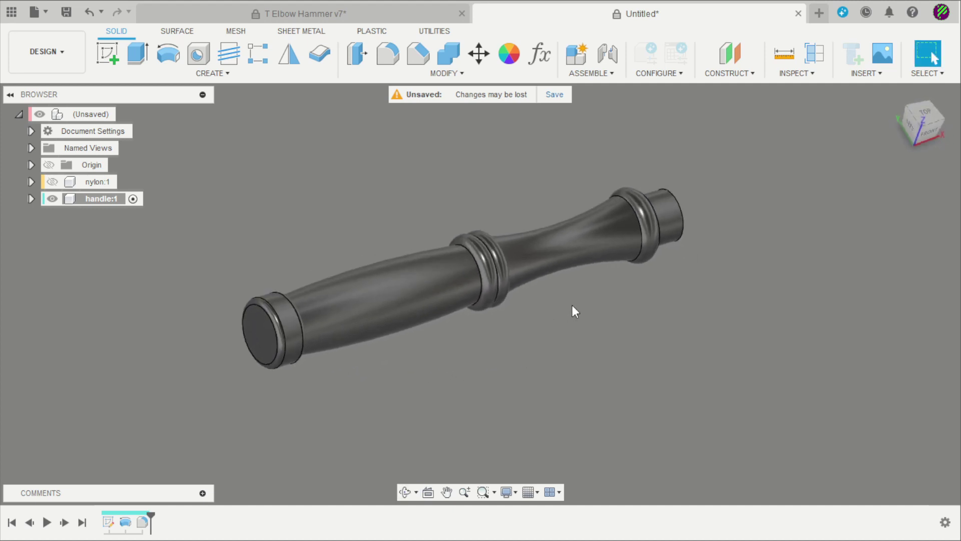
- Hide the handle component and activate the top-level assembly
{"action": "left_click", "coordinate": [58, 200]}
{"action": "left_click", "coordinate": [53, 199]}
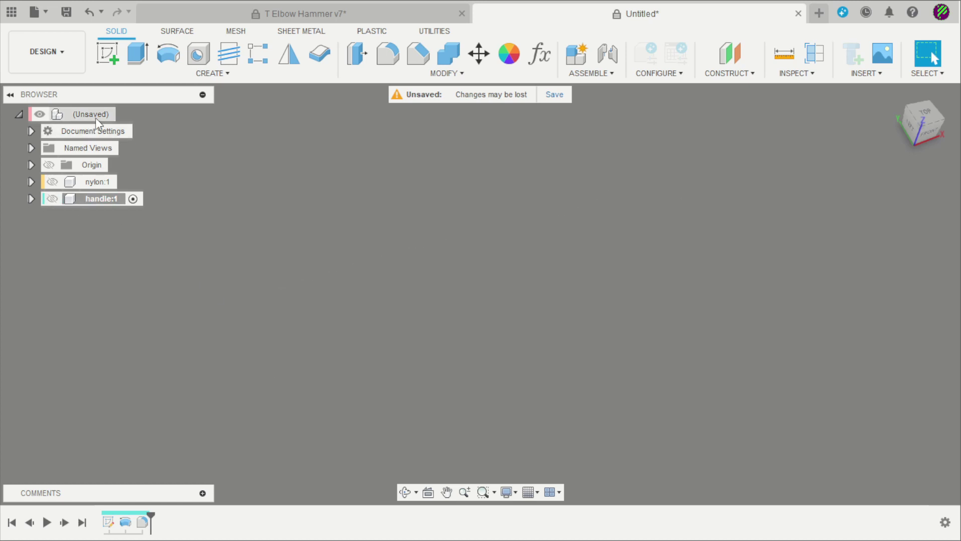
{"action": "left_click", "coordinate": [125, 114]}
{"action": "left_click", "coordinate": [365, 254]}
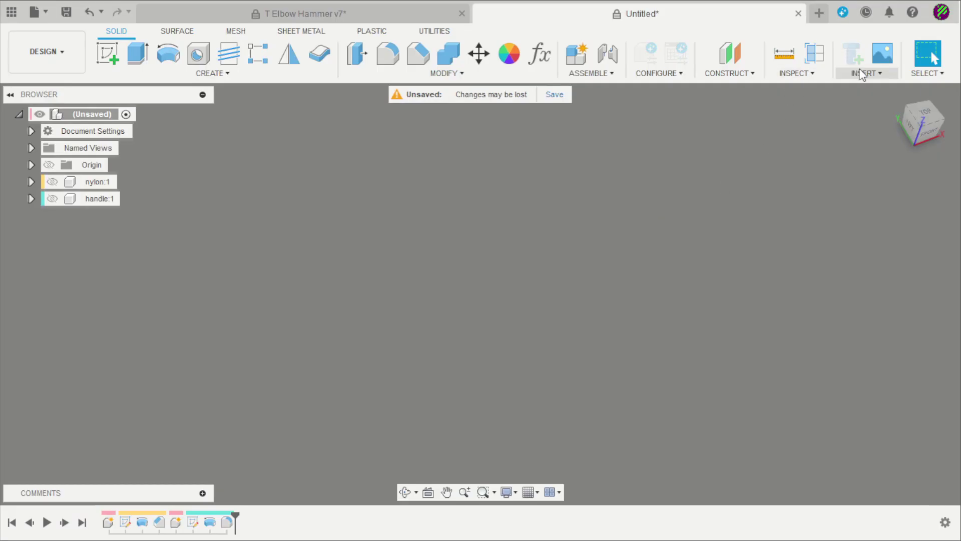
- Start inserting a McMaster-Carr component and search its catalog for part 4464K53_304
{"action": "left_click", "coordinate": [861, 74]}
{"action": "left_click", "coordinate": [851, 172]}
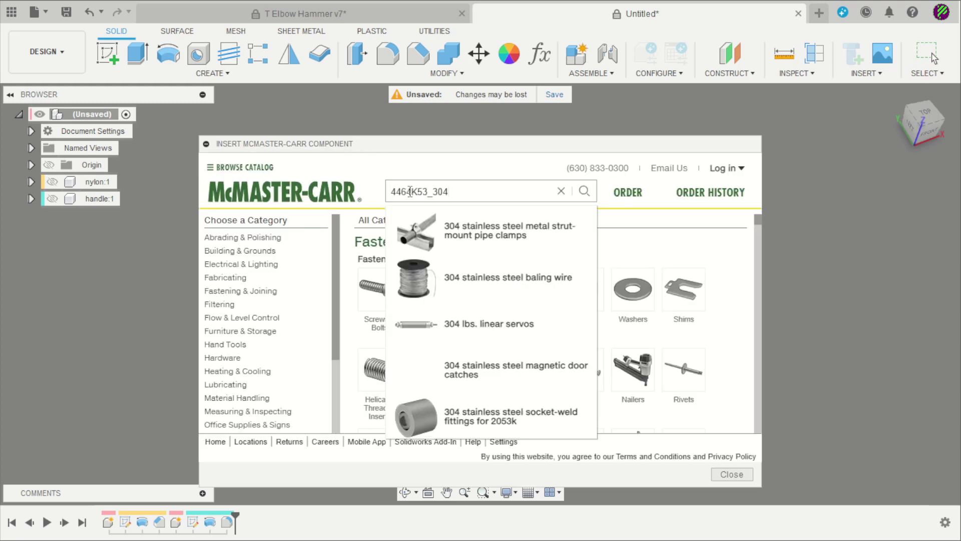
{"action": "key", "text": "Return"}
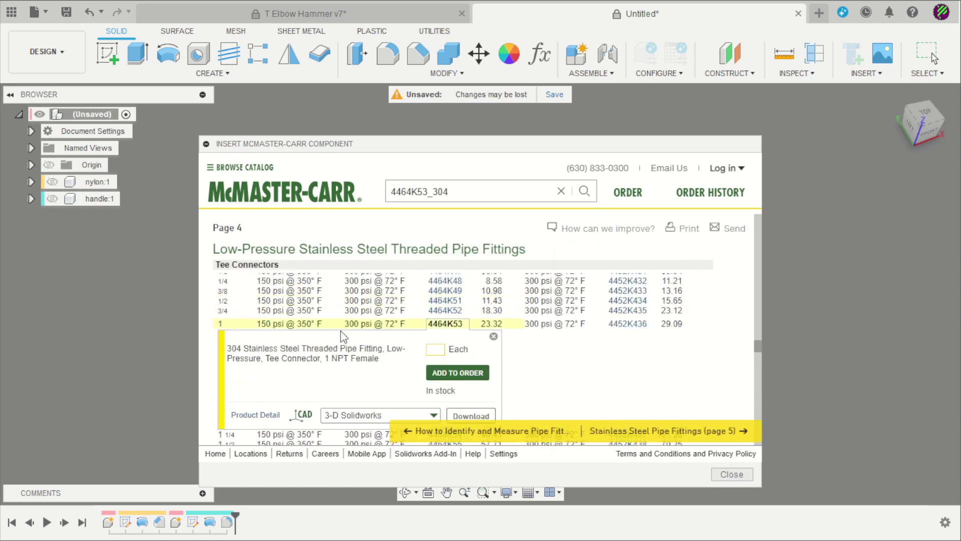
- Insert the 1 NPT female tee connector 4464K53 as a 3-D STEP model and accept its default placement
{"action": "scroll", "coordinate": [425, 380], "scroll_direction": "down", "scroll_amount": 1}
{"action": "left_click", "coordinate": [429, 385]}
{"action": "scroll", "coordinate": [406, 395], "scroll_direction": "down", "scroll_amount": 1}
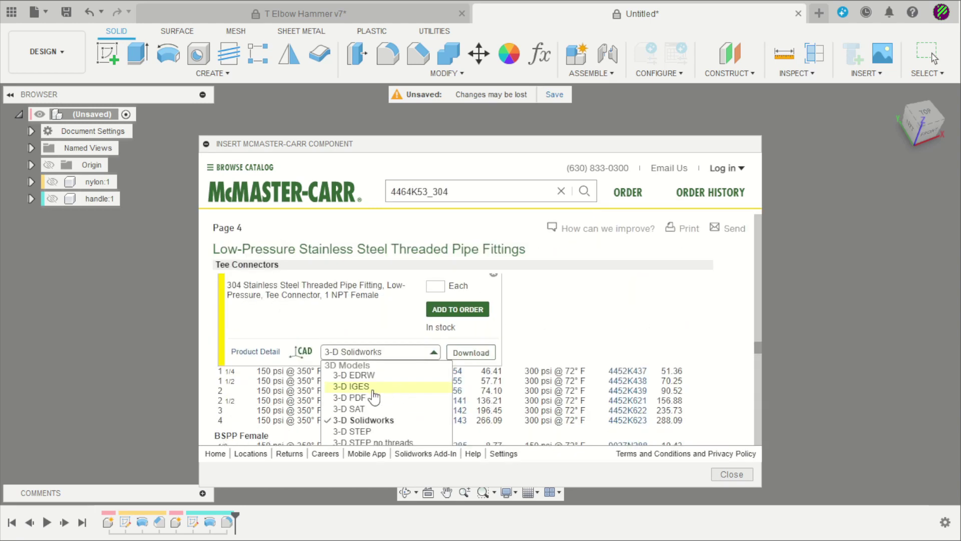
{"action": "left_click", "coordinate": [365, 432]}
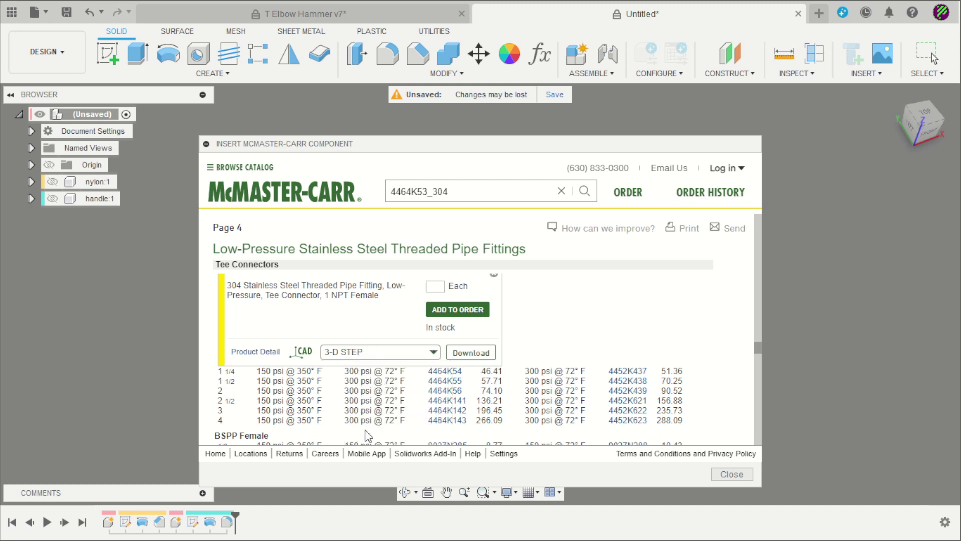
{"action": "left_click", "coordinate": [470, 353]}
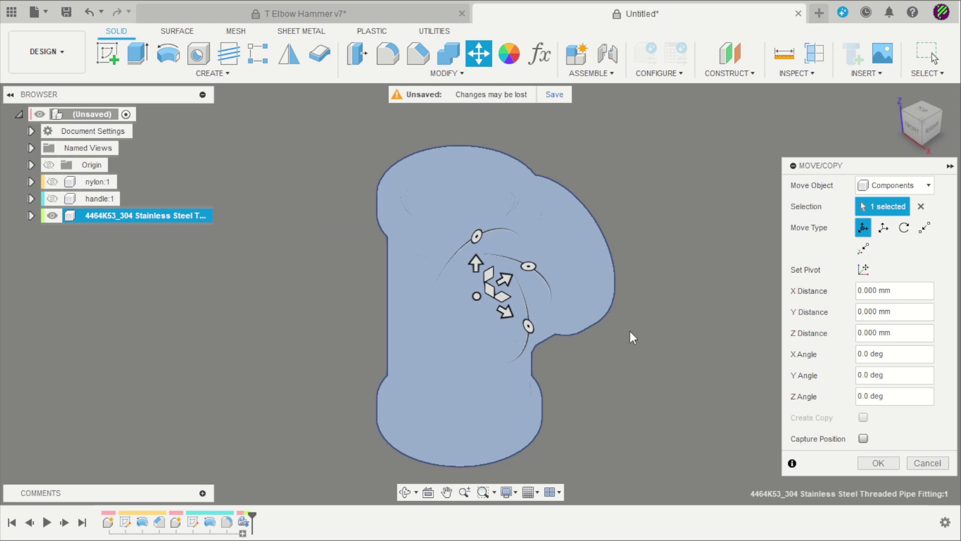
{"action": "left_click", "coordinate": [875, 463]}
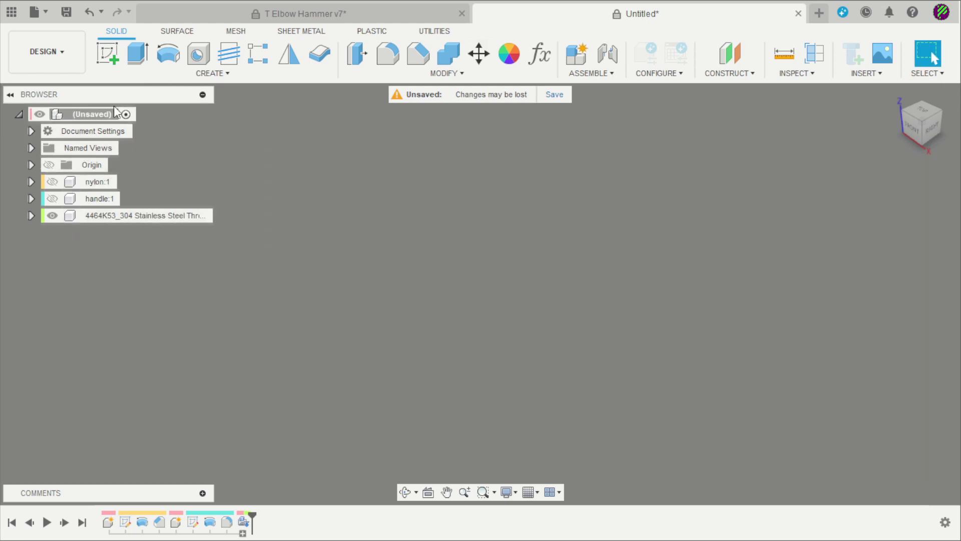
- Show all components of the top-level assembly
{"action": "right_click", "coordinate": [105, 111]}
{"action": "left_click", "coordinate": [172, 365]}
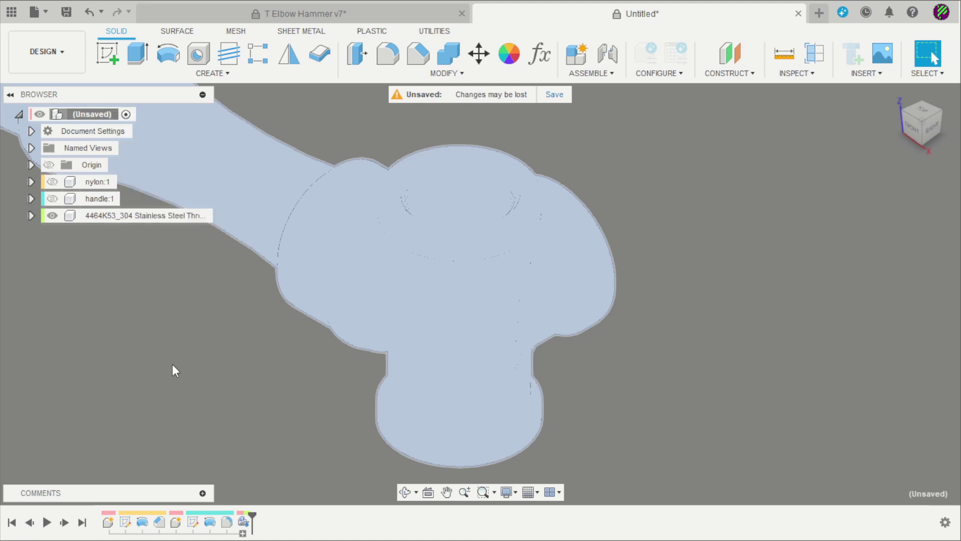
{"action": "scroll", "coordinate": [442, 344], "scroll_direction": "down", "scroll_amount": 8}
{"action": "left_click", "coordinate": [594, 286]}
{"action": "middle_click_drag", "start_coordinate": [594, 286], "coordinate": [646, 283], "text": "shift"}
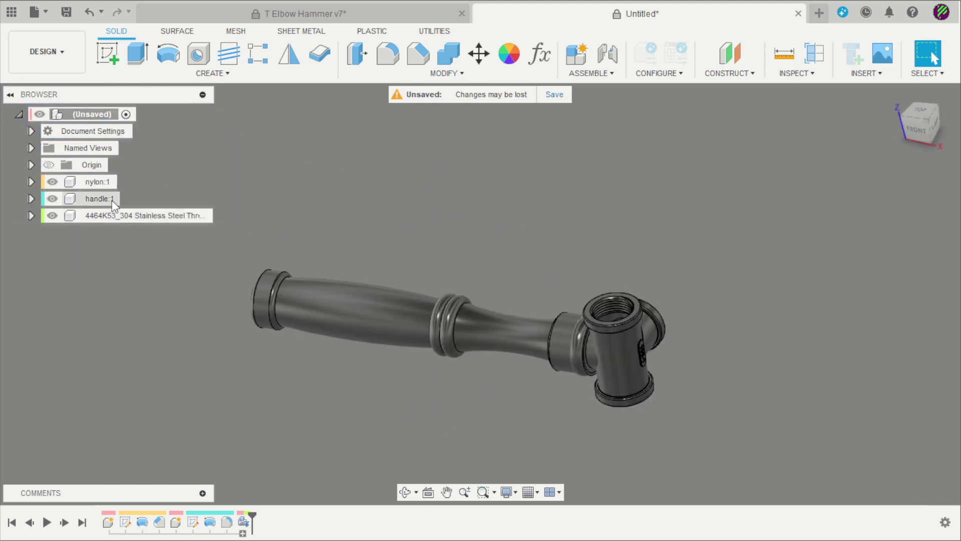
- Ground the handle component so it stays fixed in the assembly
{"action": "right_click", "coordinate": [96, 195]}
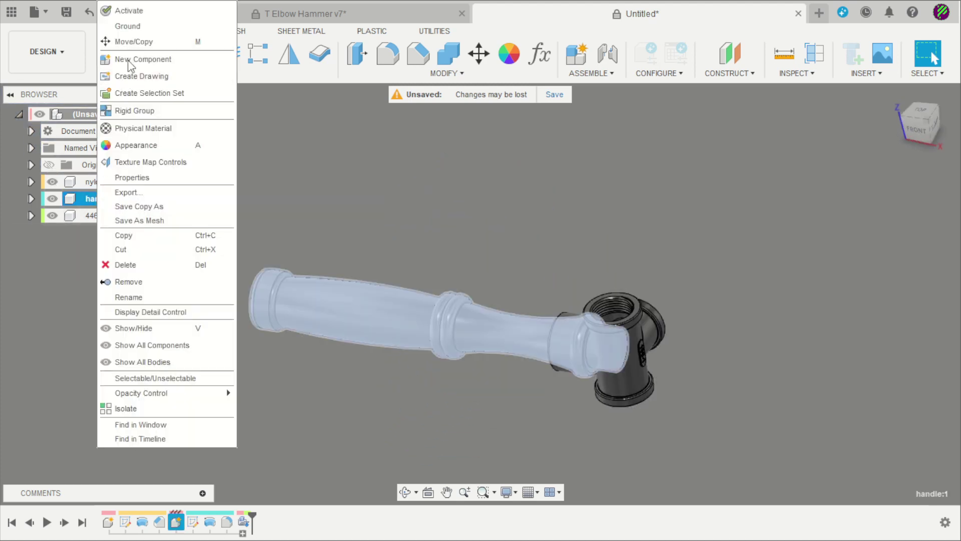
{"action": "left_click", "coordinate": [139, 32]}
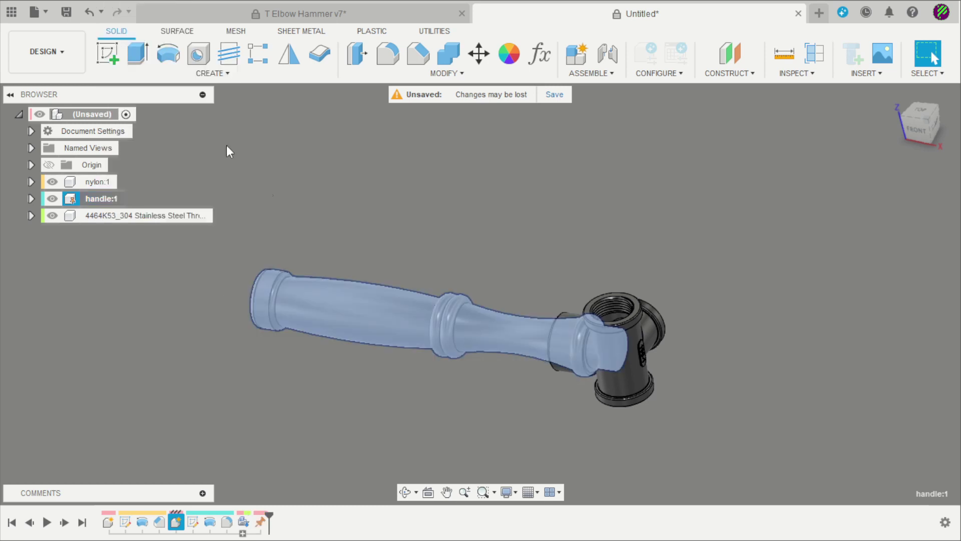
{"action": "left_click", "coordinate": [611, 214]}
{"action": "scroll", "coordinate": [311, 189], "scroll_direction": "down", "scroll_amount": 4}
{"action": "scroll", "coordinate": [575, 235], "scroll_direction": "up", "scroll_amount": 2}
{"action": "scroll", "coordinate": [579, 237], "scroll_direction": "up", "scroll_amount": 1}
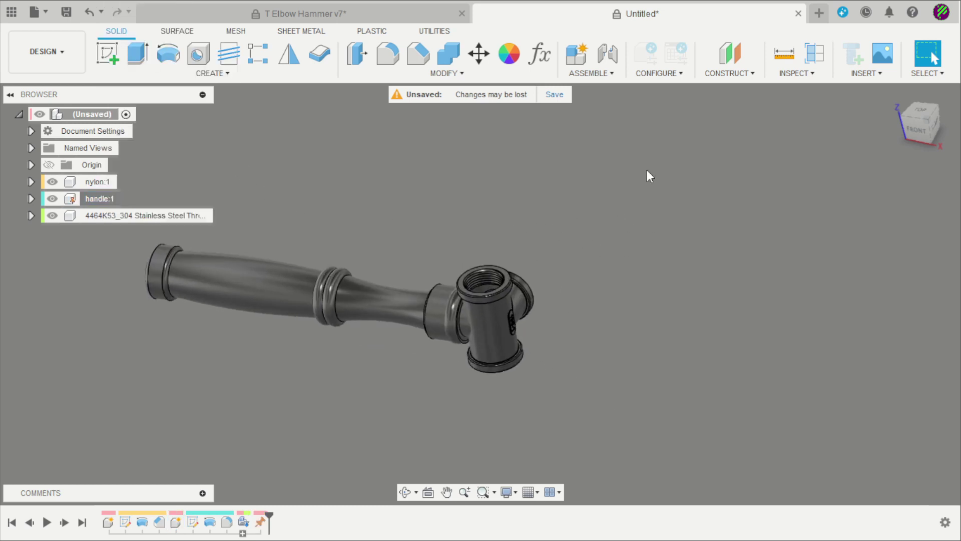
- Apply a dark reddish-brown appearance from the Wood library to the handle
{"action": "key", "text": "a"}
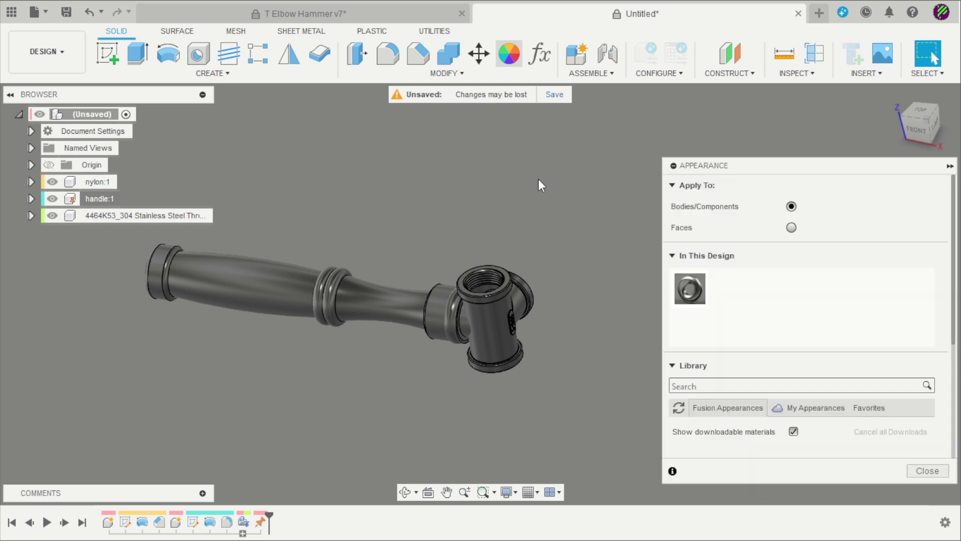
{"action": "scroll", "coordinate": [719, 300], "scroll_direction": "down", "scroll_amount": 10}
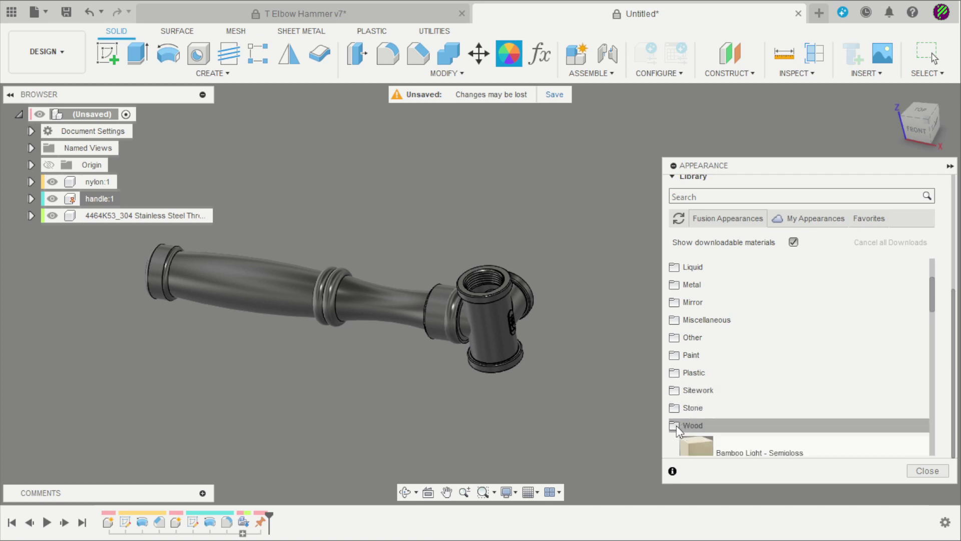
{"action": "scroll", "coordinate": [677, 429], "scroll_direction": "down", "scroll_amount": 5}
{"action": "left_click_drag", "start_coordinate": [678, 328], "coordinate": [363, 285]}
{"action": "mouse_move", "coordinate": [708, 331]}
{"action": "left_mouse_down"}
{"action": "mouse_move", "coordinate": [549, 271]}
{"action": "mouse_move", "coordinate": [608, 253]}
{"action": "mouse_move", "coordinate": [706, 318]}
{"action": "mouse_move", "coordinate": [701, 328]}
{"action": "left_mouse_up"}
- Apply the Brass - Polished appearance from the Metal library to the tee fitting
{"action": "scroll", "coordinate": [681, 320], "scroll_direction": "up", "scroll_amount": 3}
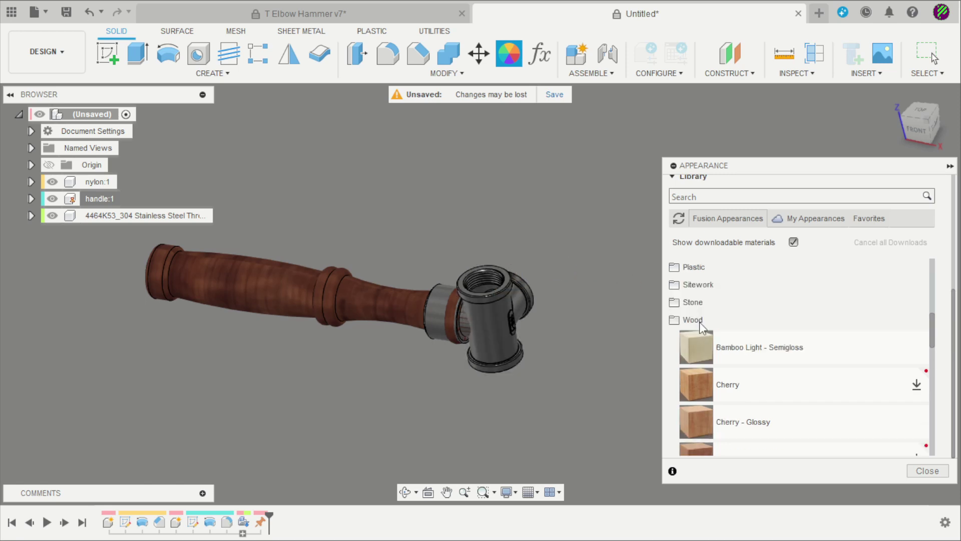
{"action": "scroll", "coordinate": [675, 301], "scroll_direction": "up", "scroll_amount": 1}
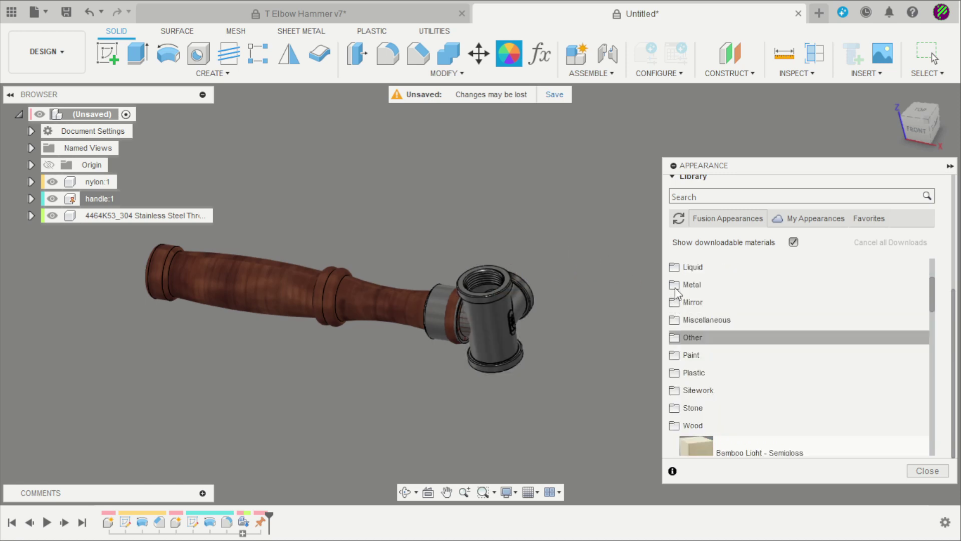
{"action": "left_click", "coordinate": [676, 290]}
{"action": "left_click", "coordinate": [688, 320]}
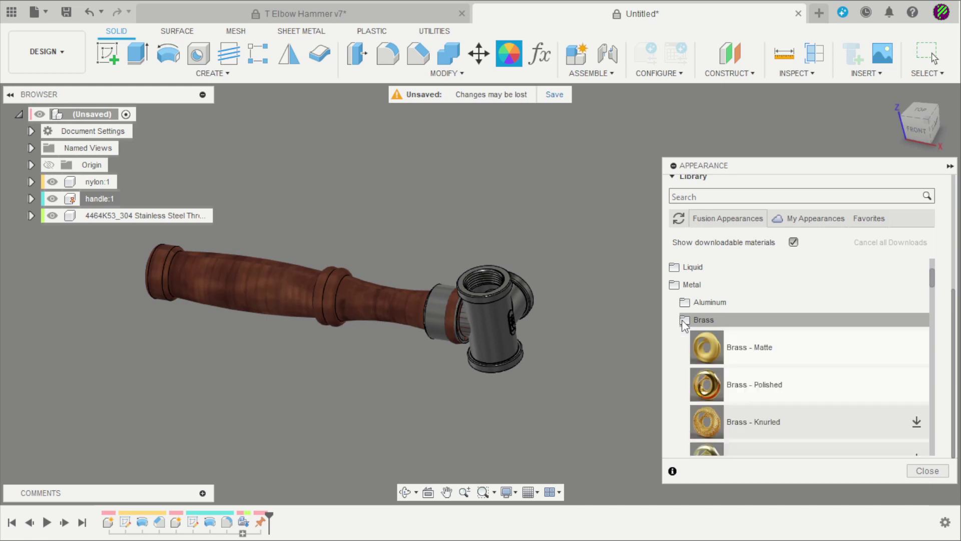
{"action": "left_click_drag", "start_coordinate": [711, 385], "coordinate": [501, 306]}
{"action": "scroll", "coordinate": [470, 320], "scroll_direction": "up", "scroll_amount": 3}
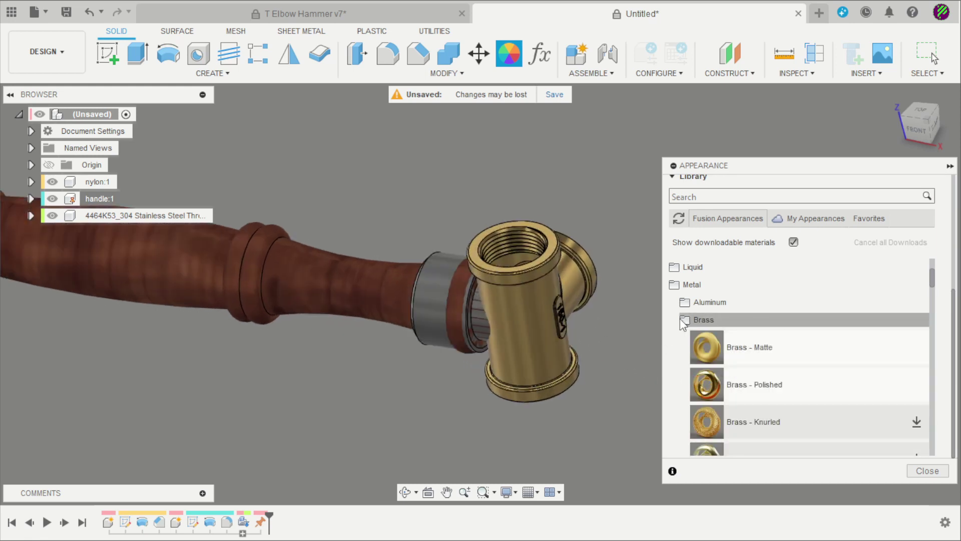
- Apply the Nylon 6-6 (White) plastic appearance to the nylon component and finish the appearance editing
{"action": "left_click", "coordinate": [676, 288]}
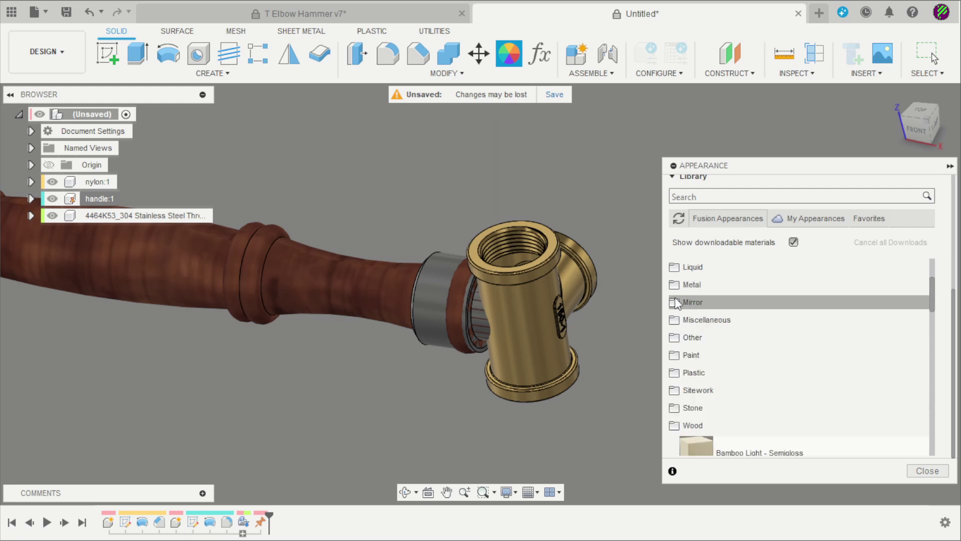
{"action": "left_click", "coordinate": [675, 372]}
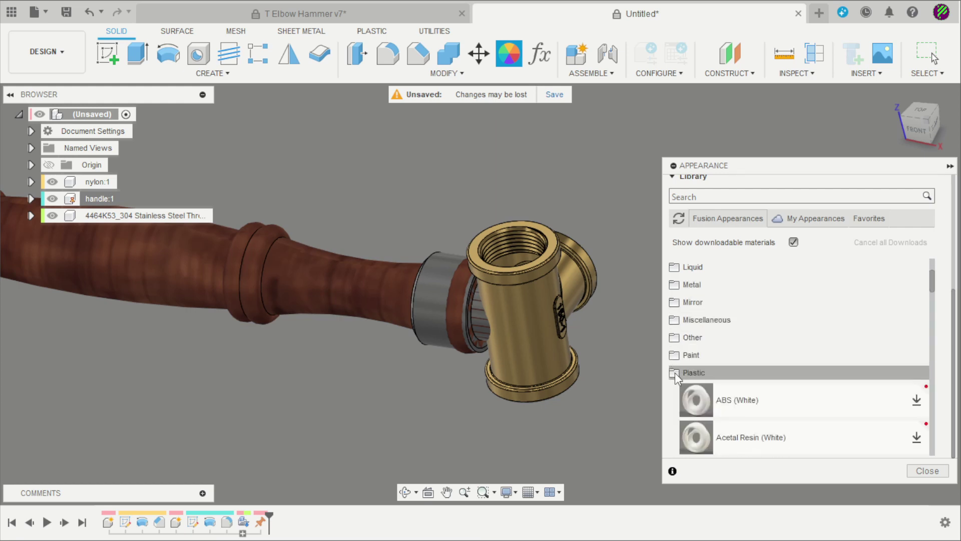
{"action": "scroll", "coordinate": [676, 373], "scroll_direction": "down", "scroll_amount": 10}
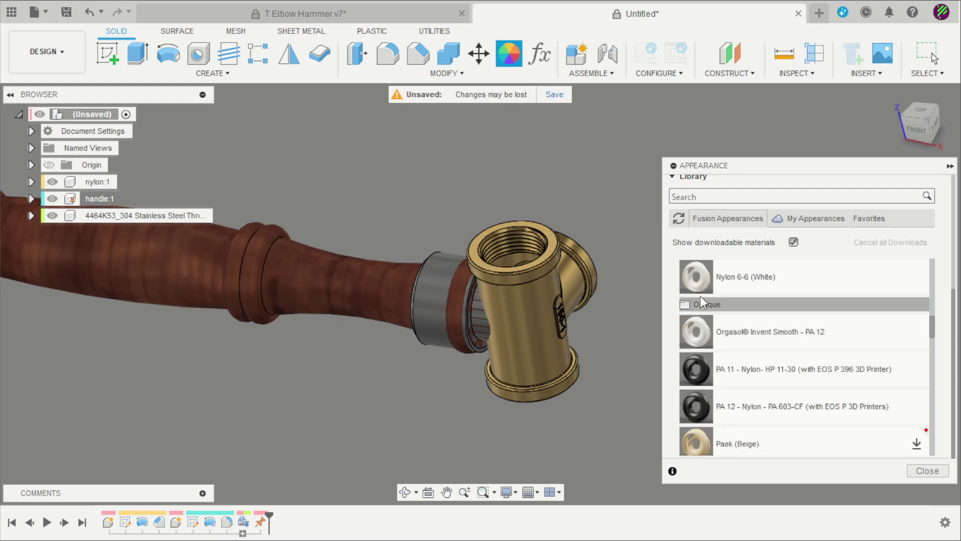
{"action": "left_click_drag", "start_coordinate": [698, 286], "coordinate": [432, 264]}
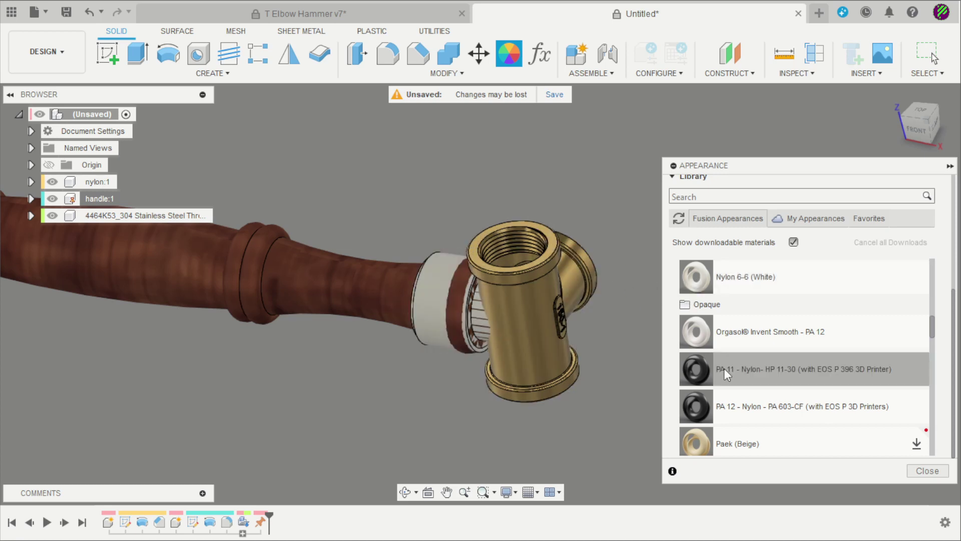
{"action": "left_click", "coordinate": [927, 471]}
- Move the nylon component and the tee fitting away from the handle so the three parts are separated
{"action": "scroll", "coordinate": [662, 240], "scroll_direction": "down", "scroll_amount": 3}
{"action": "scroll", "coordinate": [661, 242], "scroll_direction": "down", "scroll_amount": 1}
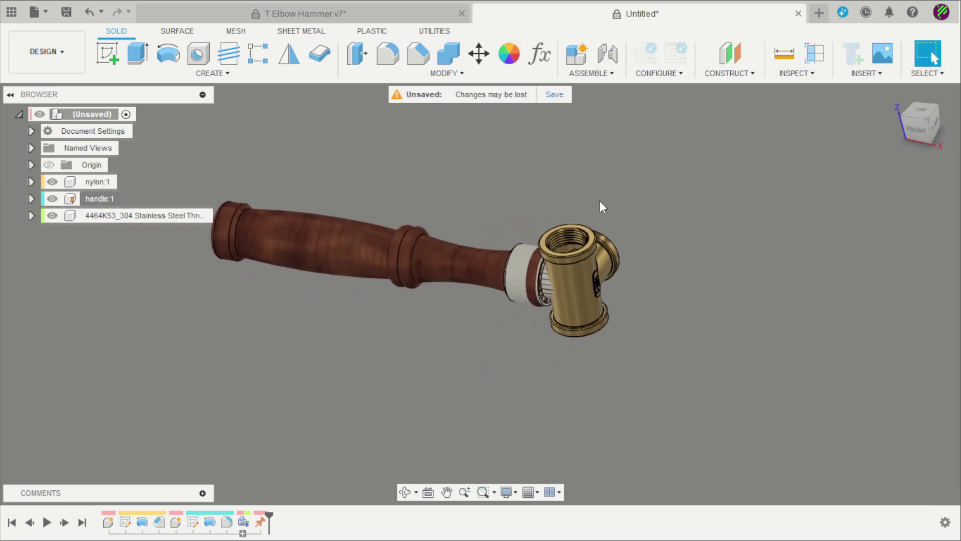
{"action": "left_click_drag", "start_coordinate": [518, 242], "coordinate": [497, 345]}
{"action": "left_click_drag", "start_coordinate": [591, 268], "coordinate": [689, 229]}
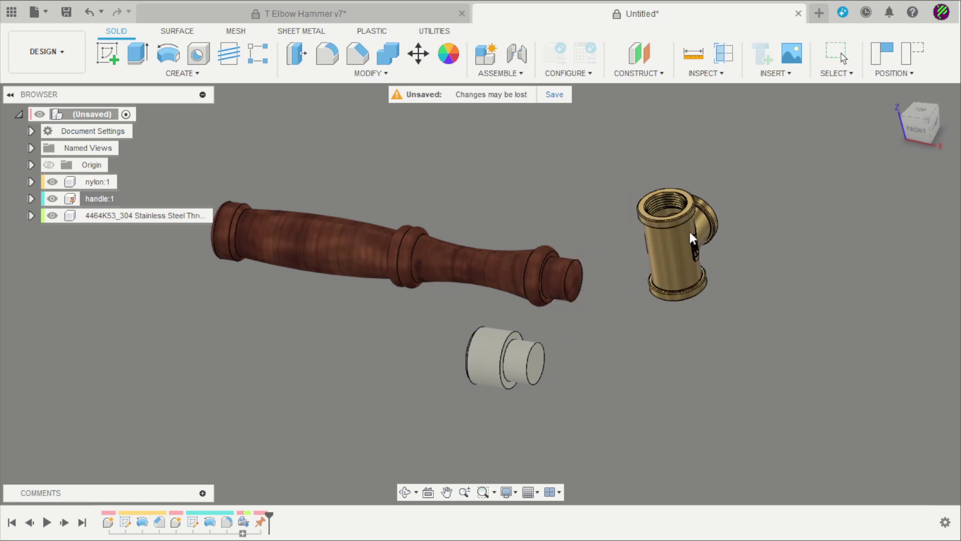
{"action": "scroll", "coordinate": [775, 209], "scroll_direction": "up", "scroll_amount": 2}
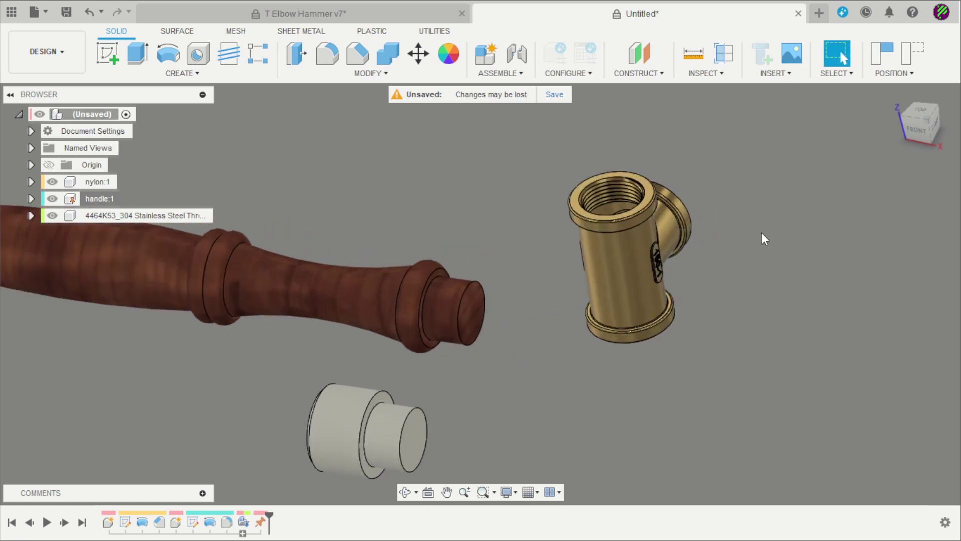
- Joint the centre of the tee's side-branch end face to the centre of the ring-shaped shoulder at the handle's head end
{"action": "key", "text": "j"}
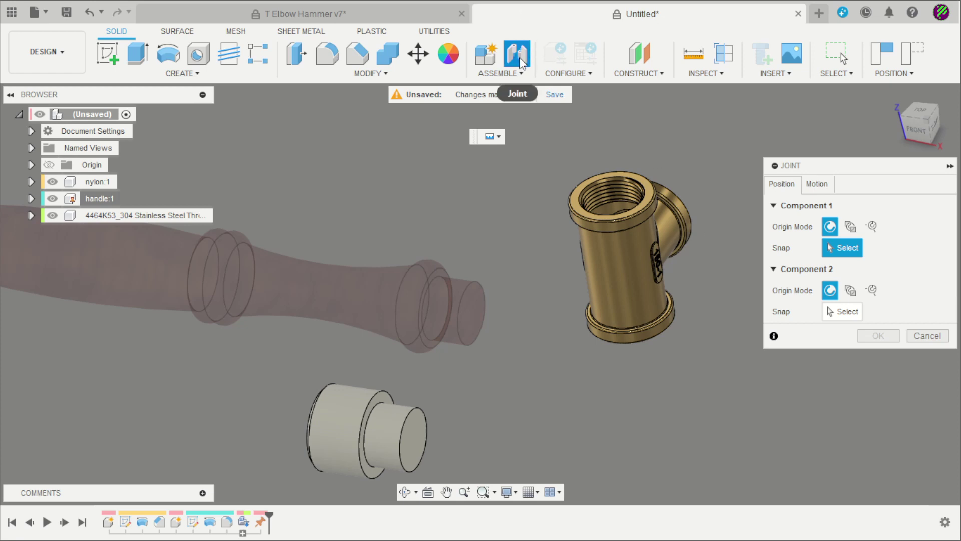
{"action": "middle_click_drag", "start_coordinate": [719, 260], "coordinate": [584, 262], "text": "shift"}
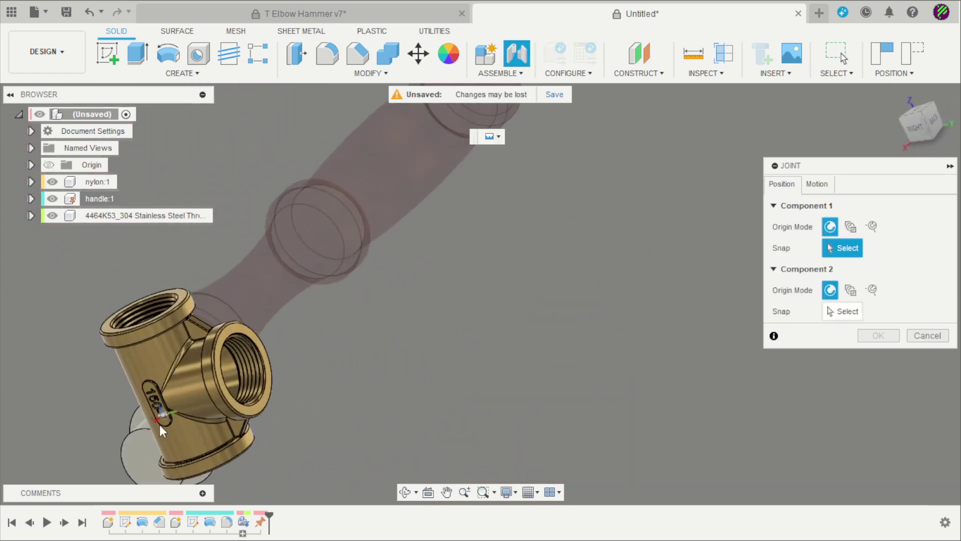
{"action": "scroll", "coordinate": [233, 413], "scroll_direction": "up", "scroll_amount": 5}
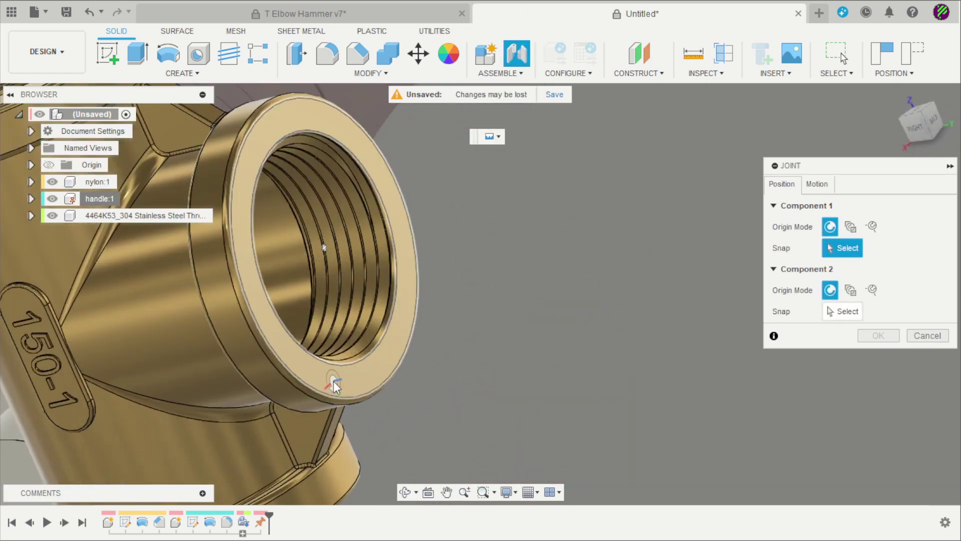
{"action": "left_click", "coordinate": [335, 284]}
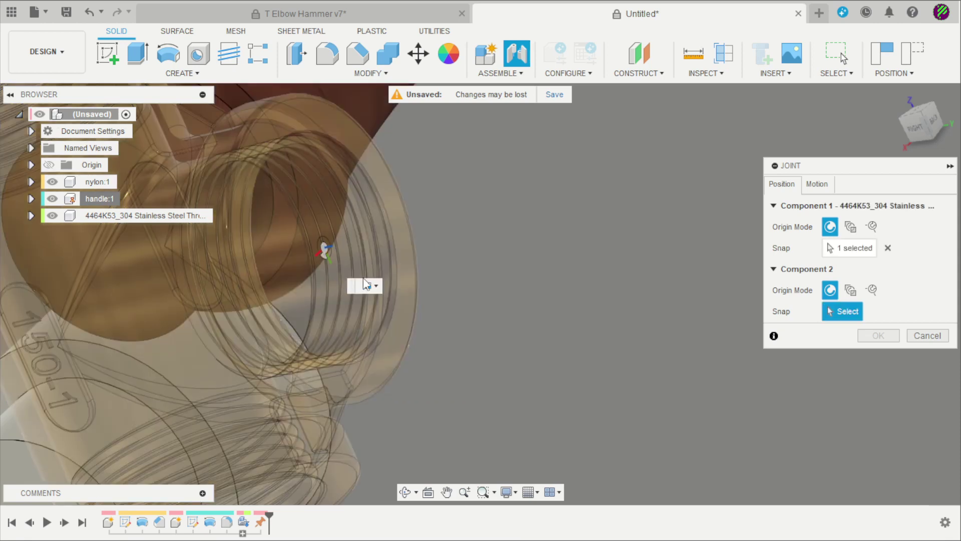
{"action": "middle_click_drag", "start_coordinate": [363, 278], "coordinate": [622, 294], "text": "shift"}
{"action": "scroll", "coordinate": [614, 281], "scroll_direction": "up", "scroll_amount": 4}
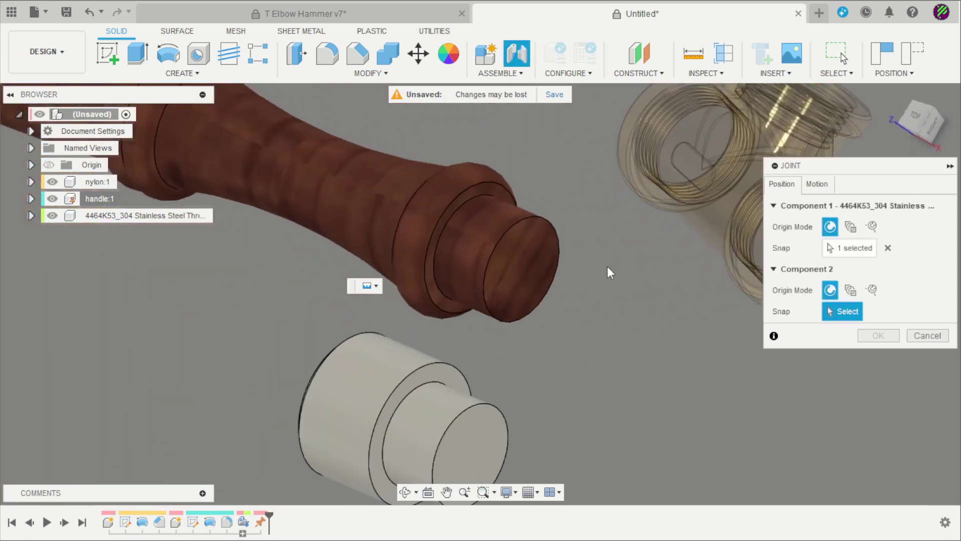
{"action": "scroll", "coordinate": [420, 258], "scroll_direction": "up", "scroll_amount": 2}
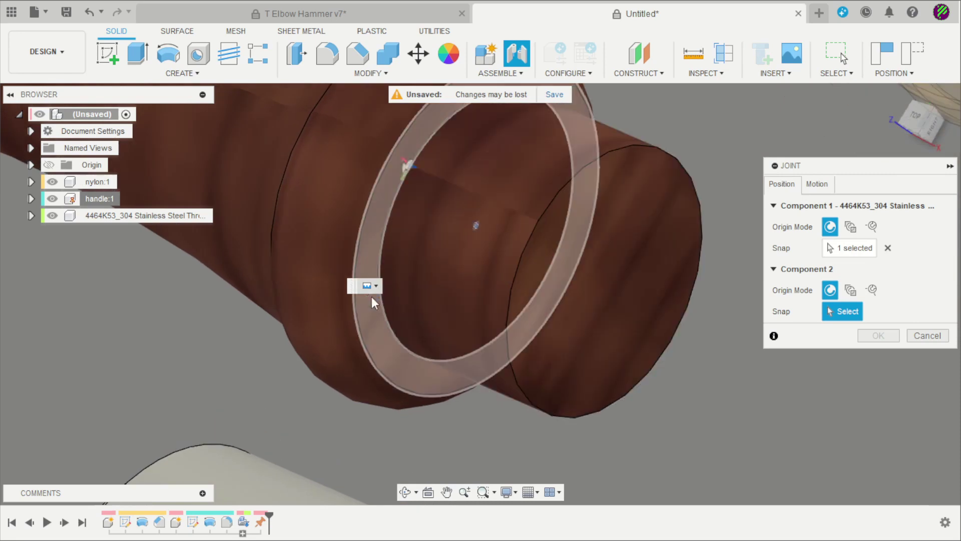
{"action": "left_click", "coordinate": [459, 244]}
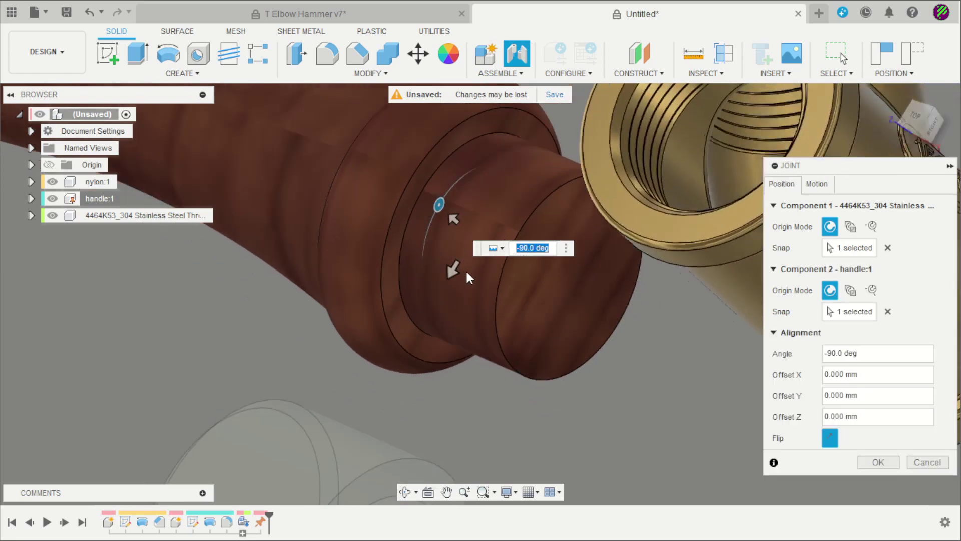
{"action": "left_click", "coordinate": [879, 462]}
- Joint the nylon component's ring-shaped shoulder to the centre of the upper end face of the tee's straight run
{"action": "scroll", "coordinate": [719, 393], "scroll_direction": "down", "scroll_amount": 3}
{"action": "middle_click_drag", "start_coordinate": [719, 392], "coordinate": [598, 336], "text": "shift"}
{"action": "scroll", "coordinate": [566, 473], "scroll_direction": "up", "scroll_amount": 5}
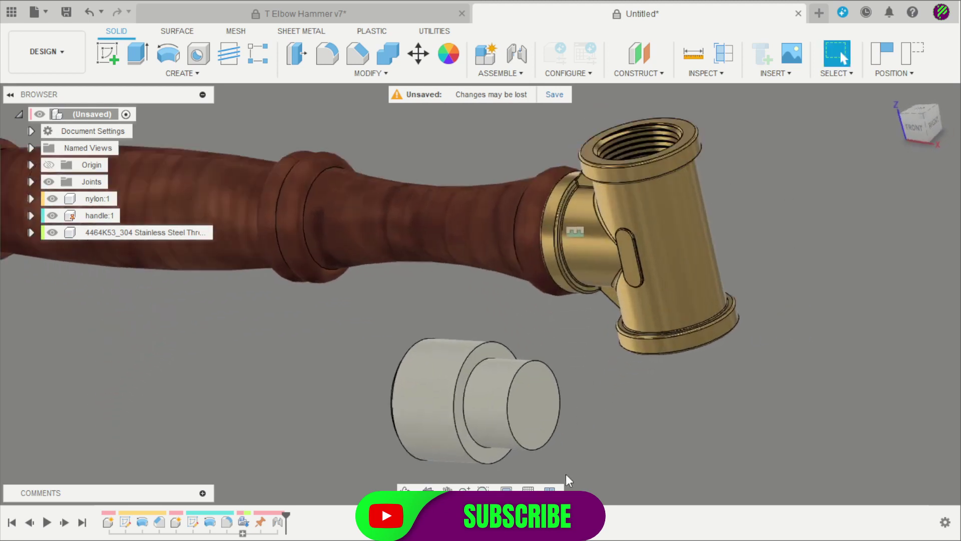
{"action": "key", "text": "j"}
{"action": "scroll", "coordinate": [451, 460], "scroll_direction": "up", "scroll_amount": 2}
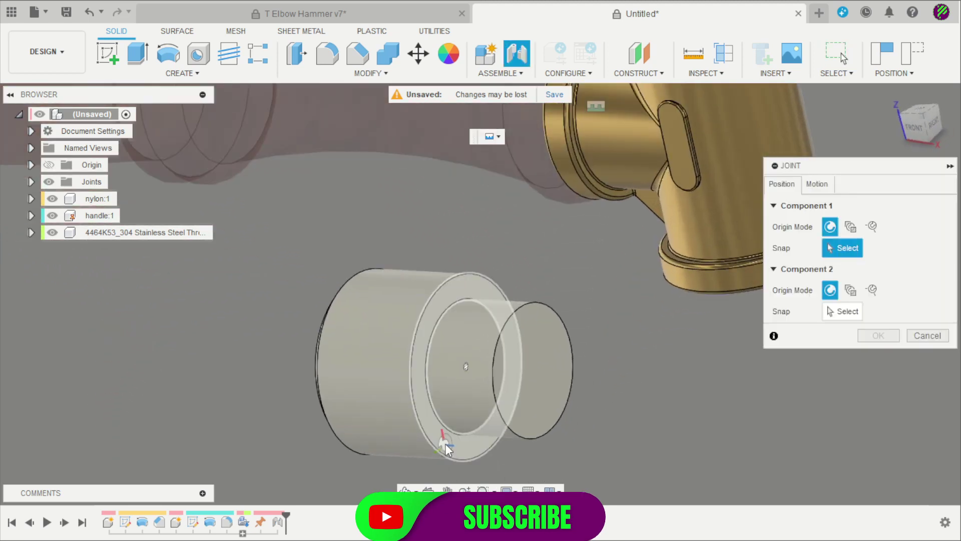
{"action": "left_click", "coordinate": [456, 422]}
{"action": "scroll", "coordinate": [455, 421], "scroll_direction": "down", "scroll_amount": 3}
{"action": "middle_click_drag", "start_coordinate": [491, 440], "coordinate": [621, 277], "text": "shift"}
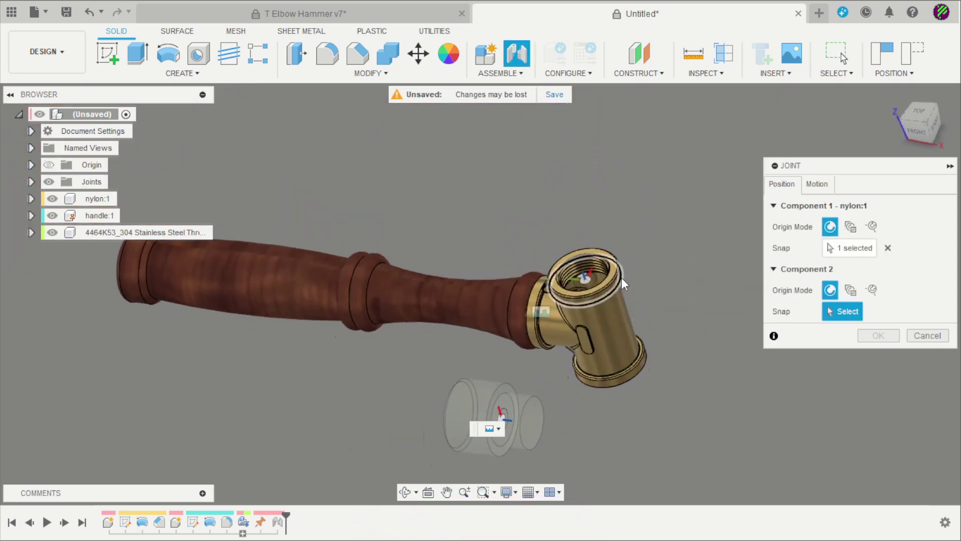
{"action": "scroll", "coordinate": [621, 271], "scroll_direction": "up", "scroll_amount": 6}
{"action": "left_click", "coordinate": [511, 244]}
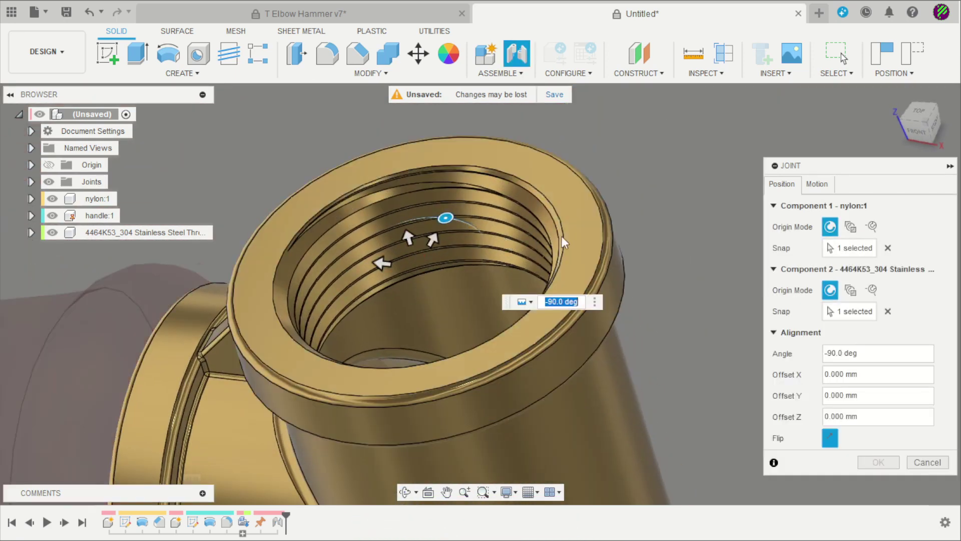
{"action": "scroll", "coordinate": [562, 236], "scroll_direction": "down", "scroll_amount": 5}
{"action": "left_click", "coordinate": [881, 462]}
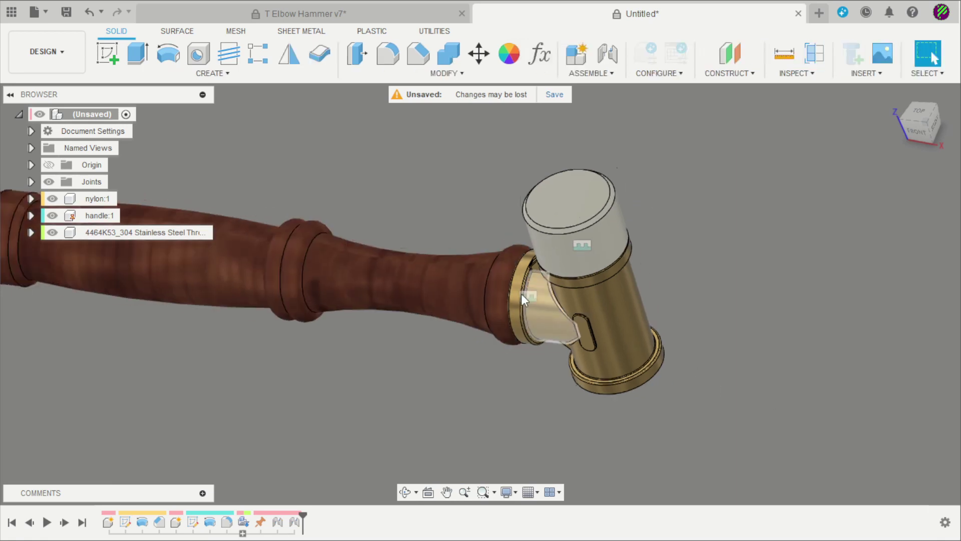
{"action": "middle_click_drag", "start_coordinate": [521, 294], "coordinate": [632, 148], "text": "shift"}
{"action": "scroll", "coordinate": [632, 147], "scroll_direction": "up", "scroll_amount": 2}
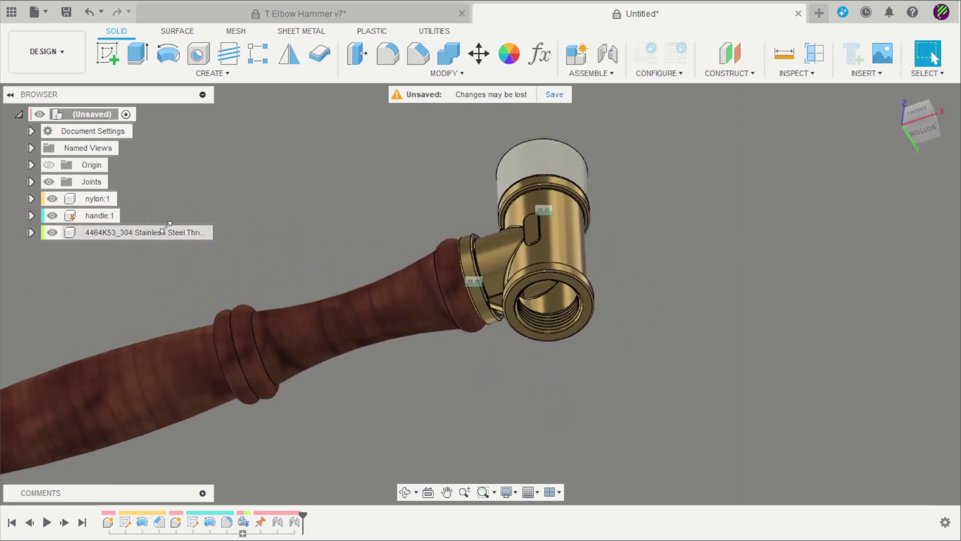
- Duplicate the nylon component and move the copy about 152.5 mm along X, clear of the tee's open lower end
{"action": "left_click", "coordinate": [98, 198]}
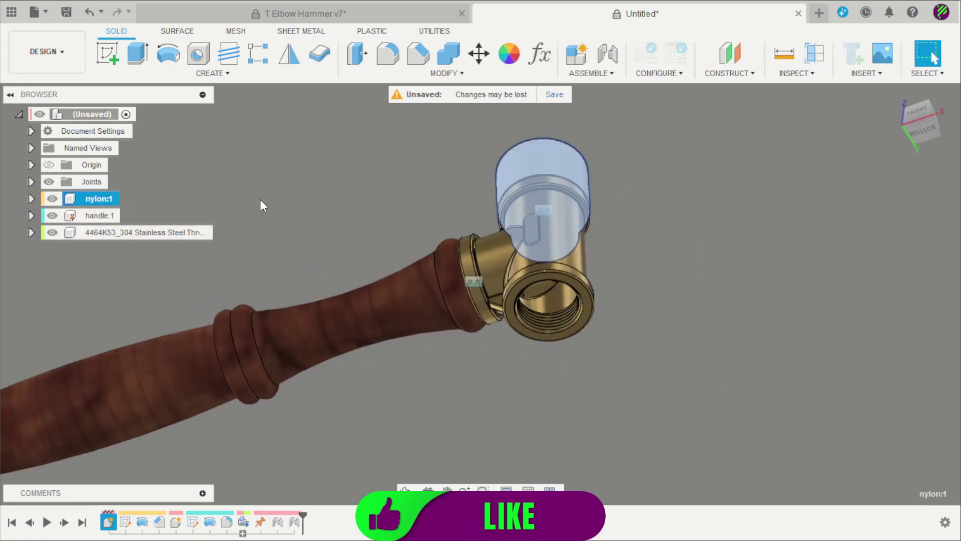
{"action": "key", "text": "ctrl+c"}
{"action": "key", "text": "ctrl+v"}
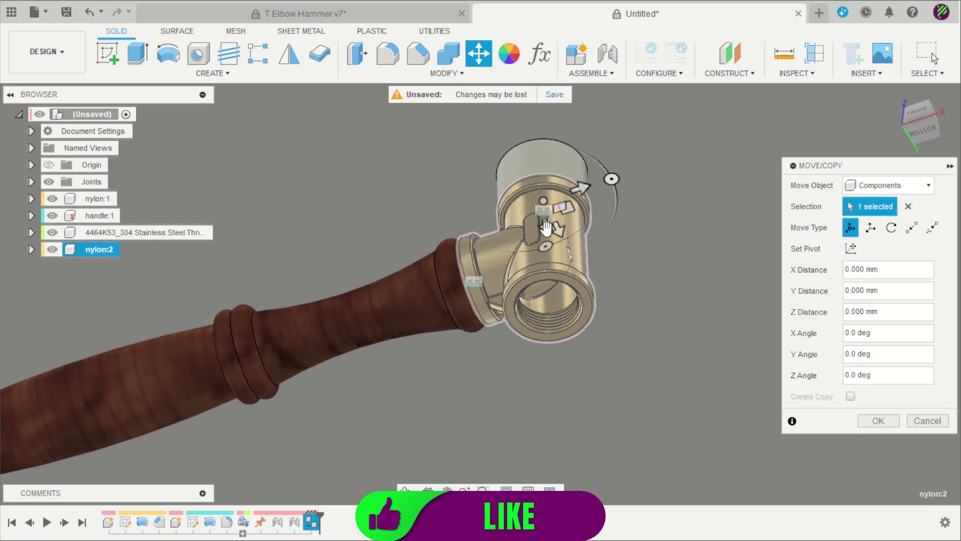
{"action": "left_click_drag", "start_coordinate": [547, 242], "coordinate": [555, 420]}
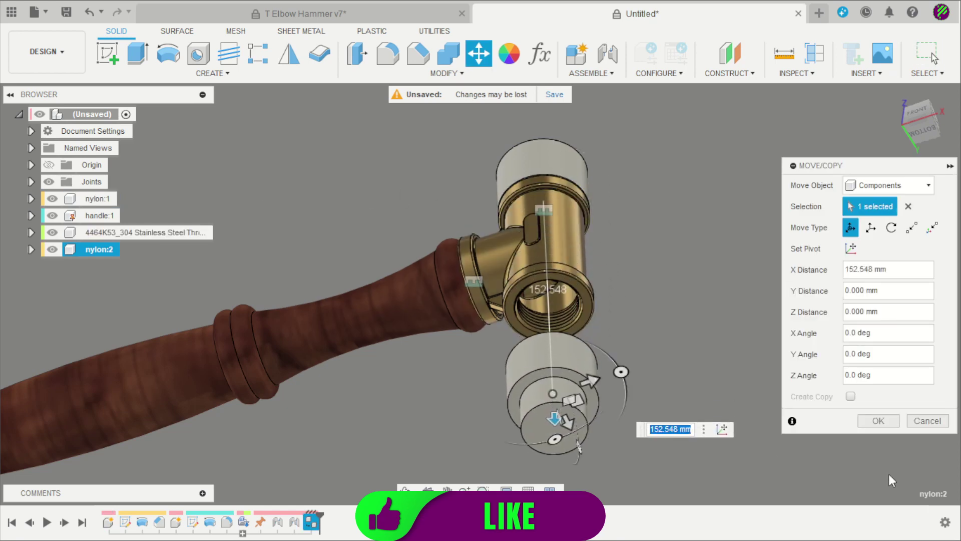
{"action": "left_click", "coordinate": [878, 420]}
- Joint the copied nylon component's ring-shaped shoulder to the centre of the lower end face of the tee's straight run
{"action": "scroll", "coordinate": [656, 431], "scroll_direction": "up", "scroll_amount": 4}
{"action": "key", "text": "j"}
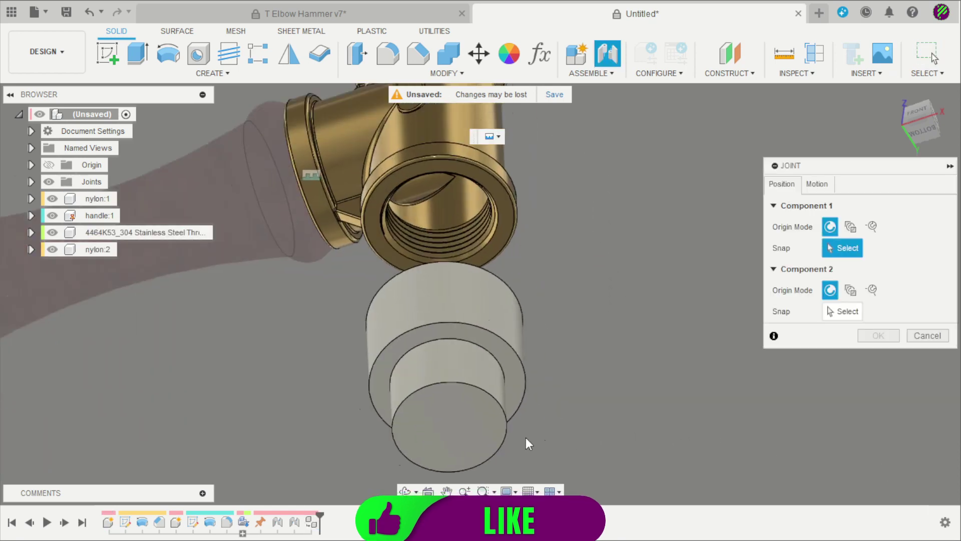
{"action": "scroll", "coordinate": [516, 410], "scroll_direction": "up", "scroll_amount": 3}
{"action": "left_click", "coordinate": [449, 366]}
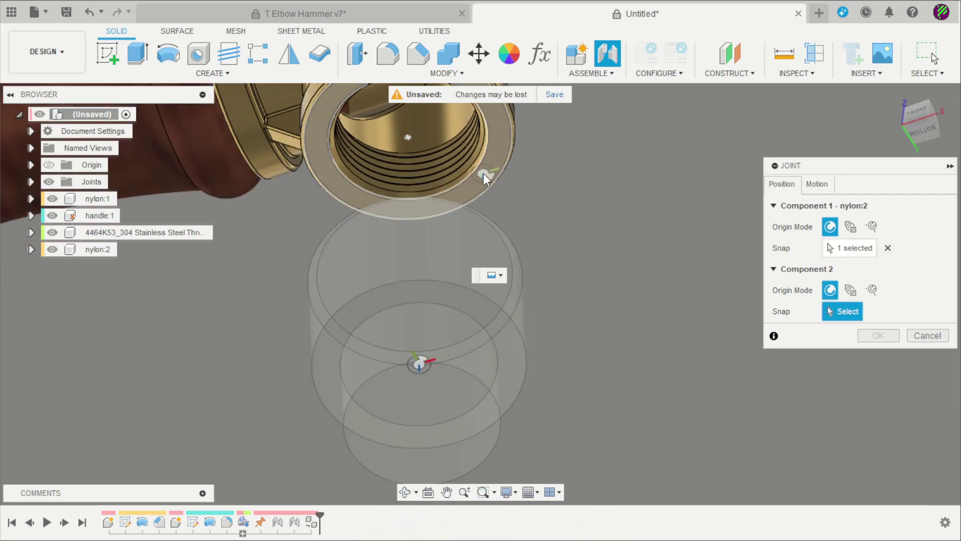
{"action": "left_click", "coordinate": [454, 158]}
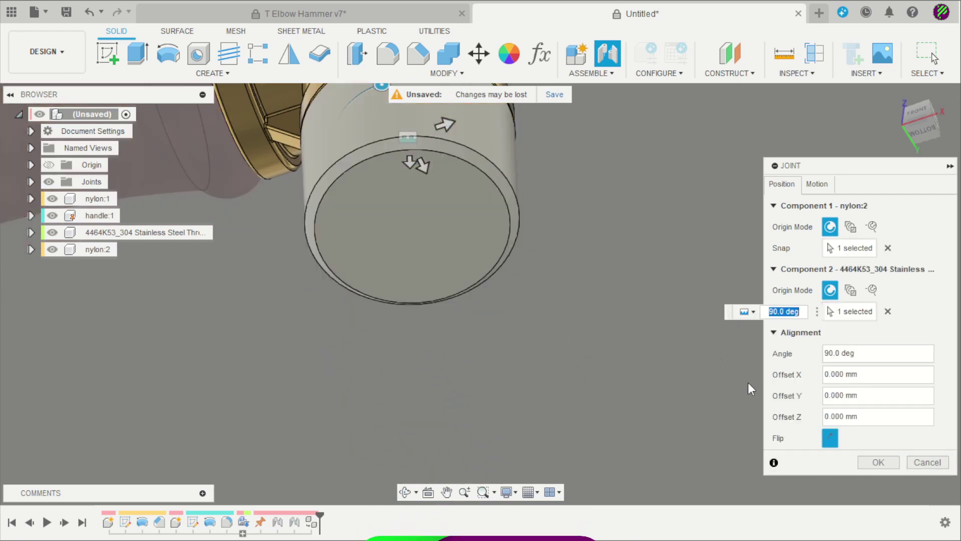
{"action": "left_click", "coordinate": [878, 462]}
- Set the scale of the handle's Cherry wood appearance to 25 and finish the appearance editing
{"action": "scroll", "coordinate": [842, 446], "scroll_direction": "down", "scroll_amount": 5}
{"action": "middle_click_drag", "start_coordinate": [779, 423], "coordinate": [649, 447], "text": "shift"}
{"action": "scroll", "coordinate": [606, 393], "scroll_direction": "down", "scroll_amount": 3}
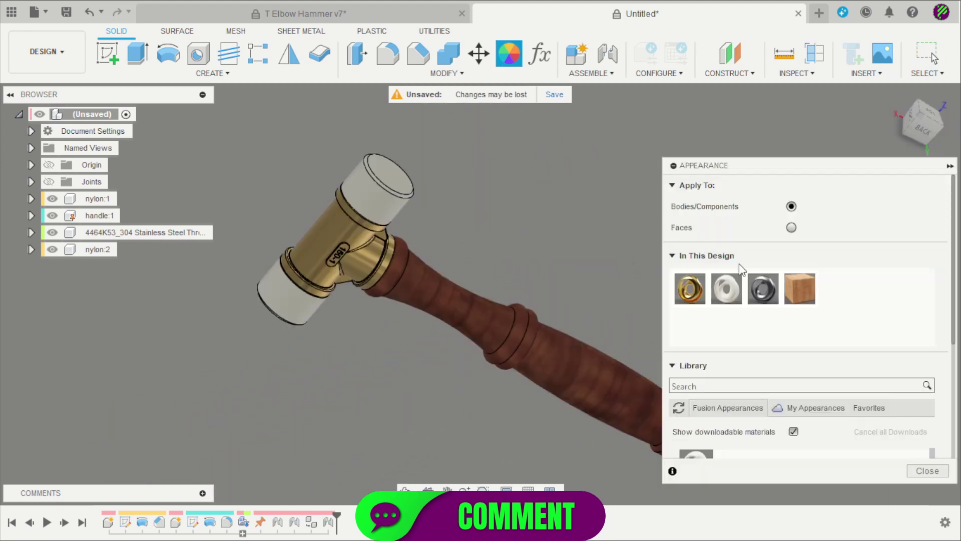
{"action": "double_click", "coordinate": [800, 289]}
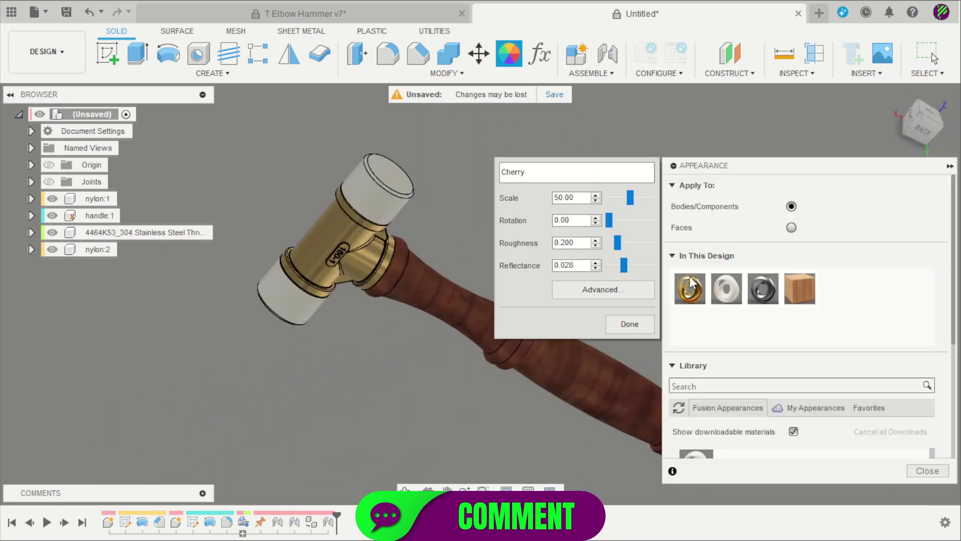
{"action": "left_click_drag", "start_coordinate": [631, 199], "coordinate": [623, 198]}
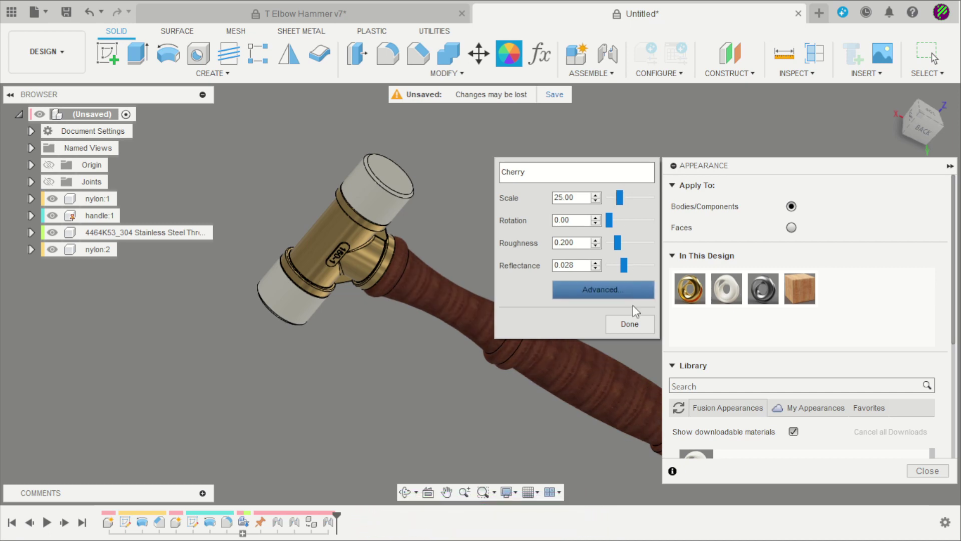
{"action": "left_click", "coordinate": [630, 324]}
{"action": "left_click", "coordinate": [914, 472]}
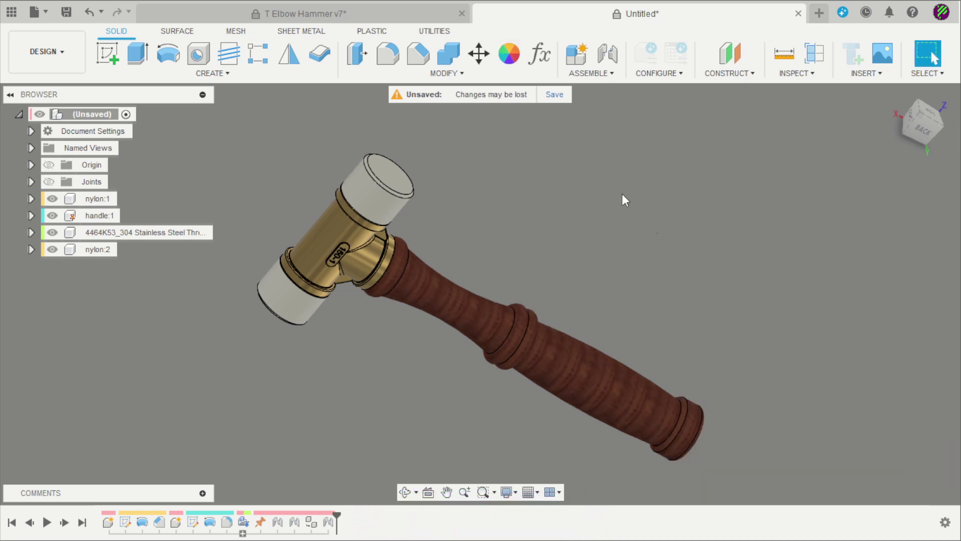
- Examine the assembled hammer from the front, back and both ends, checking the heads, tee fitting and handle
{"action": "middle_click_drag", "start_coordinate": [622, 194], "coordinate": [564, 216], "text": "shift"}
{"action": "scroll", "coordinate": [504, 208], "scroll_direction": "up", "scroll_amount": 2}
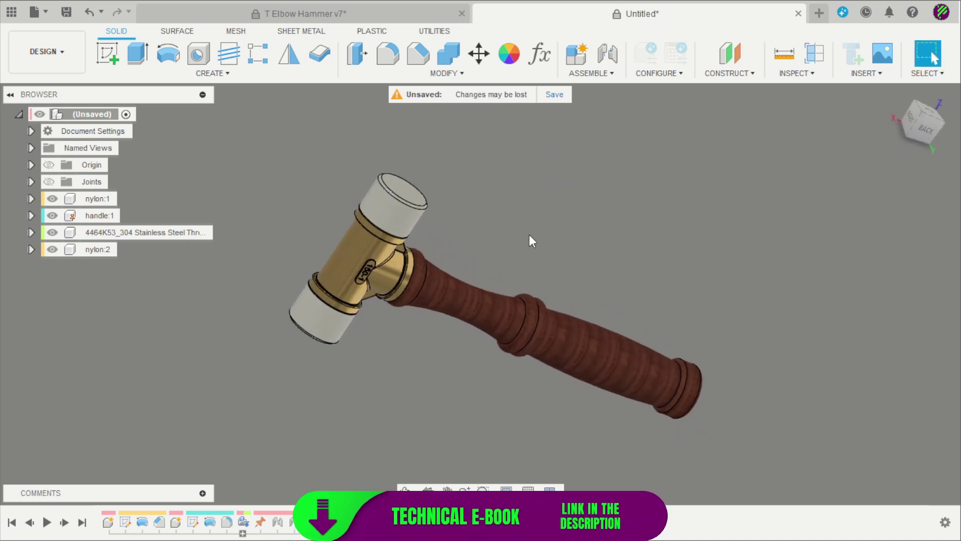
{"action": "middle_click_drag", "start_coordinate": [530, 234], "coordinate": [368, 226], "text": "shift"}
{"action": "scroll", "coordinate": [571, 258], "scroll_direction": "up", "scroll_amount": 2}
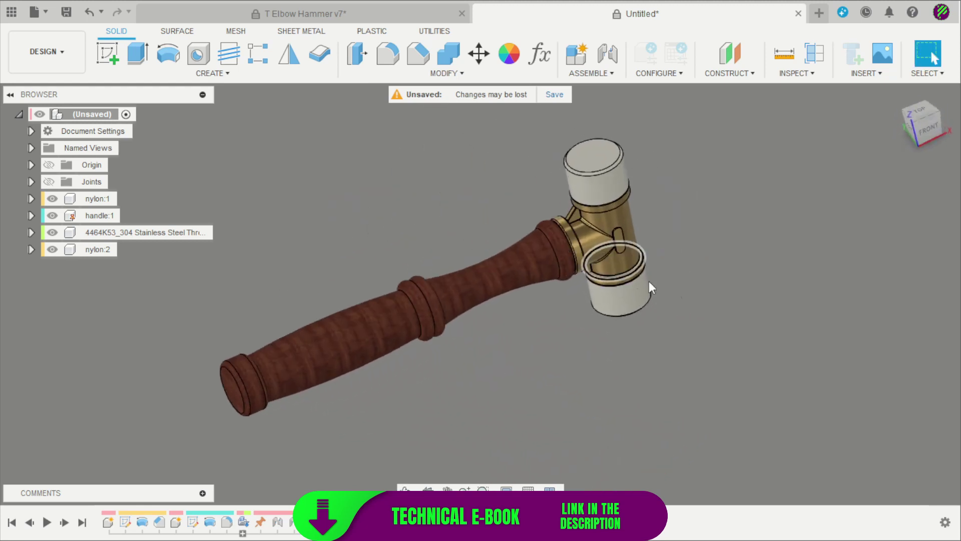
{"action": "mouse_move", "coordinate": [694, 273]}
{"action": "middle_mouse_down", "text": "shift"}
{"action": "mouse_move", "coordinate": [716, 260]}
{"action": "mouse_move", "coordinate": [714, 277]}
{"action": "mouse_move", "coordinate": [701, 270]}
{"action": "middle_mouse_up", "text": "shift"}
{"action": "scroll", "coordinate": [677, 197], "scroll_direction": "up", "scroll_amount": 1}
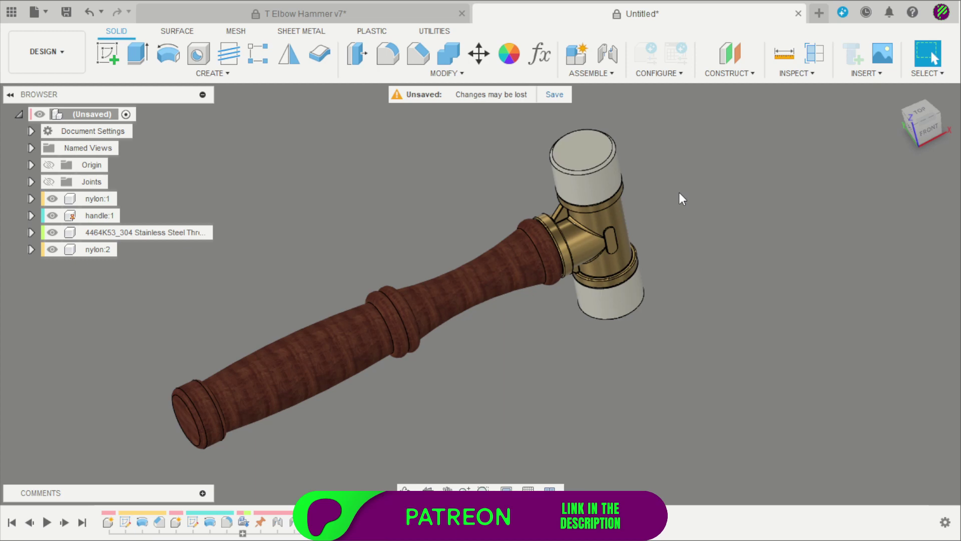
{"action": "middle_click_drag", "start_coordinate": [679, 192], "coordinate": [424, 229], "text": "shift"}
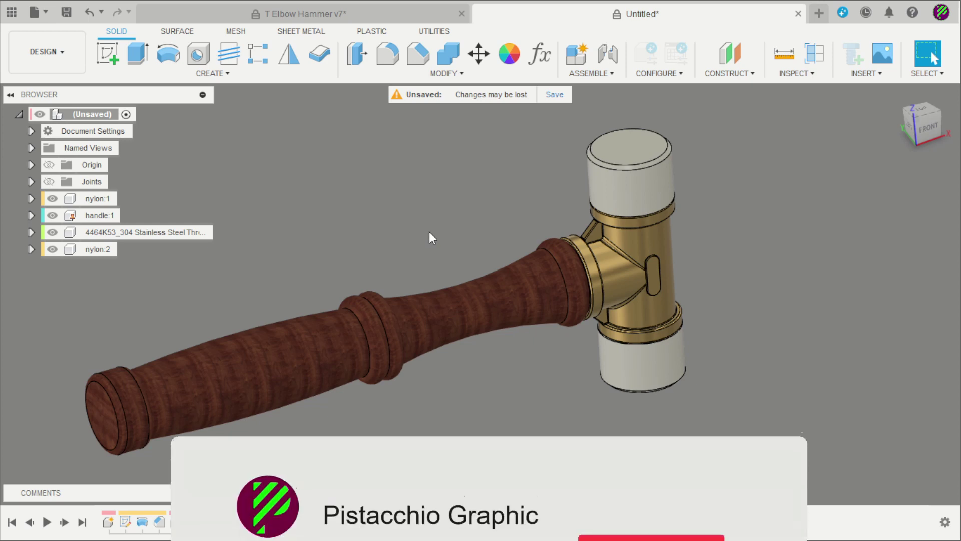
{"action": "middle_click_drag", "start_coordinate": [429, 233], "coordinate": [588, 293], "text": "shift"}
{"action": "middle_click_drag", "start_coordinate": [398, 227], "coordinate": [434, 230], "text": "shift"}
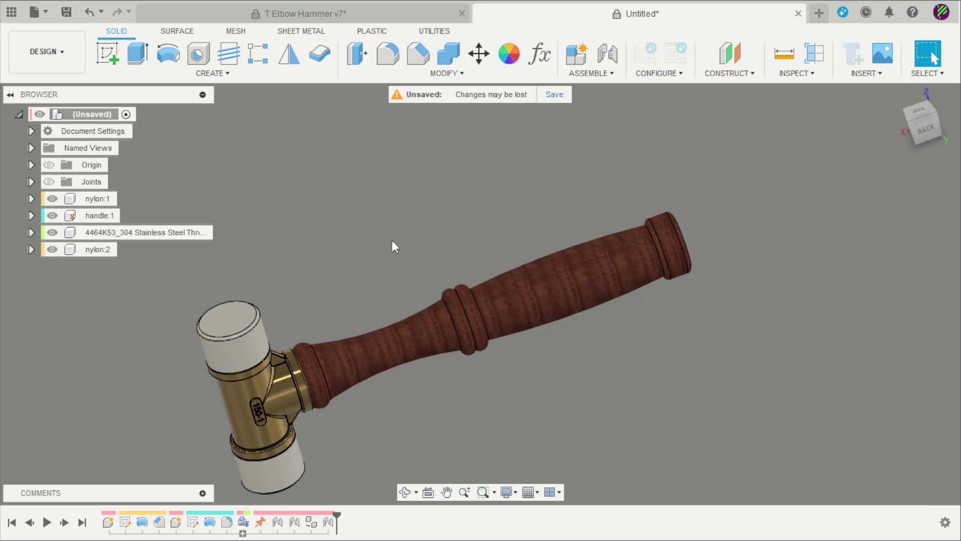